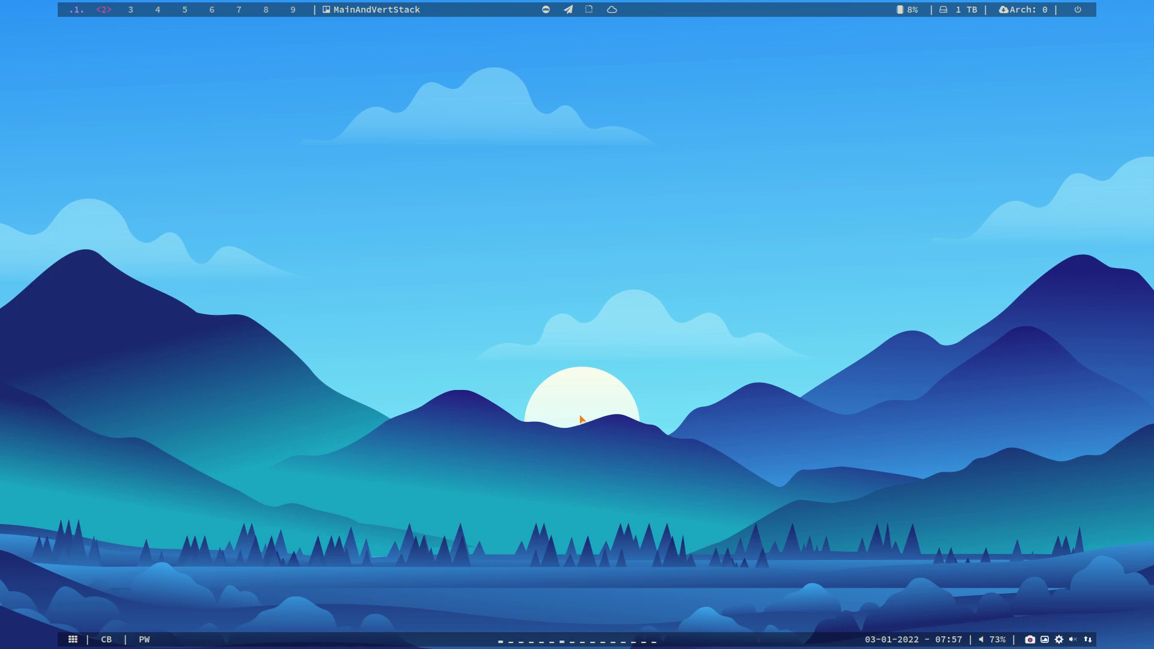
Load the arcolinuxiso.com site in a new Chromium window by typing arcolinux
key("super+w")
type("arcolinuxiso.com")
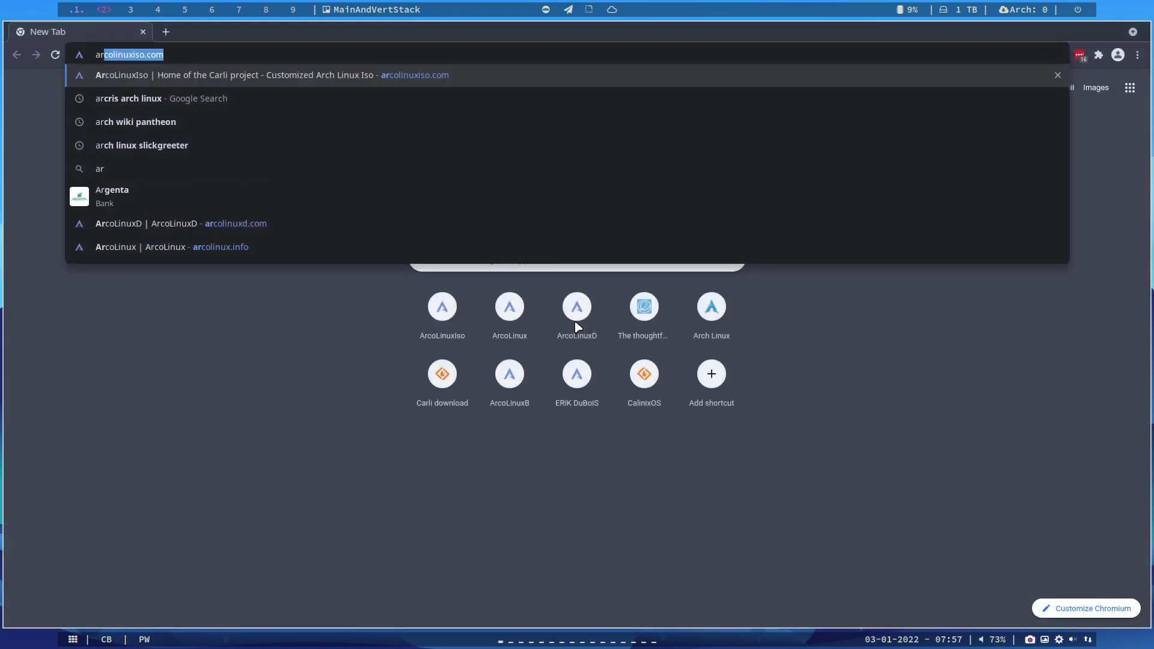
key("Return")
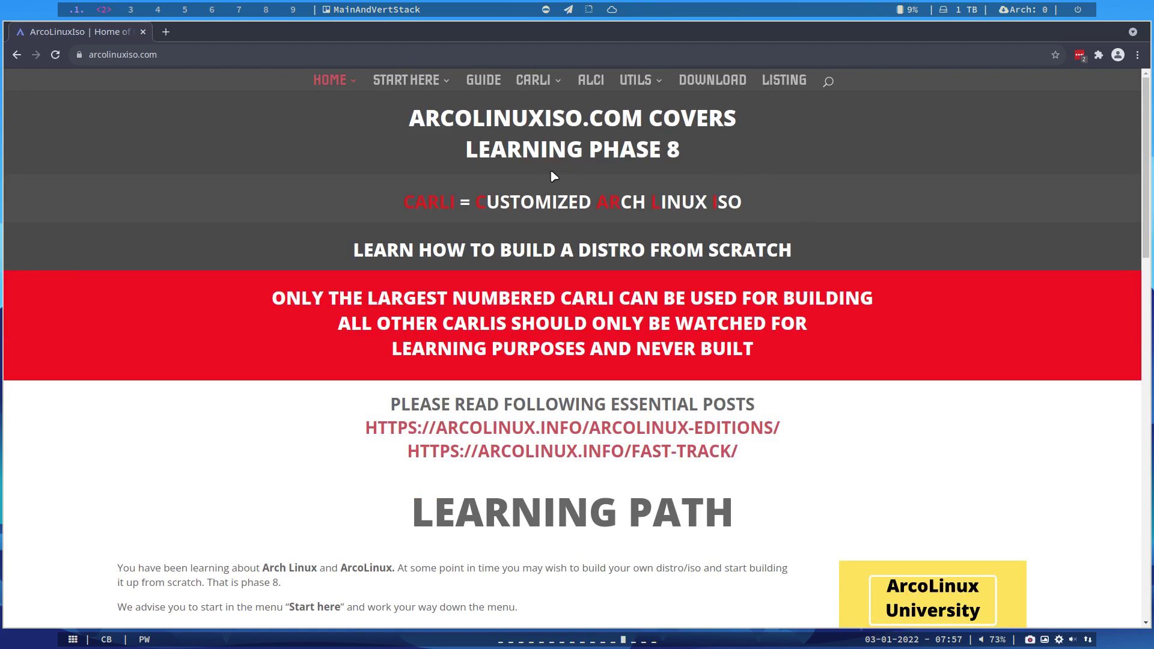
Select the CARLI tagline on the ArcoLinux home page, then clear the selection
left_click_drag(448, 203, 737, 201)
mouse_move(537, 81)
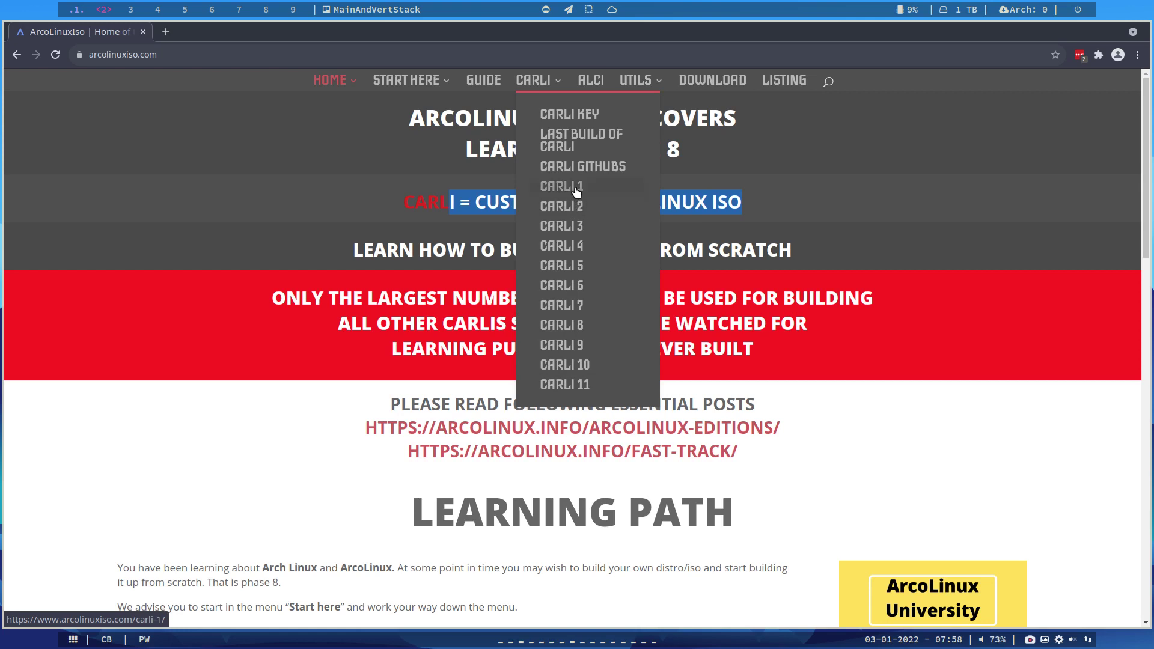
left_click(787, 181)
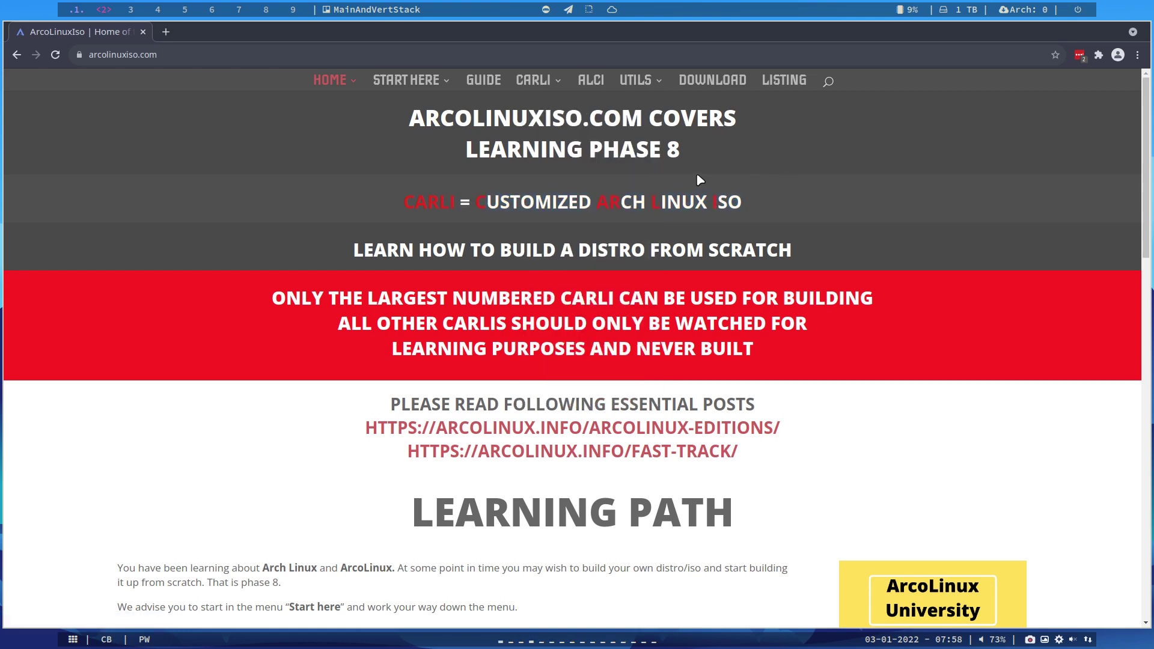
mouse_move(656, 87)
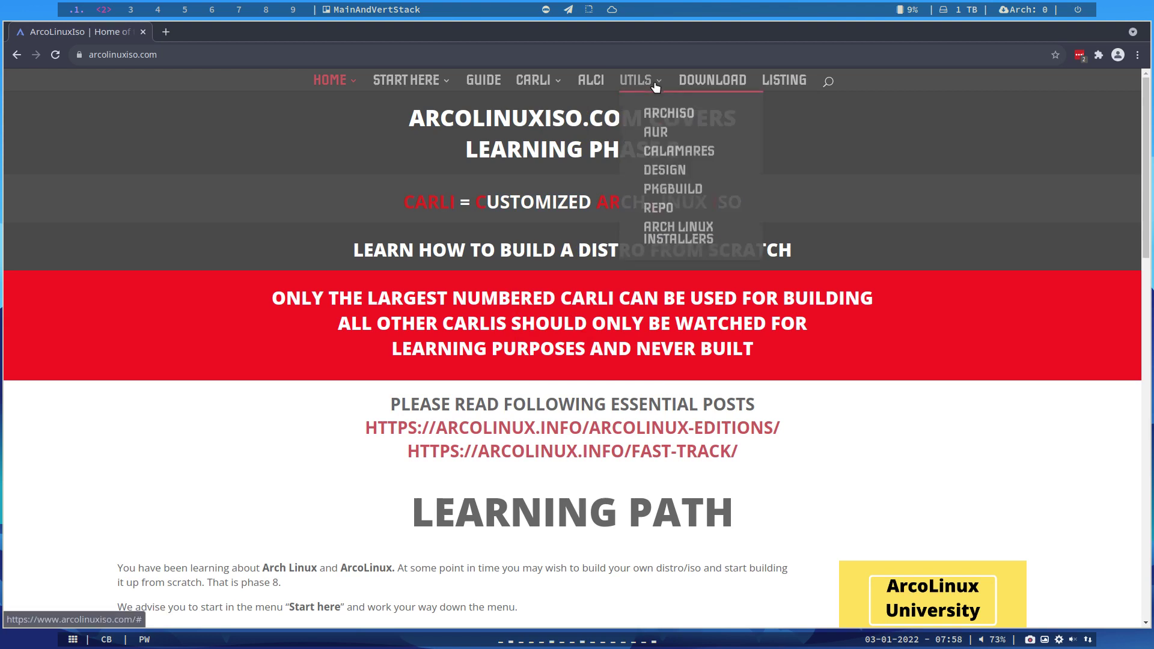
left_click(681, 242)
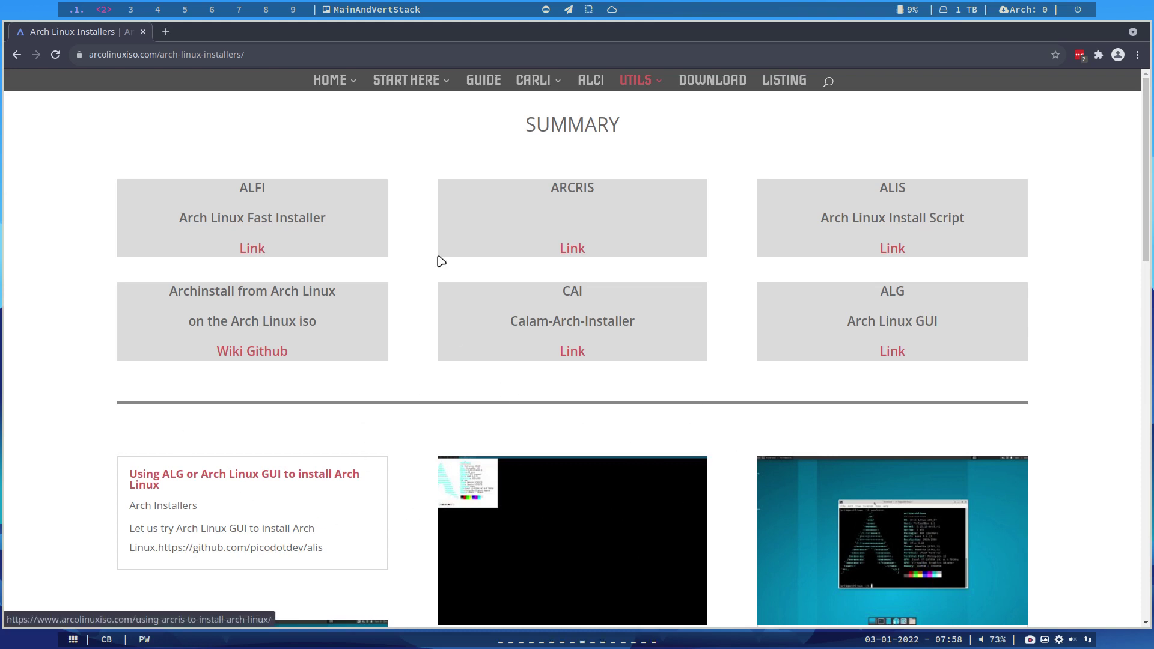
mouse_move(396, 80)
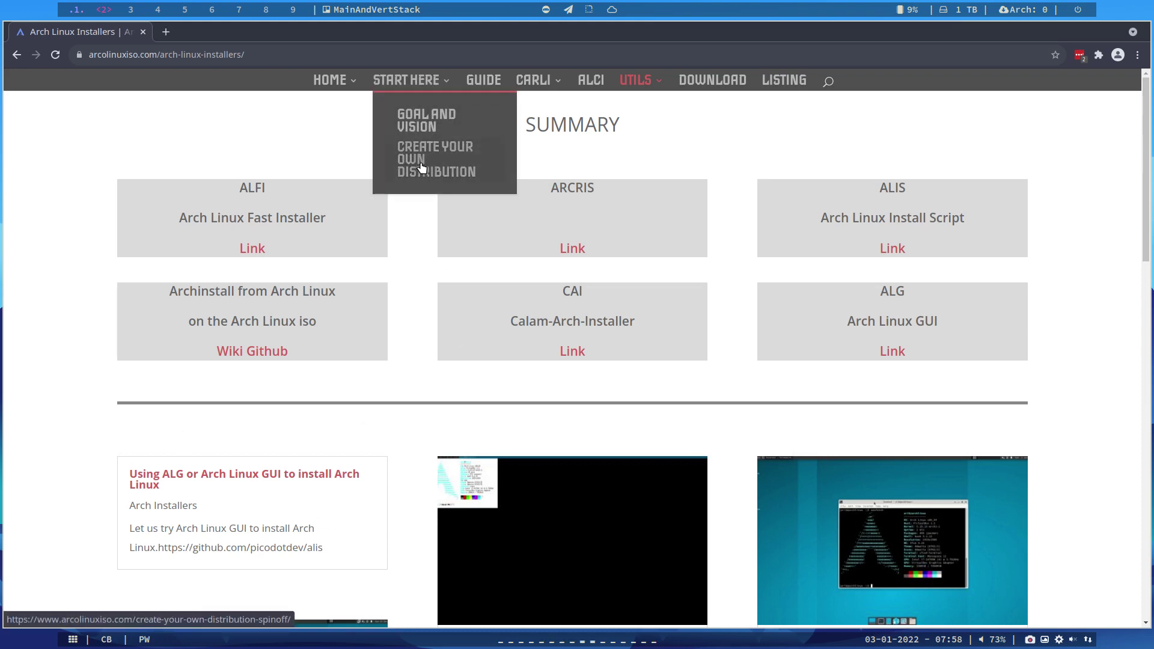
Open Create Your Own Distribution and scroll through spinoffs like XeroLinux, HefftorLinux and ViciyosLinux
left_click(420, 161)
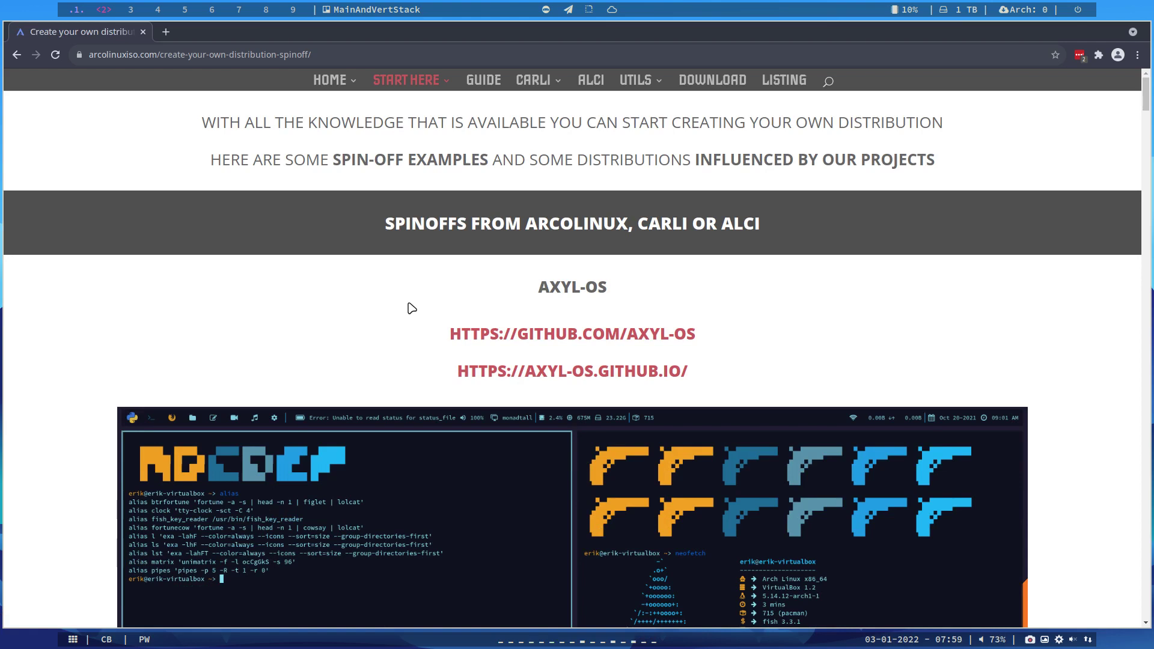
scroll(411, 308, "down", 1)
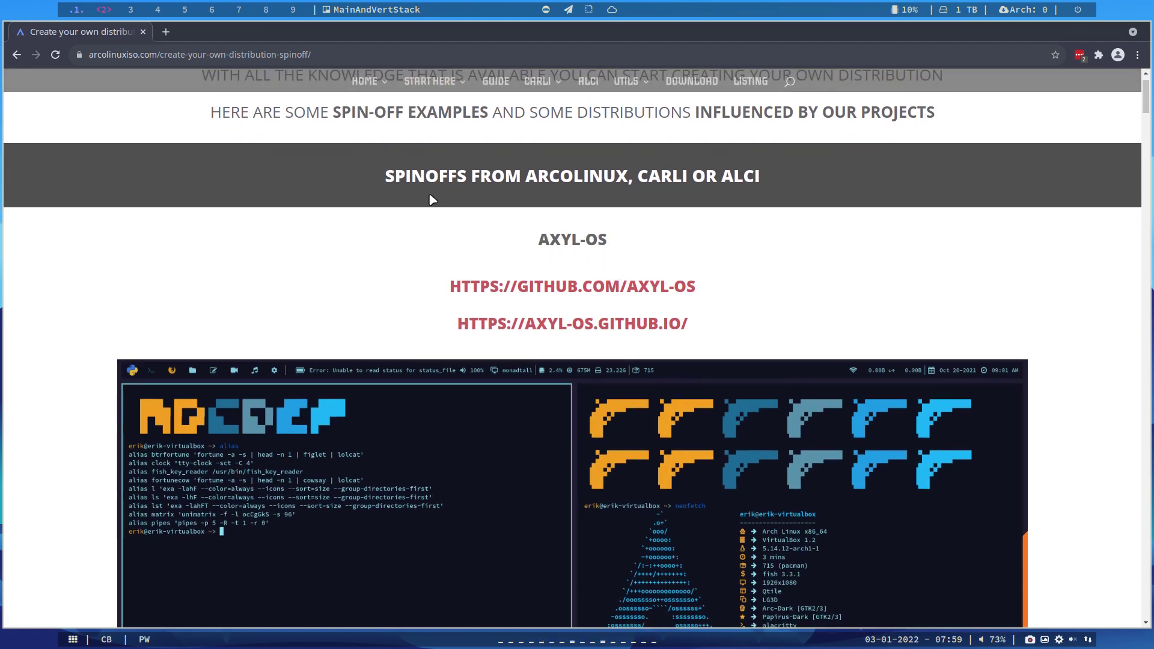
scroll(419, 296, "down", 4)
scroll(419, 296, "down", 5)
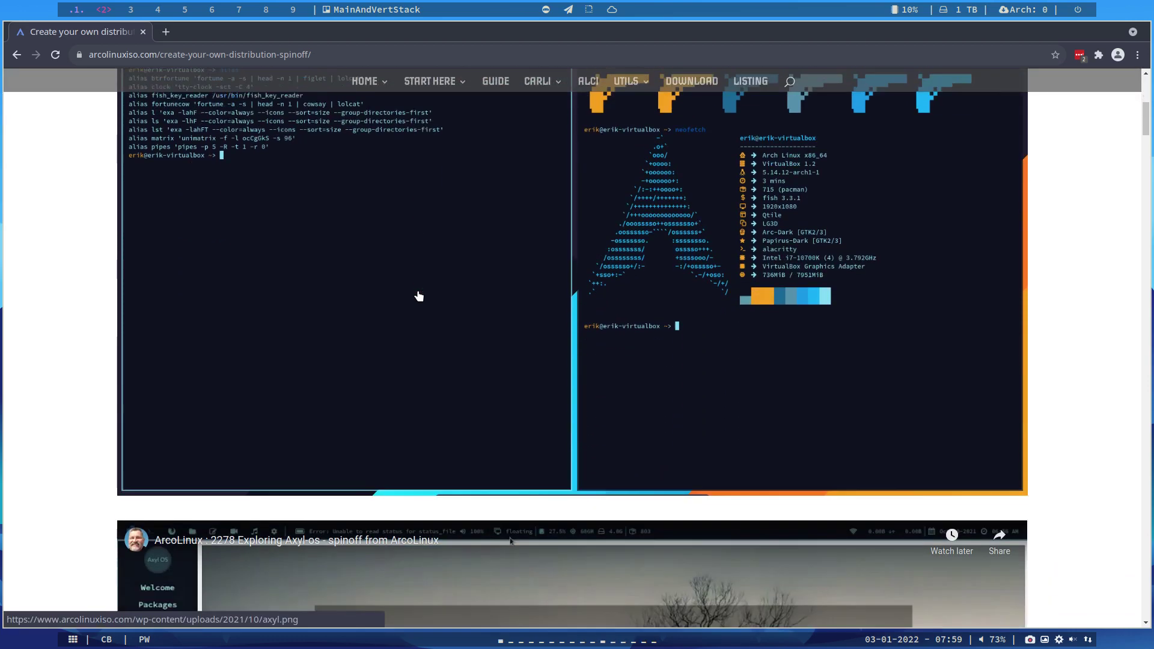
scroll(105, 363, "down", 13)
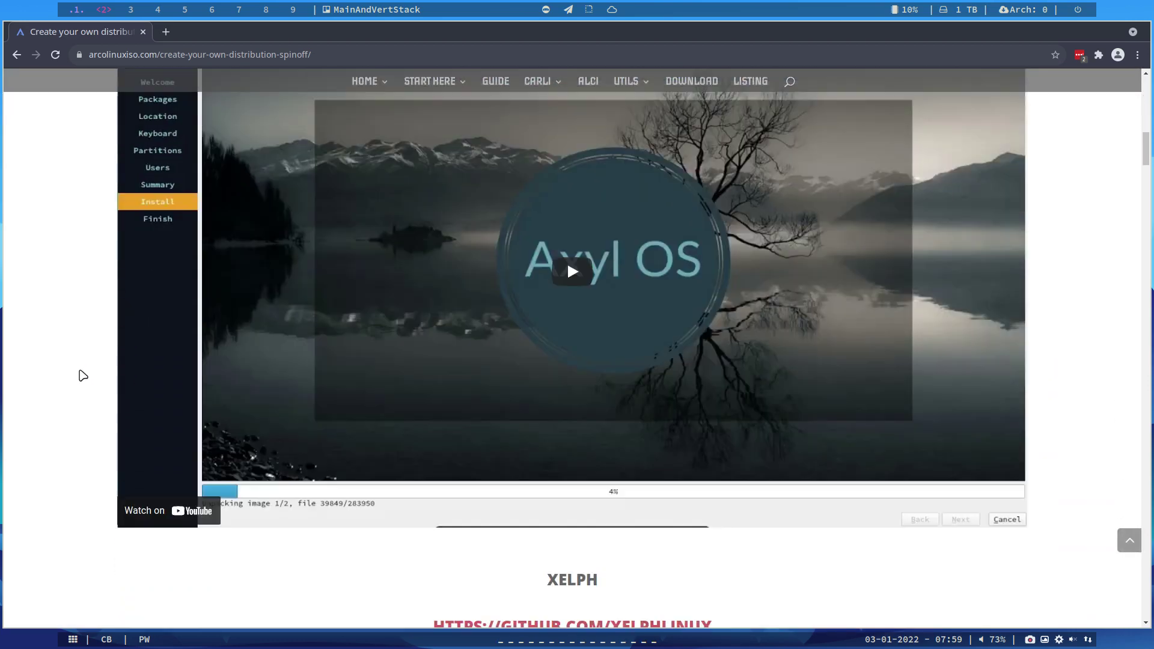
scroll(83, 375, "up", 1)
scroll(83, 375, "down", 10)
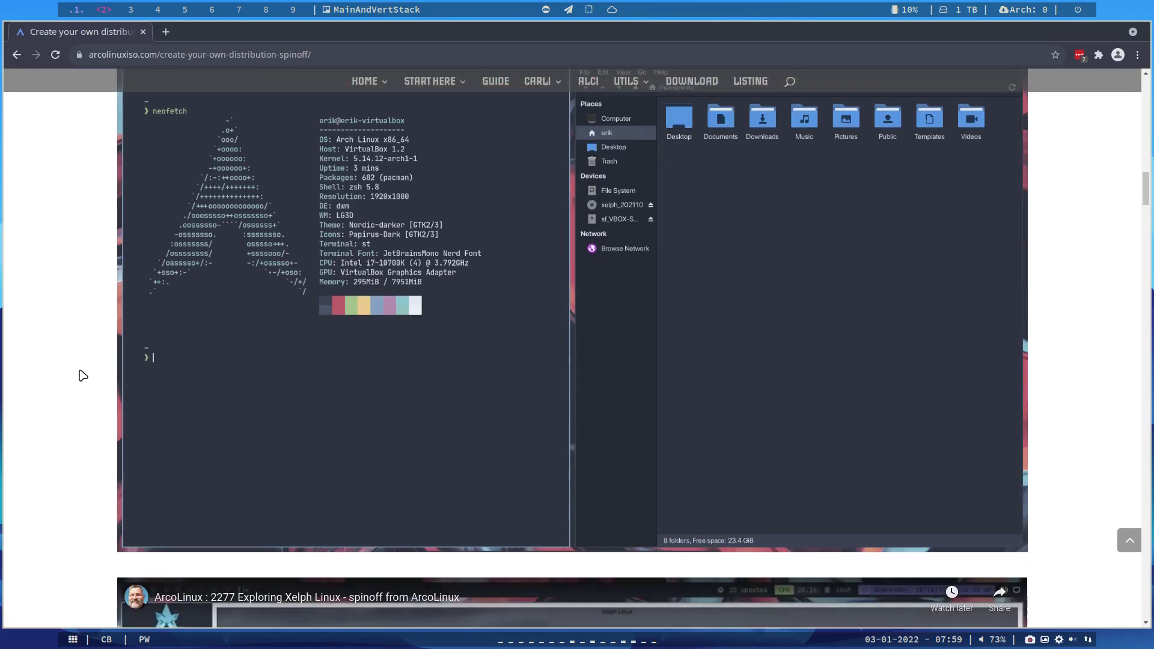
scroll(83, 376, "down", 8)
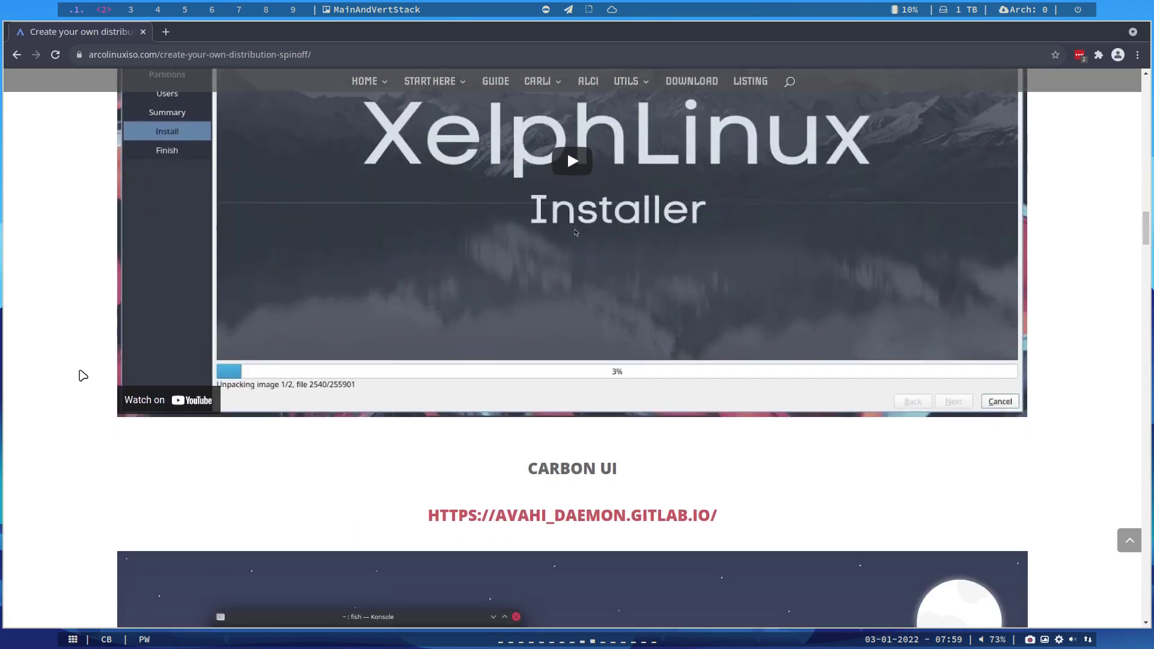
scroll(83, 376, "down", 2)
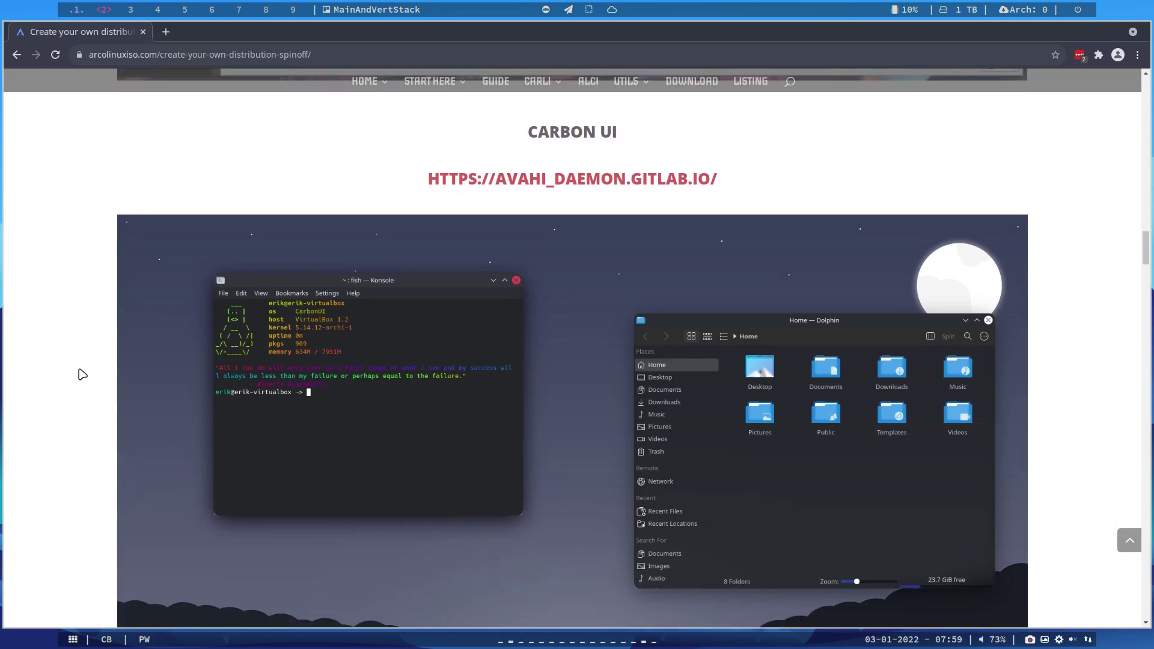
scroll(83, 374, "down", 6)
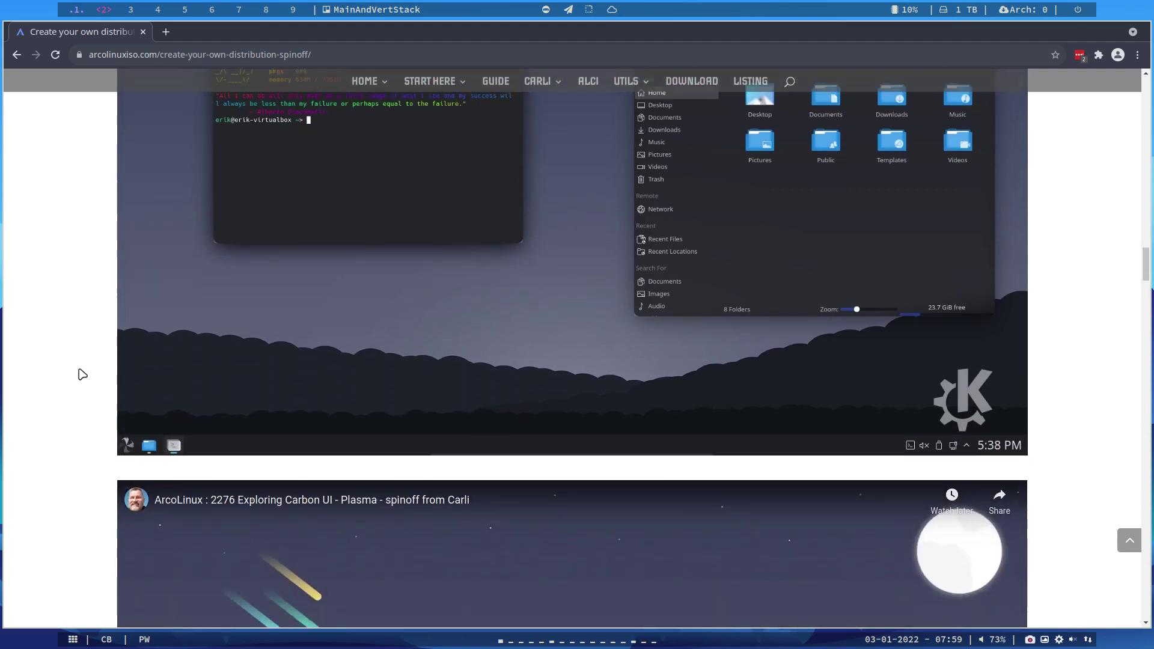
scroll(83, 374, "down", 12)
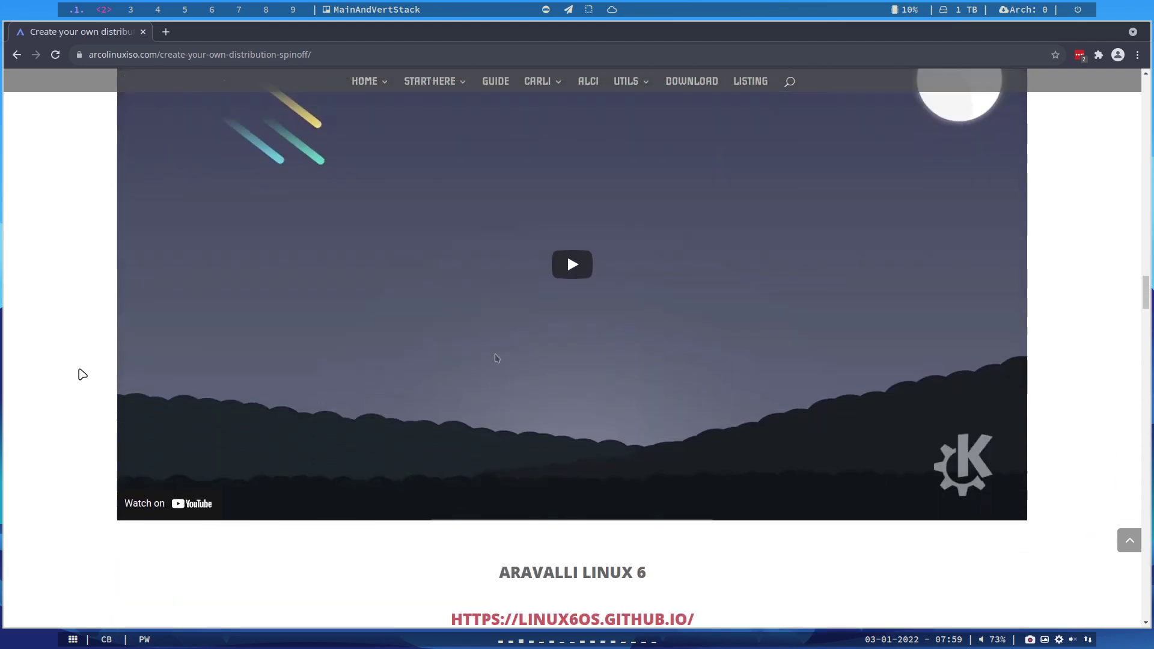
scroll(82, 375, "down", 7)
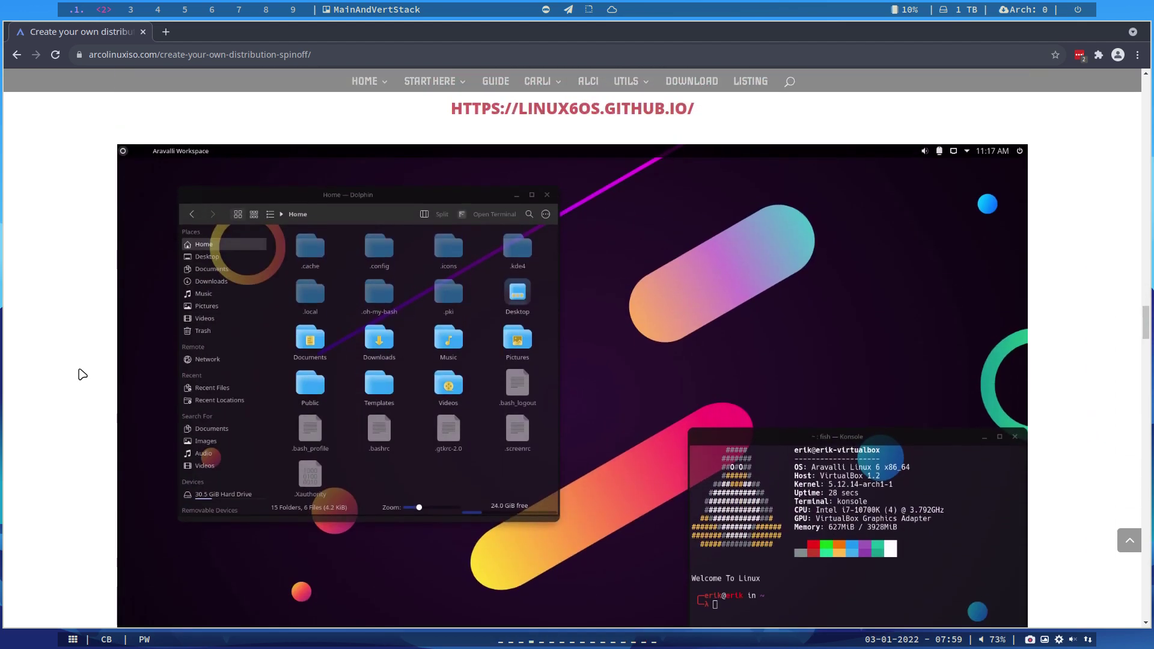
scroll(82, 374, "down", 8)
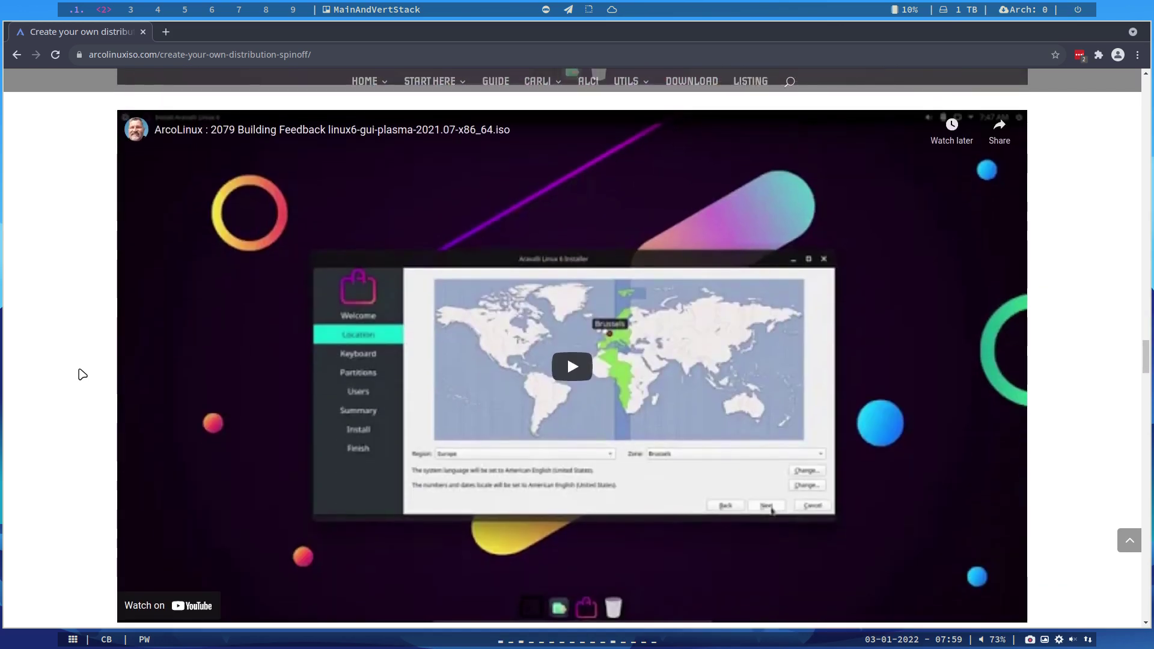
scroll(82, 375, "down", 6)
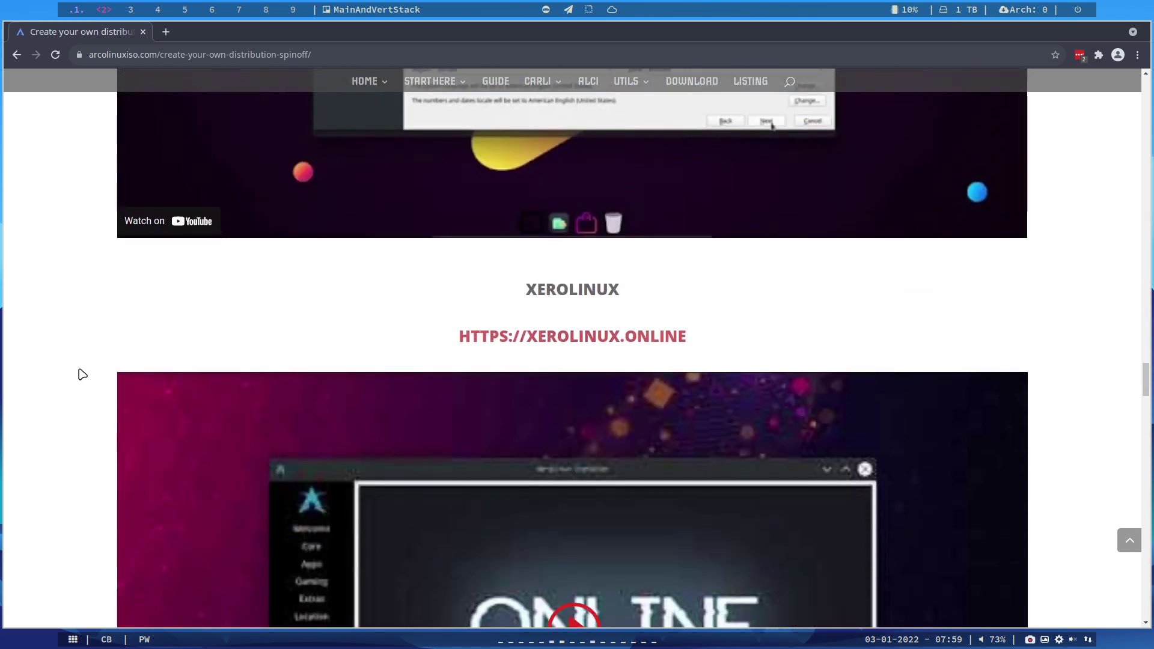
scroll(82, 375, "down", 10)
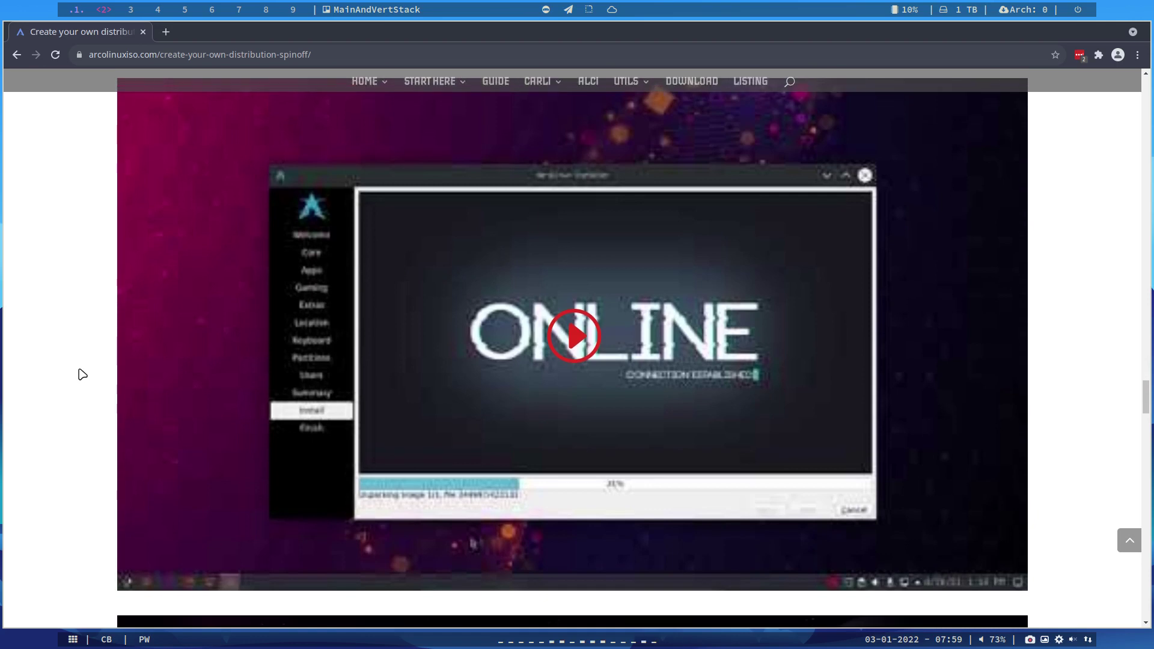
scroll(82, 375, "down", 9)
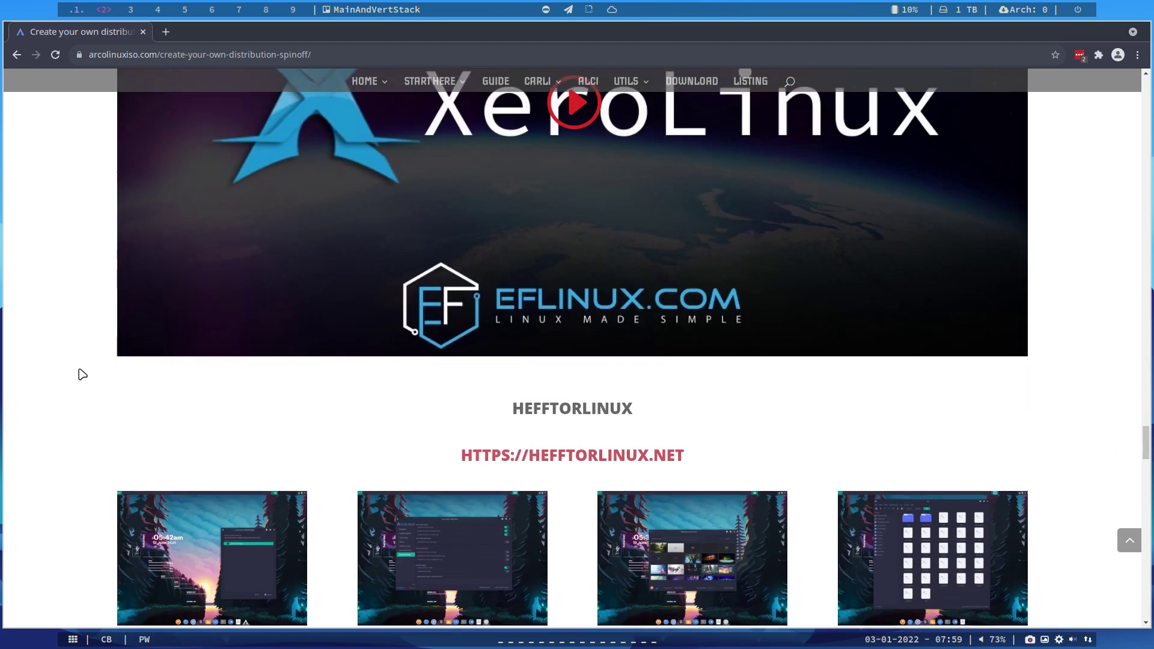
scroll(82, 375, "down", 3)
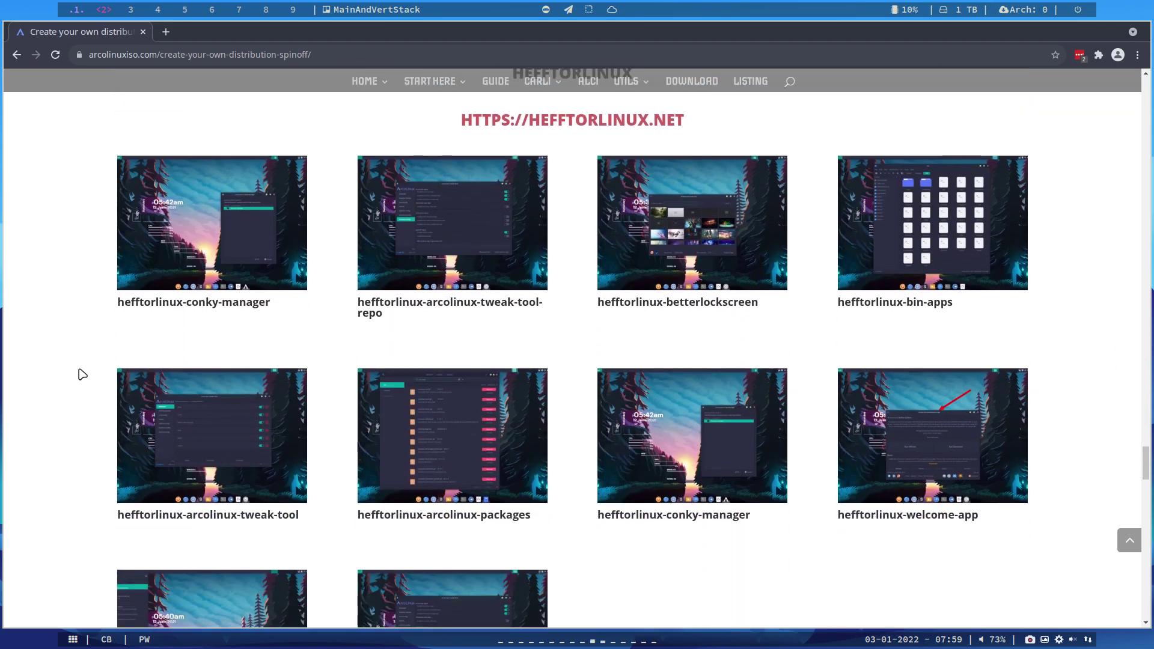
scroll(82, 374, "up", 1)
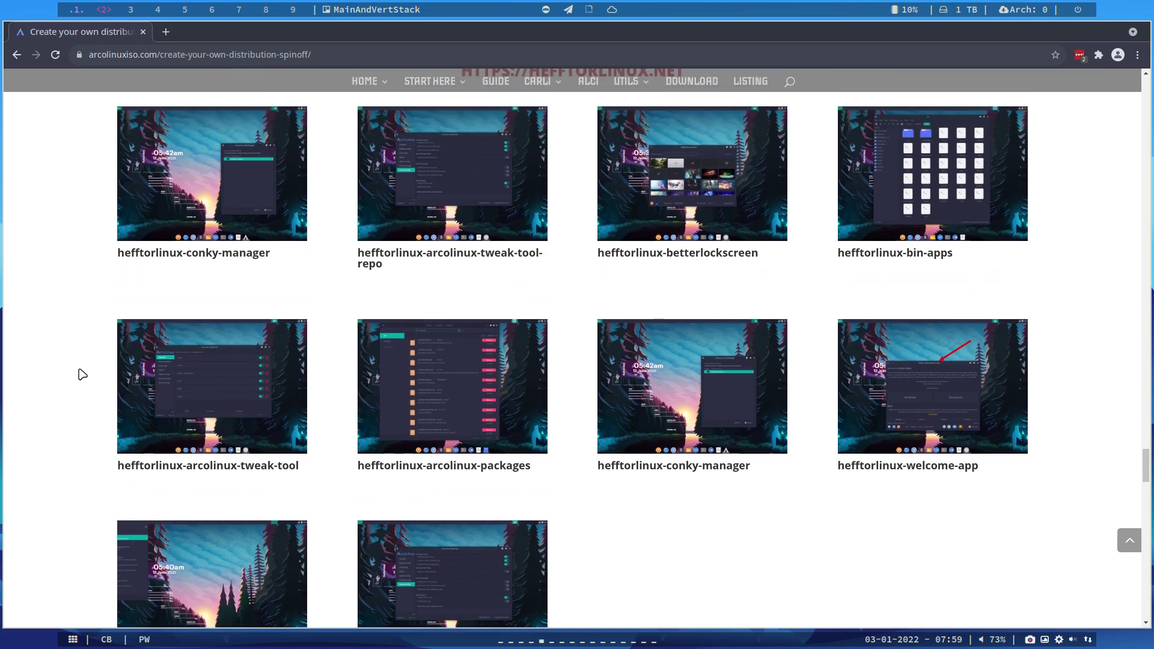
scroll(82, 374, "down", 7)
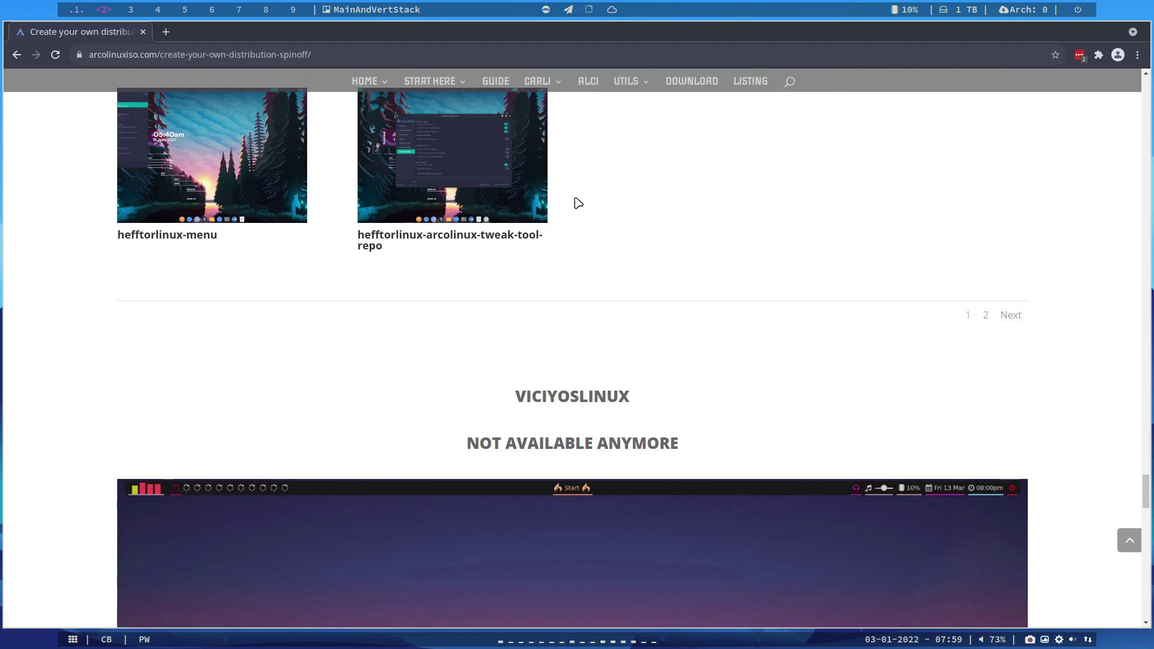
scroll(656, 259, "down", 6)
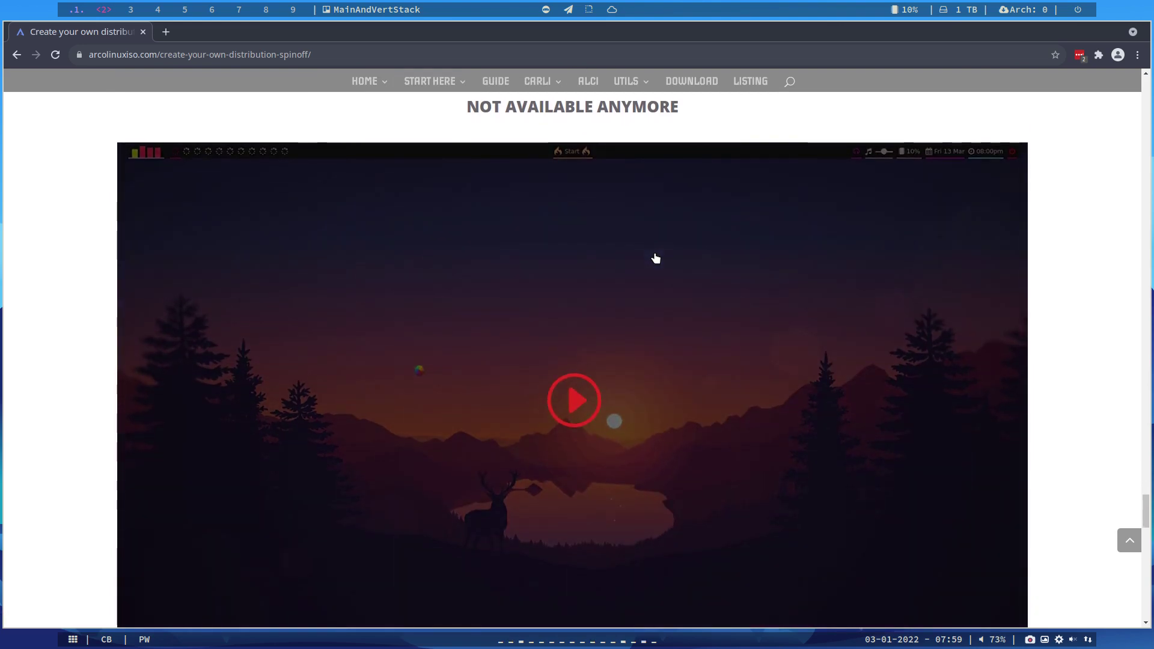
Scroll further down to the Arch Linux GUI Installer entry and its archlinuxgui.in link
scroll(656, 258, "down", 4)
scroll(655, 258, "down", 10)
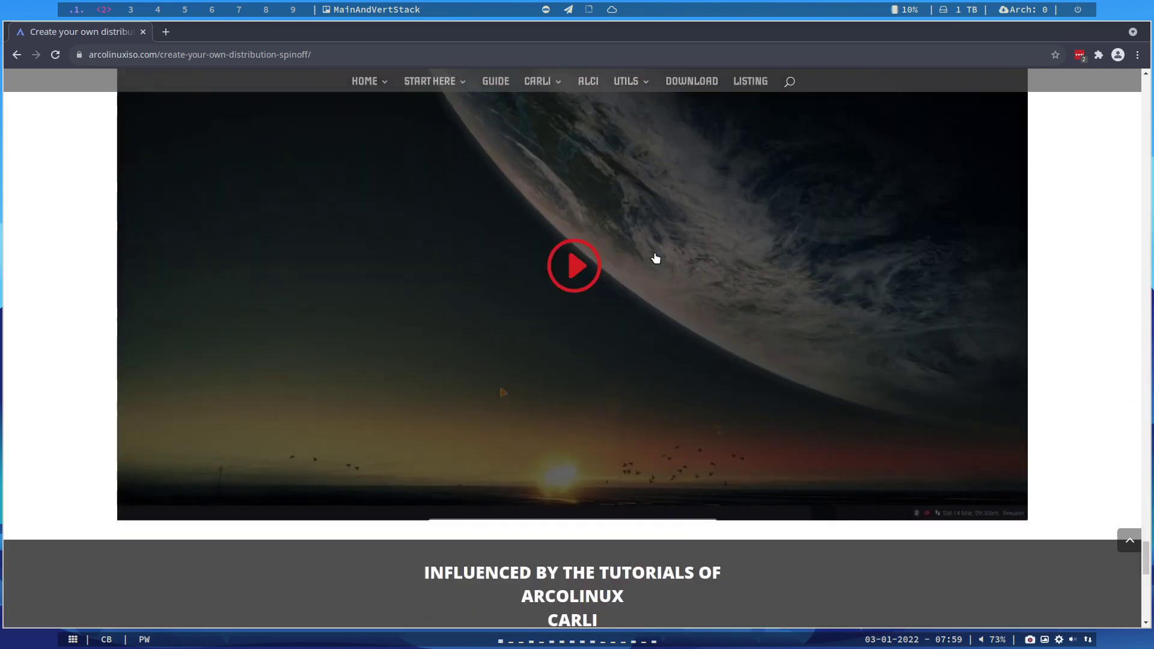
scroll(656, 258, "down", 6)
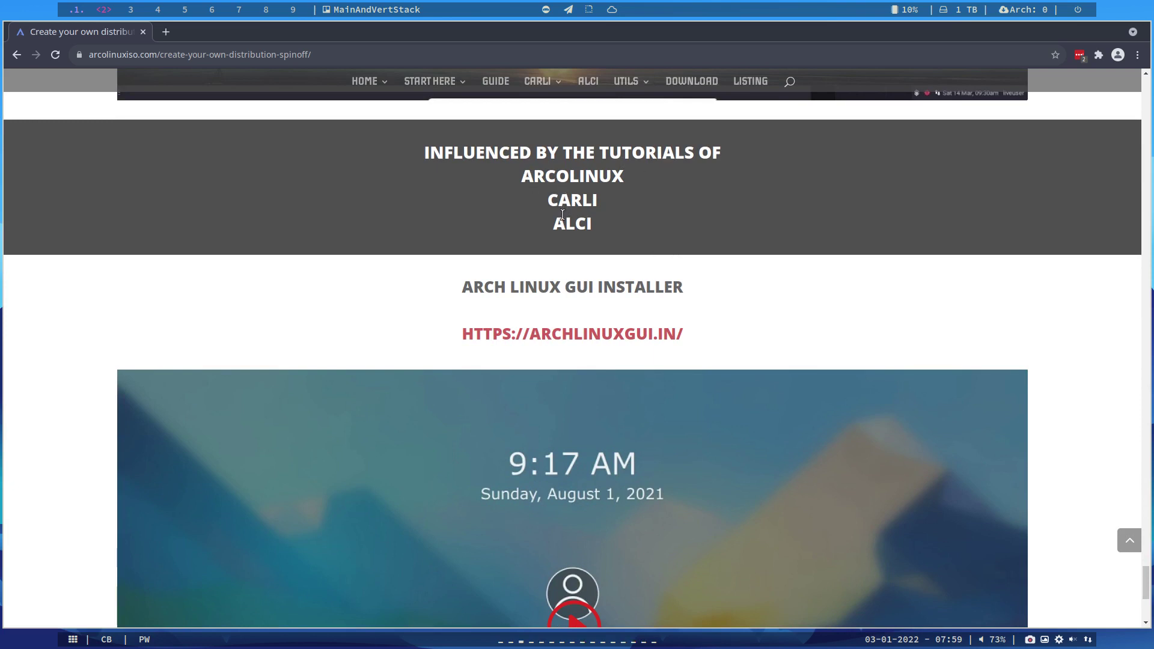
scroll(565, 213, "down", 2)
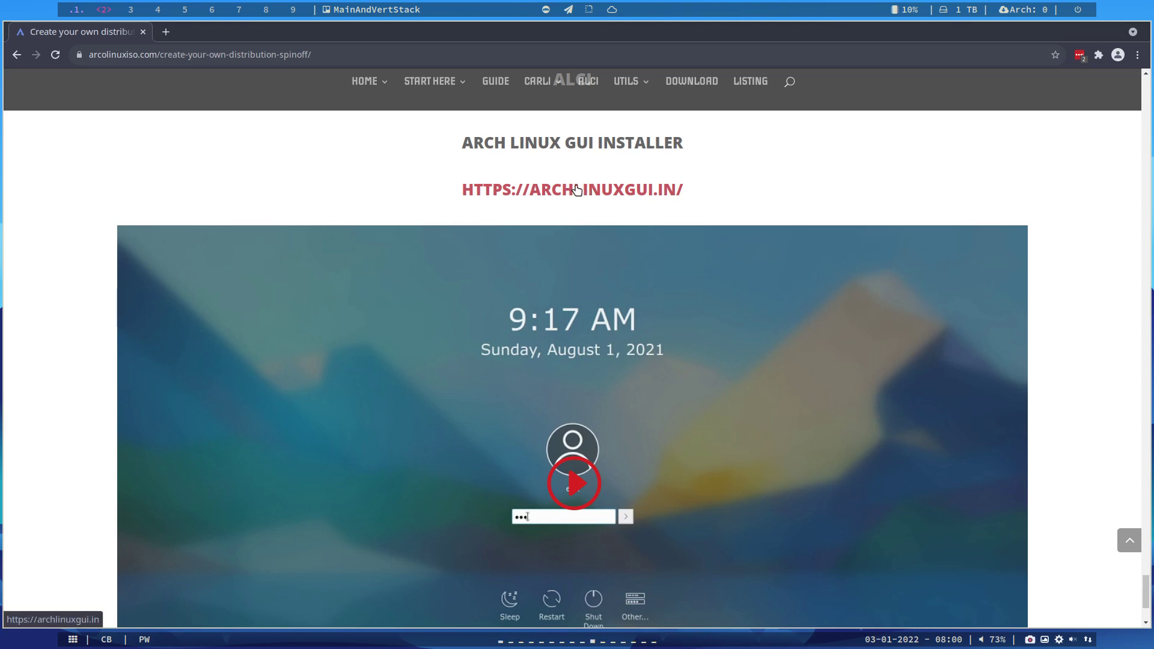
Open archlinuxgui.in in a new tab and go to its Download page
left_click(575, 187)
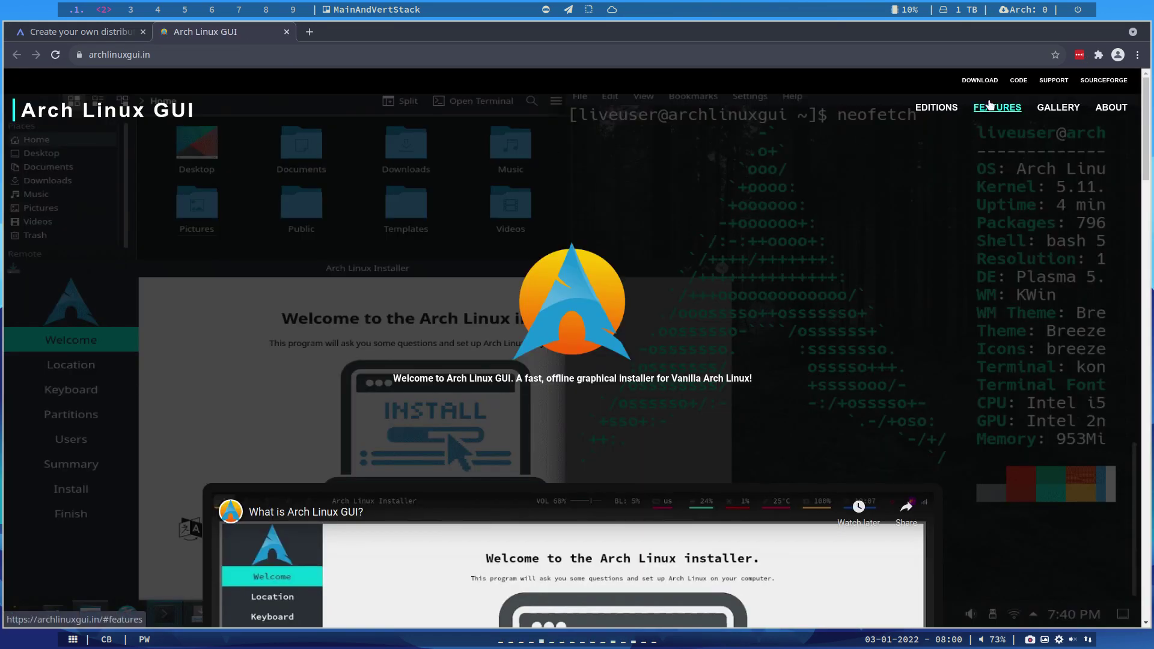
left_click(980, 80)
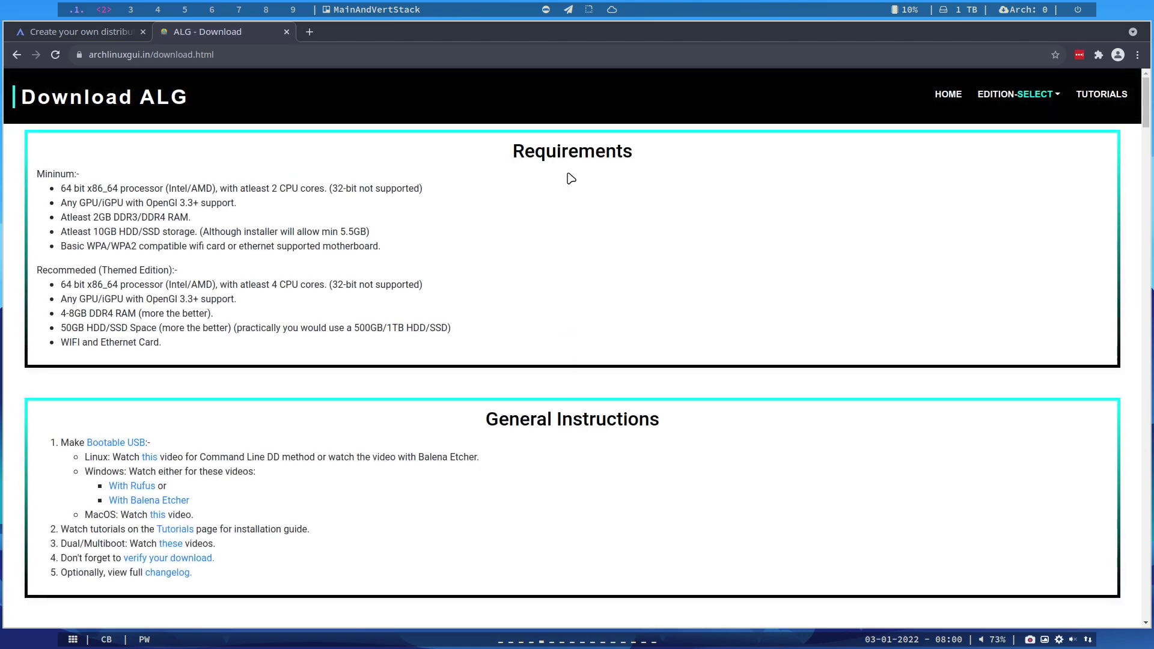
scroll(570, 179, "down", 3)
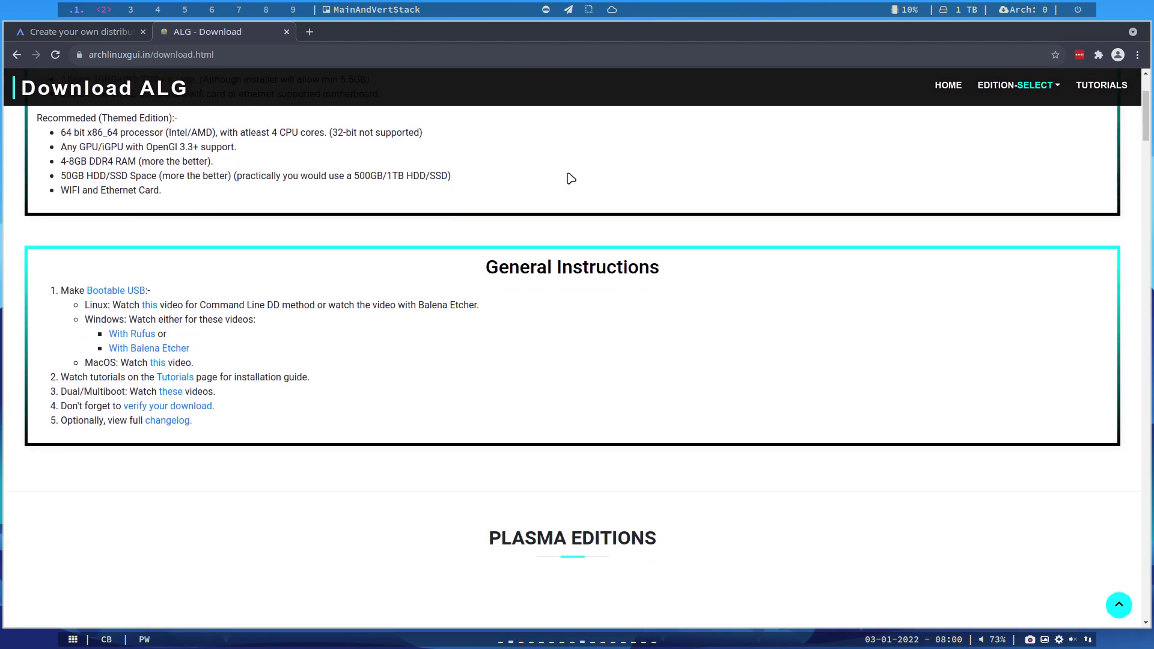
scroll(570, 179, "down", 6)
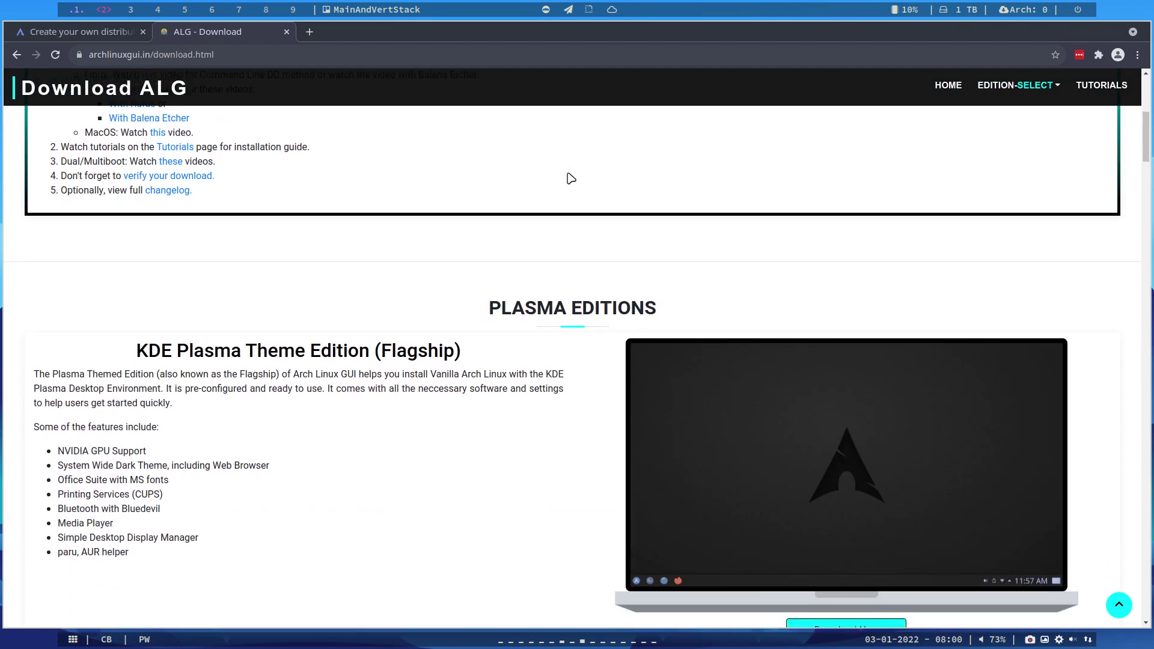
scroll(481, 162, "up", 4)
Glance back at the ArcoLinux tab, then review the ALG download editions from XFCE down to MATE
key("ctrl+shift+Tab")
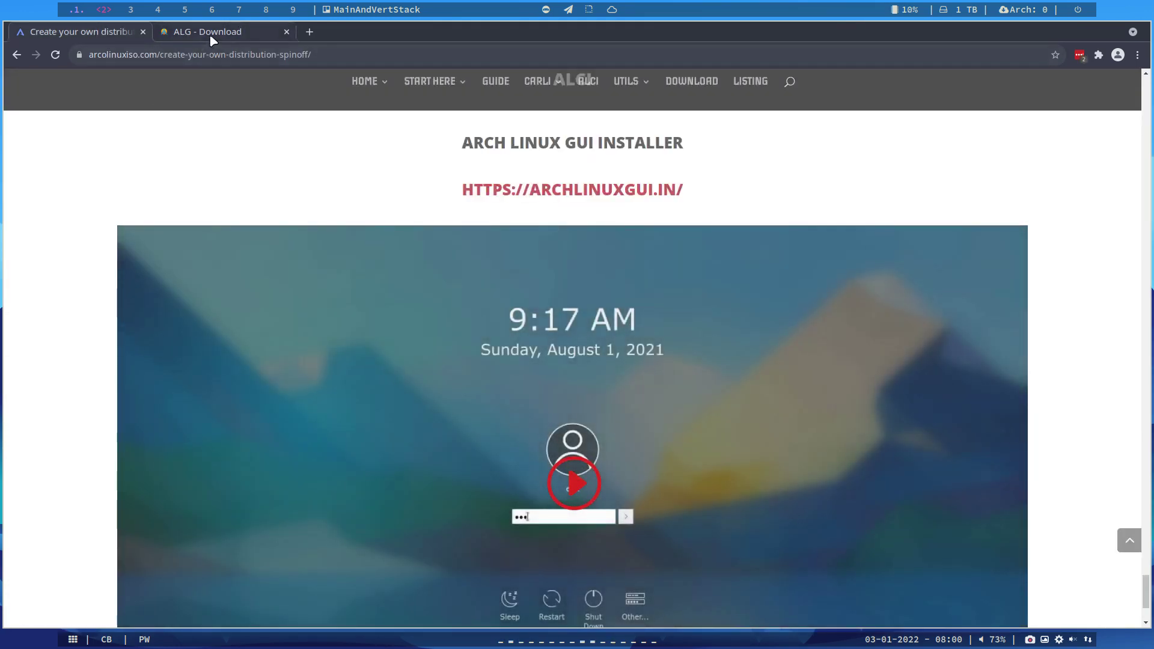
left_click(211, 38)
scroll(276, 264, "down", 5)
scroll(276, 263, "down", 10)
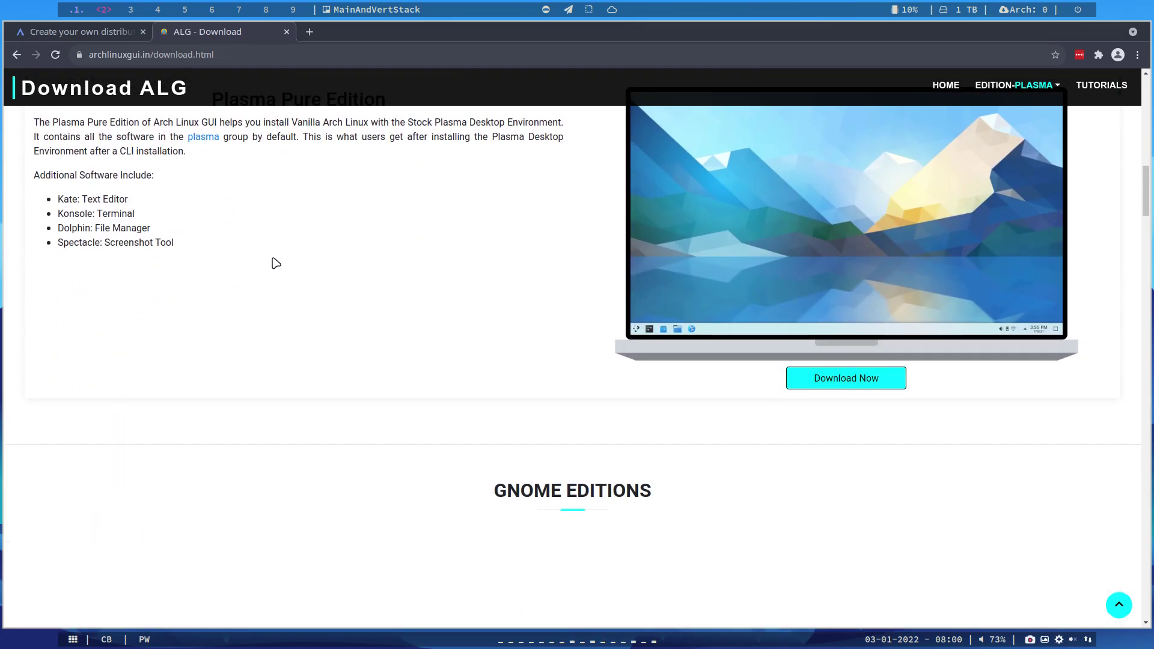
scroll(276, 264, "down", 10)
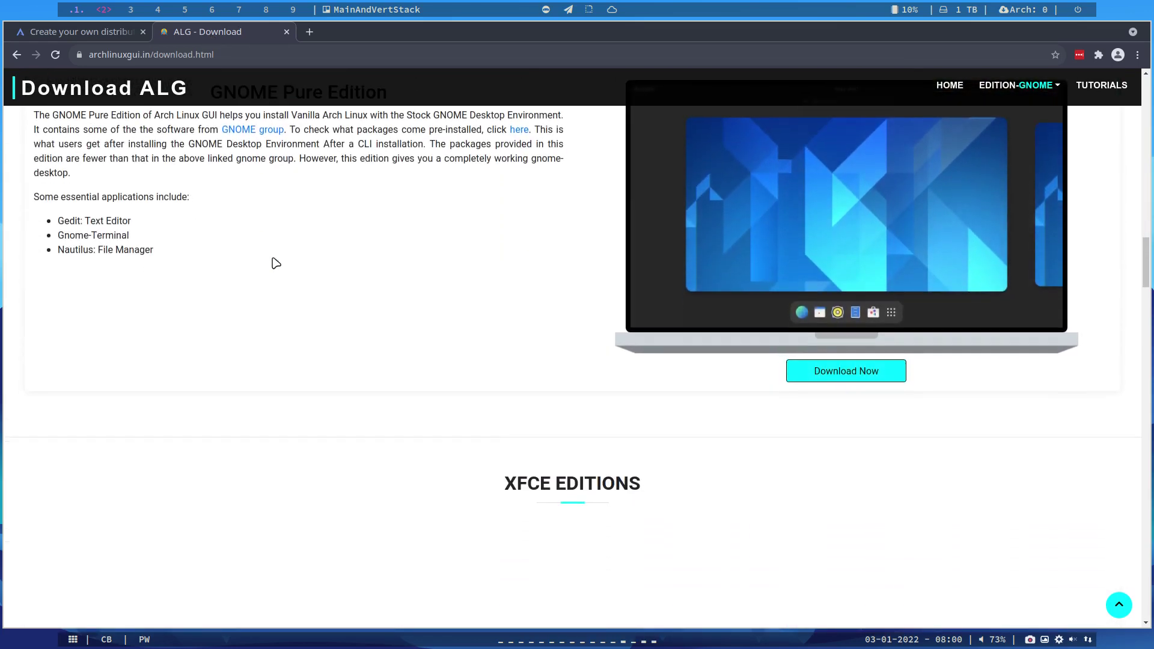
scroll(276, 263, "down", 5)
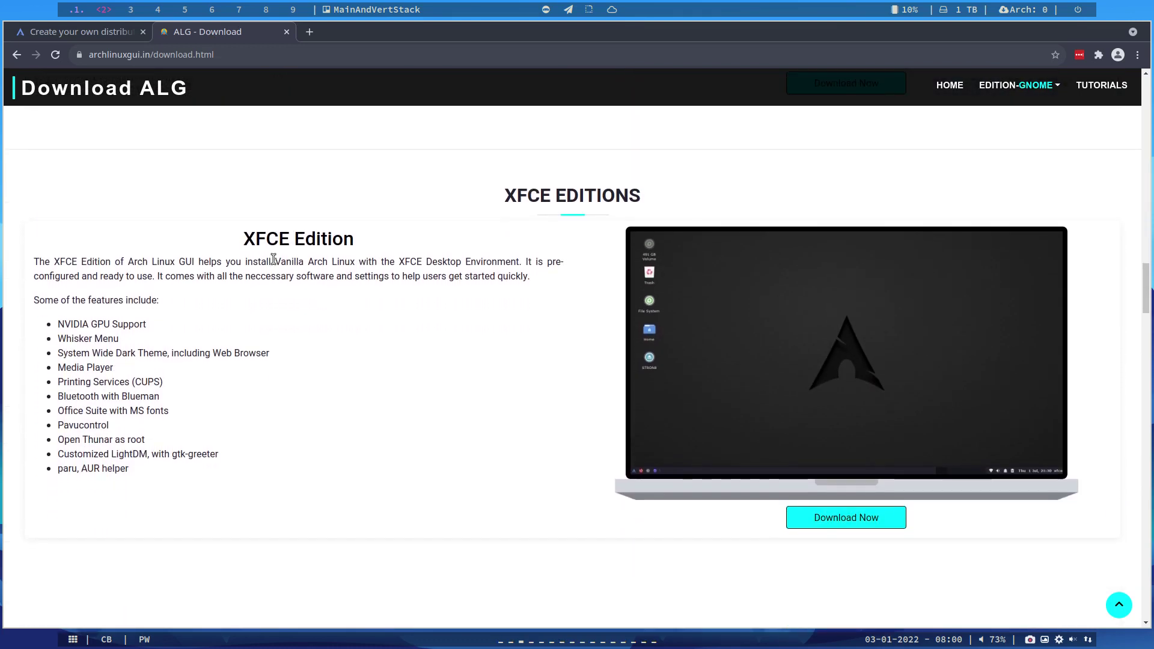
scroll(469, 256, "down", 3)
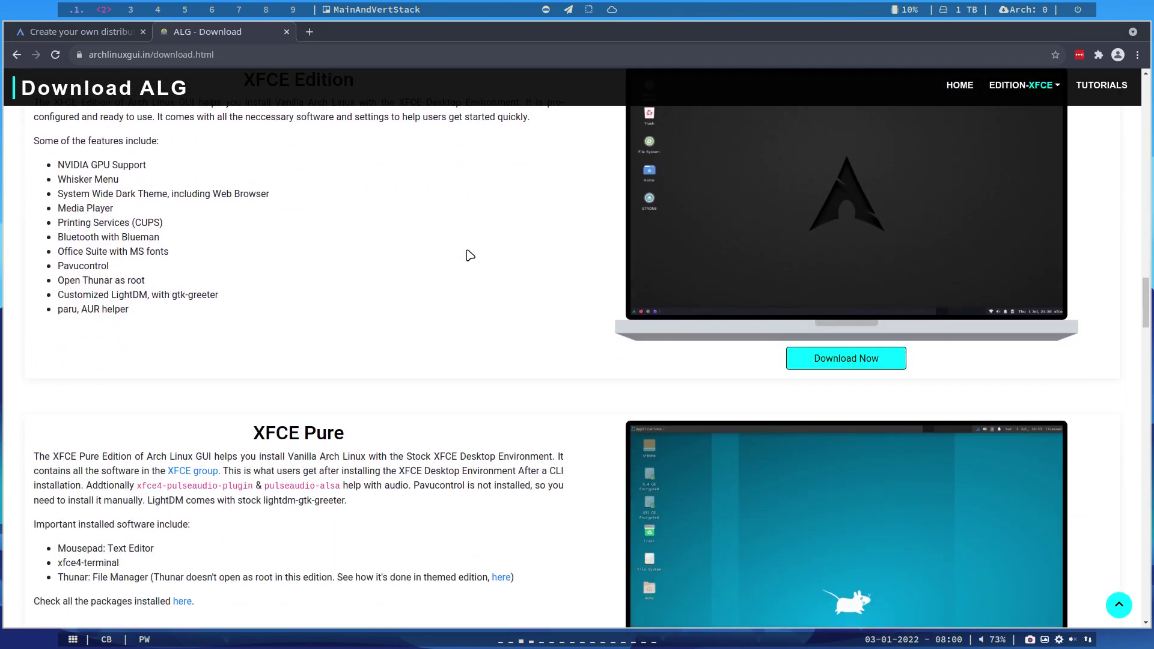
scroll(470, 255, "down", 1)
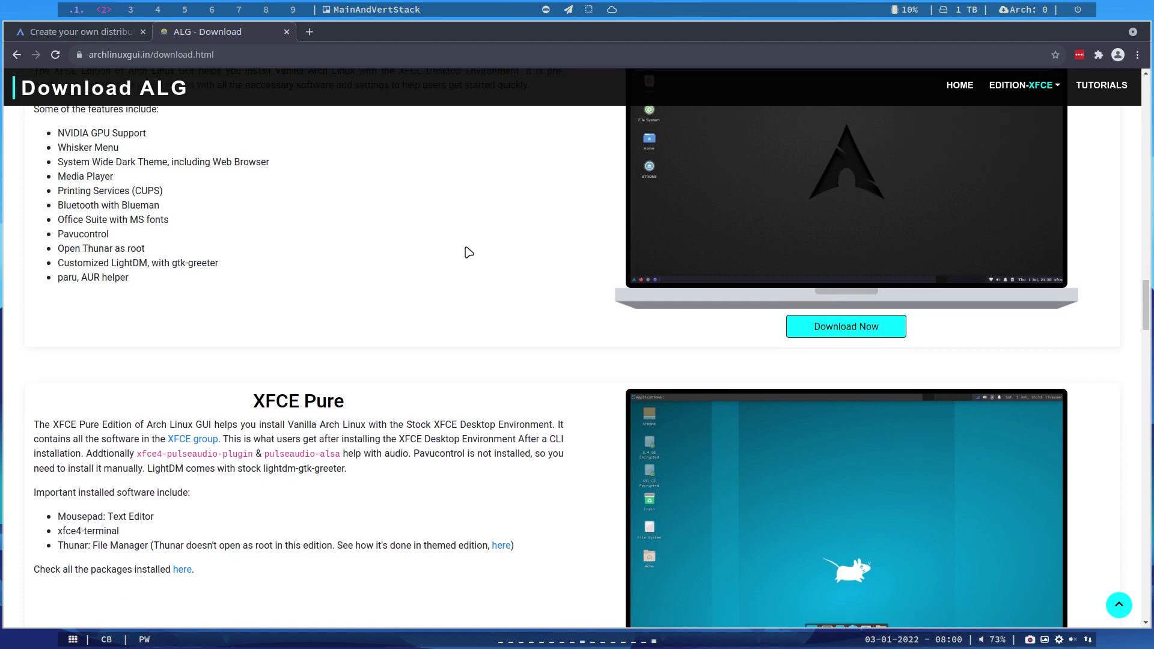
scroll(469, 253, "down", 2)
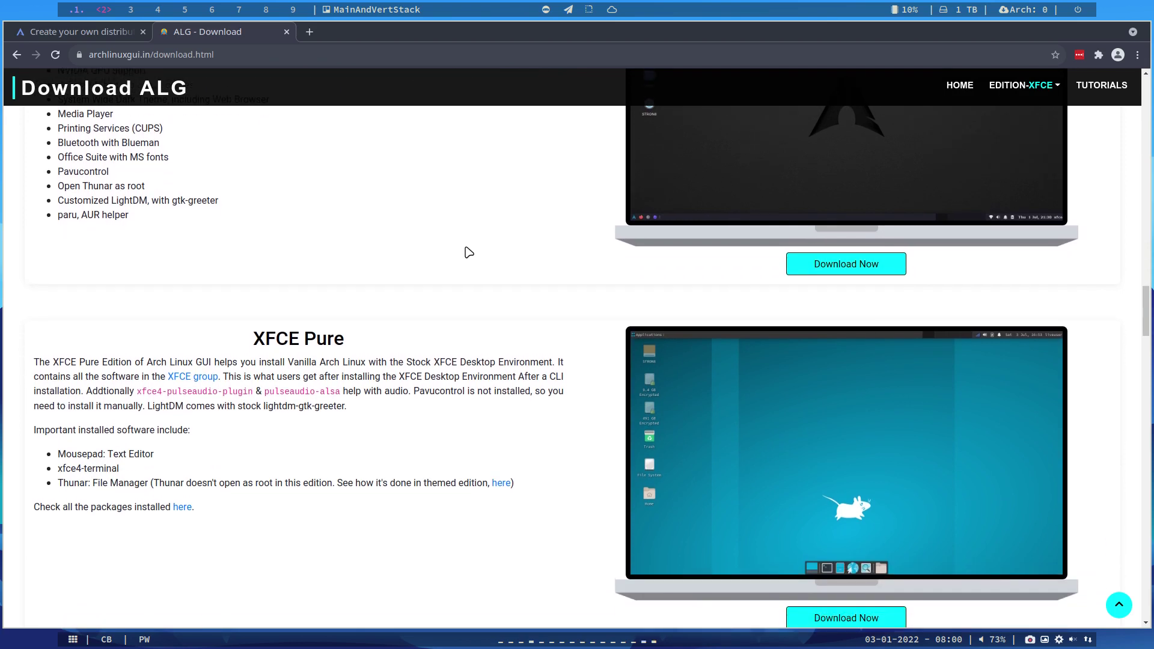
scroll(469, 252, "up", 1)
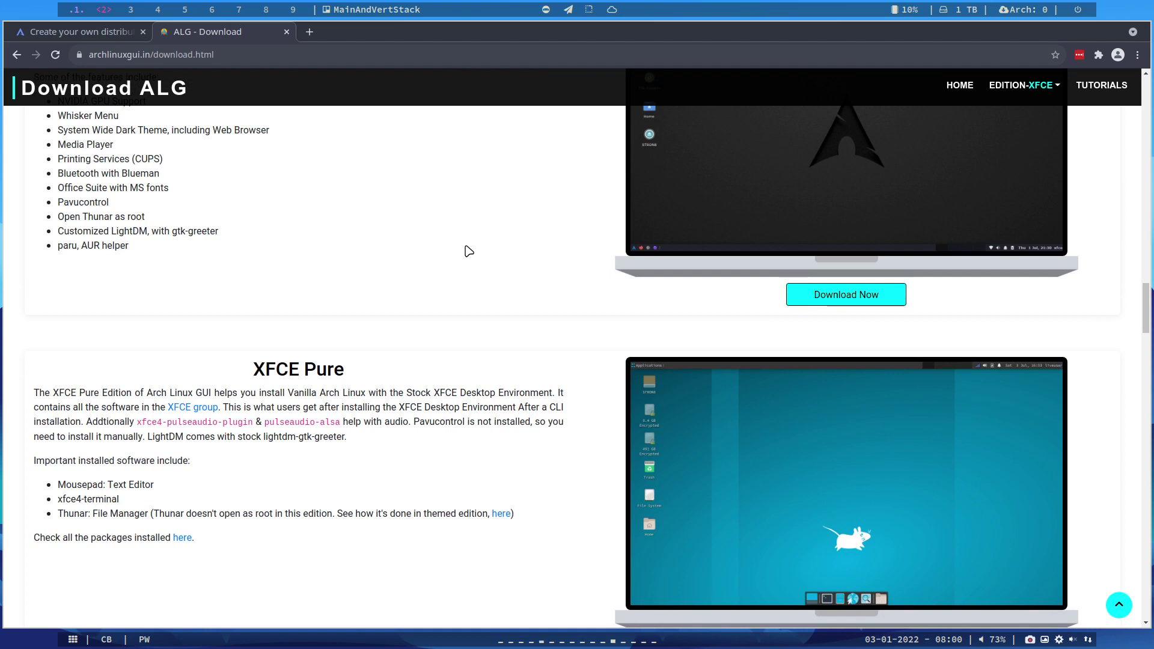
scroll(469, 252, "down", 7)
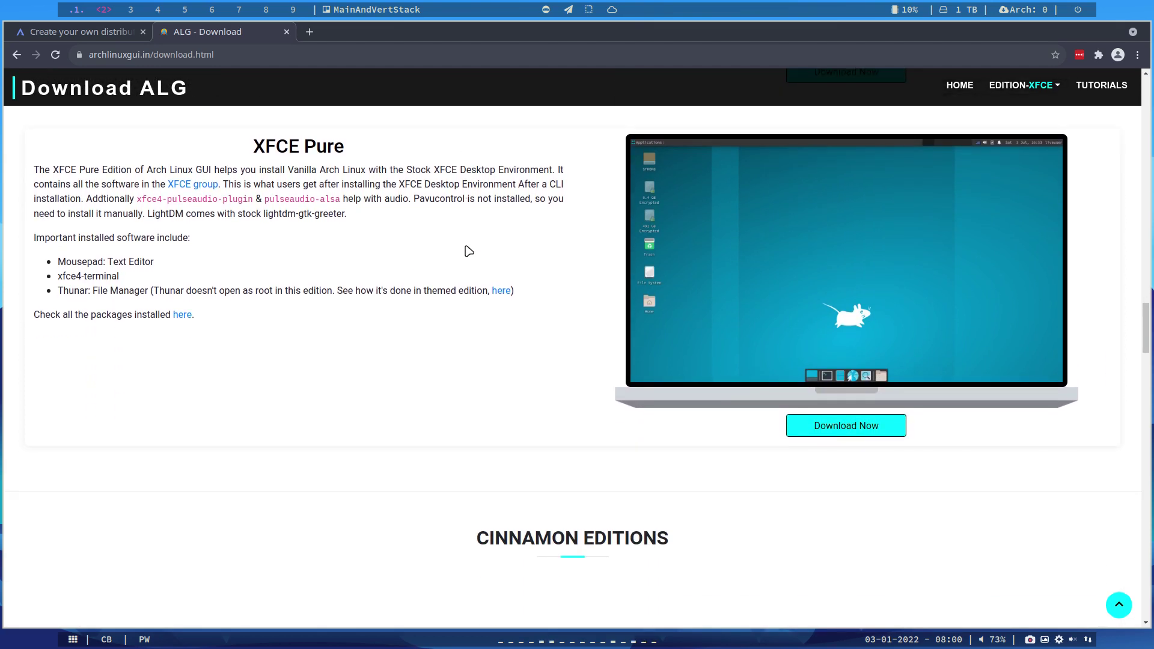
scroll(469, 251, "down", 15)
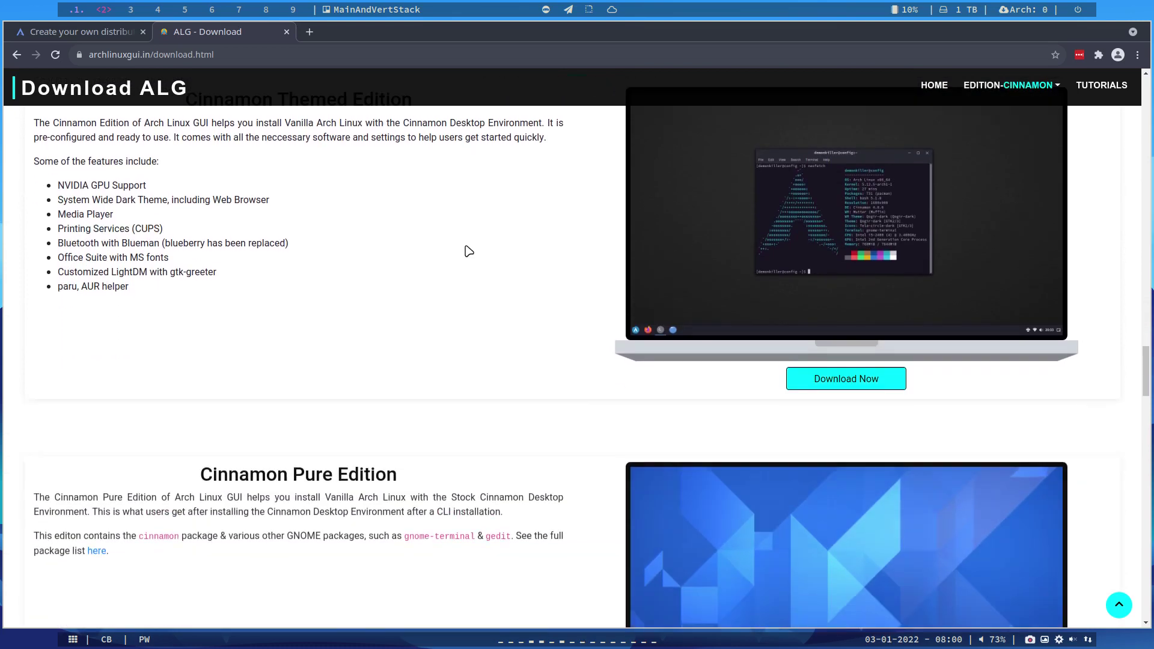
scroll(469, 252, "down", 5)
scroll(469, 251, "down", 6)
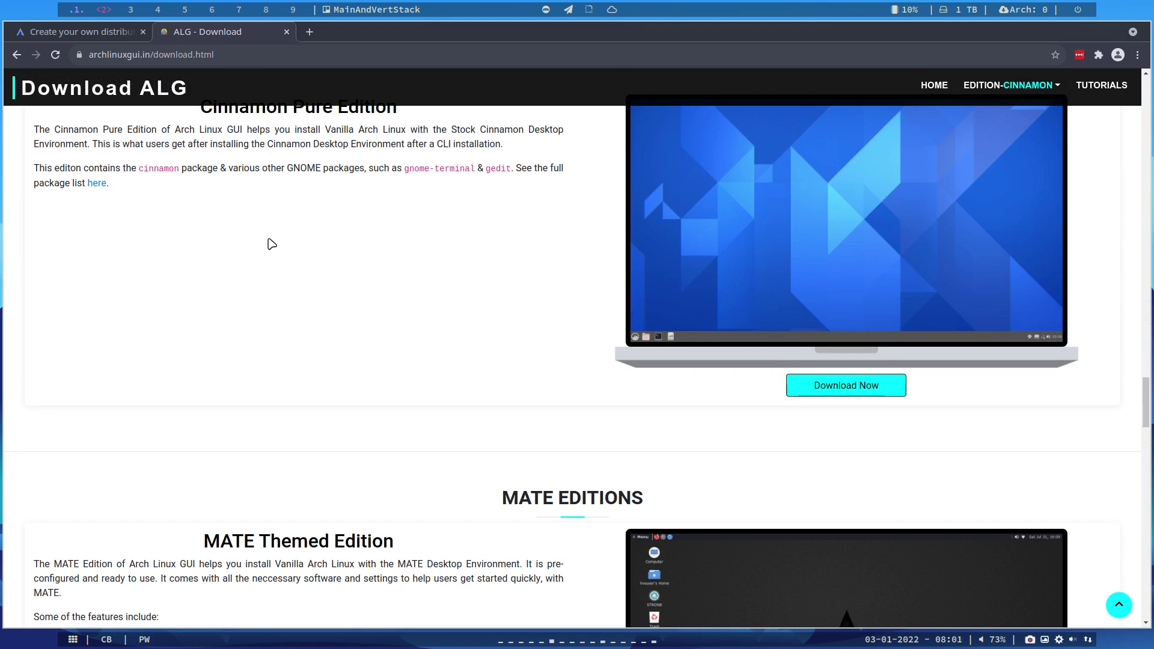
On workspace 3, open VirtualBox and remove the arcris machine
left_click(128, 10)
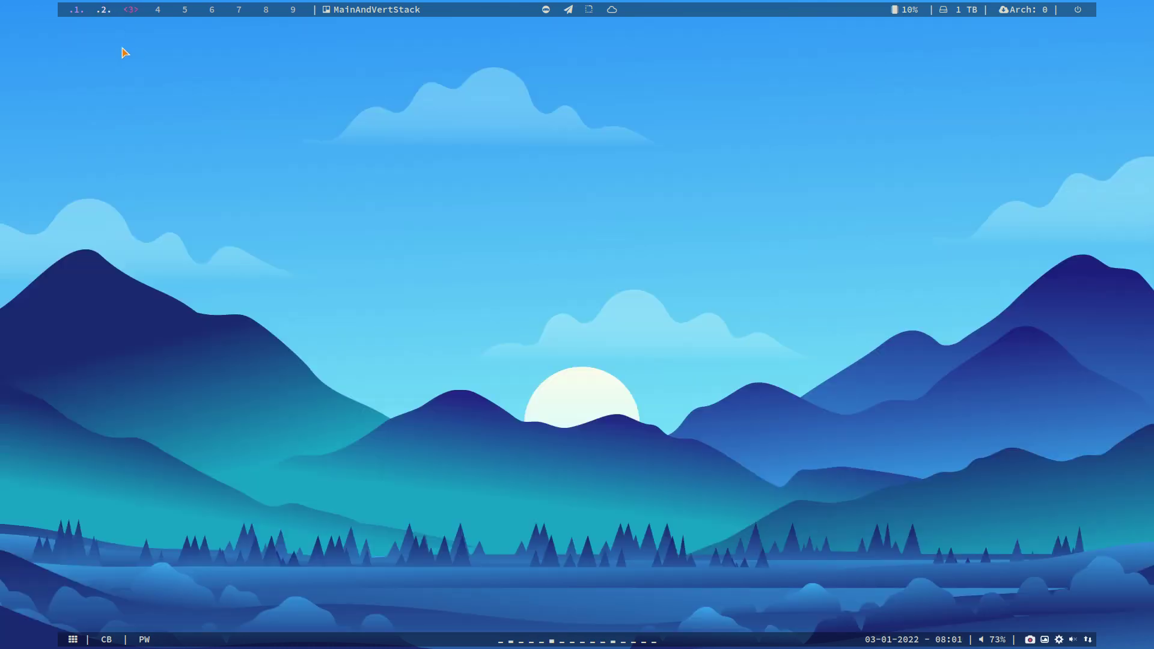
key("super+shift+Return")
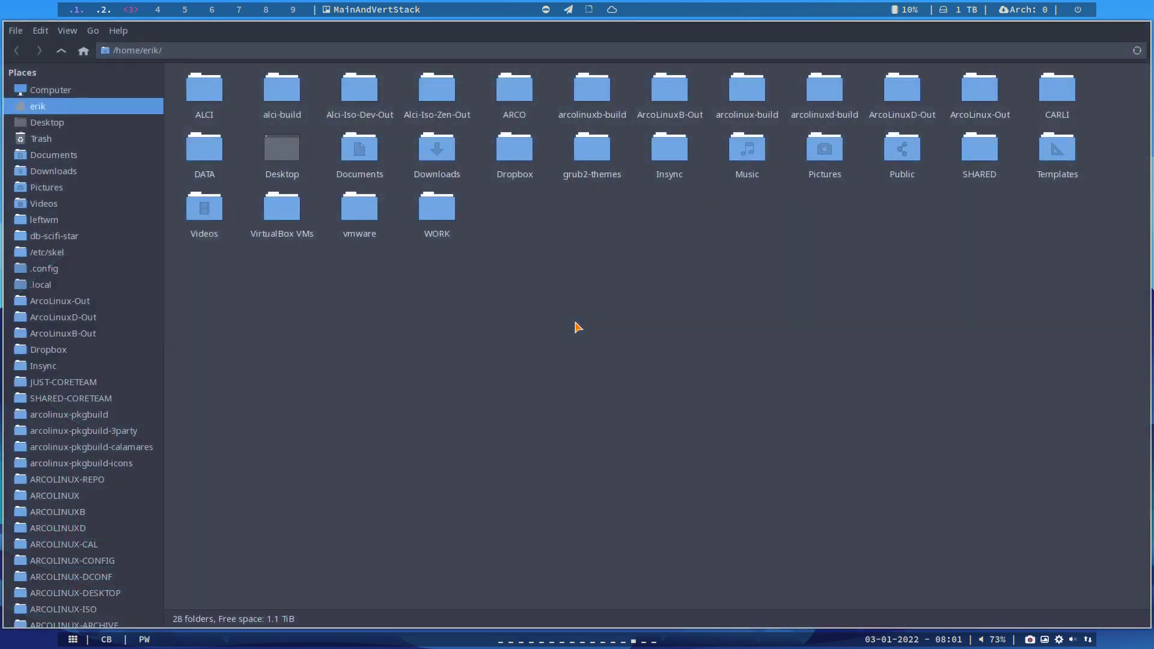
key("super+q")
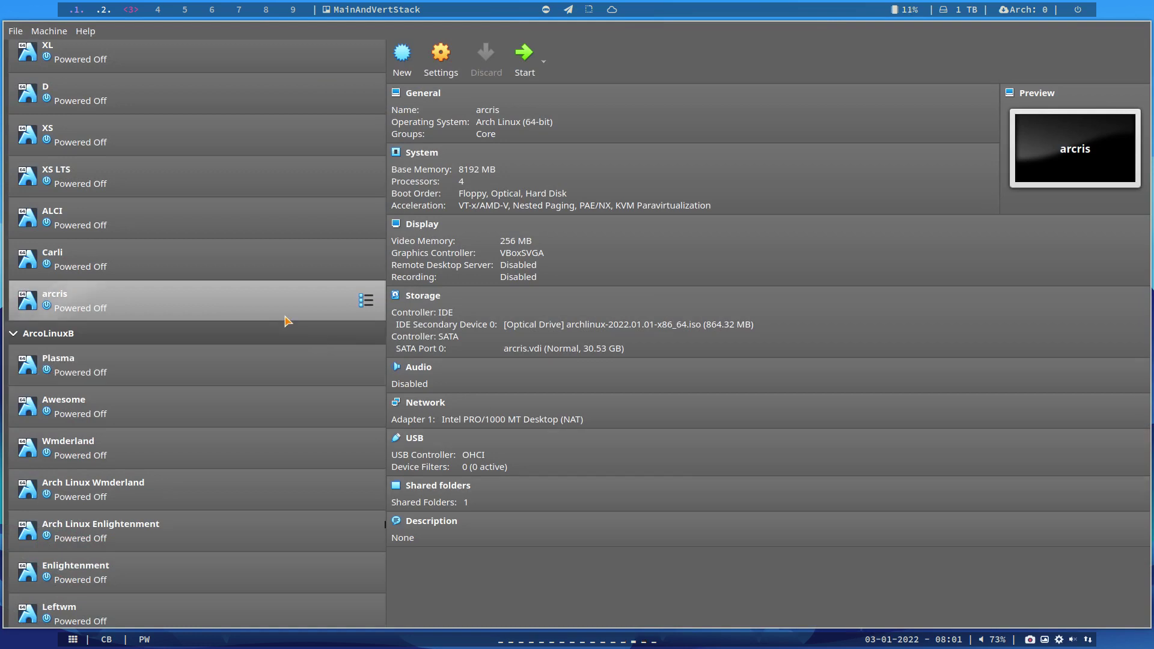
scroll(324, 361, "up", 2)
right_click(145, 410)
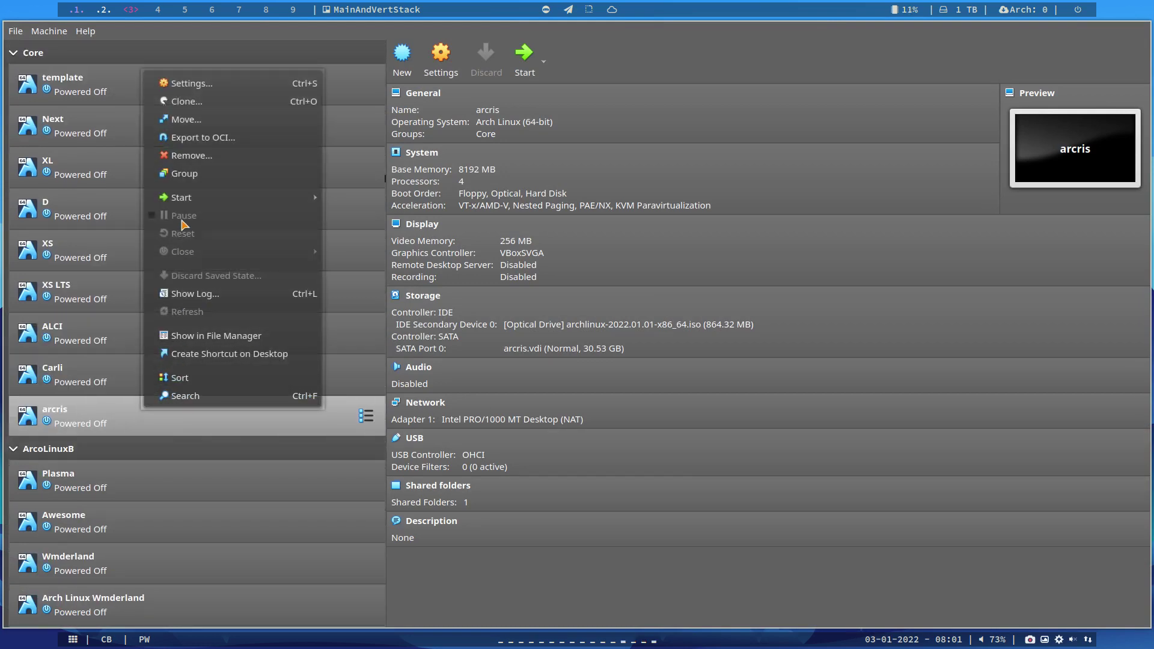
left_click(193, 158)
left_click(517, 379)
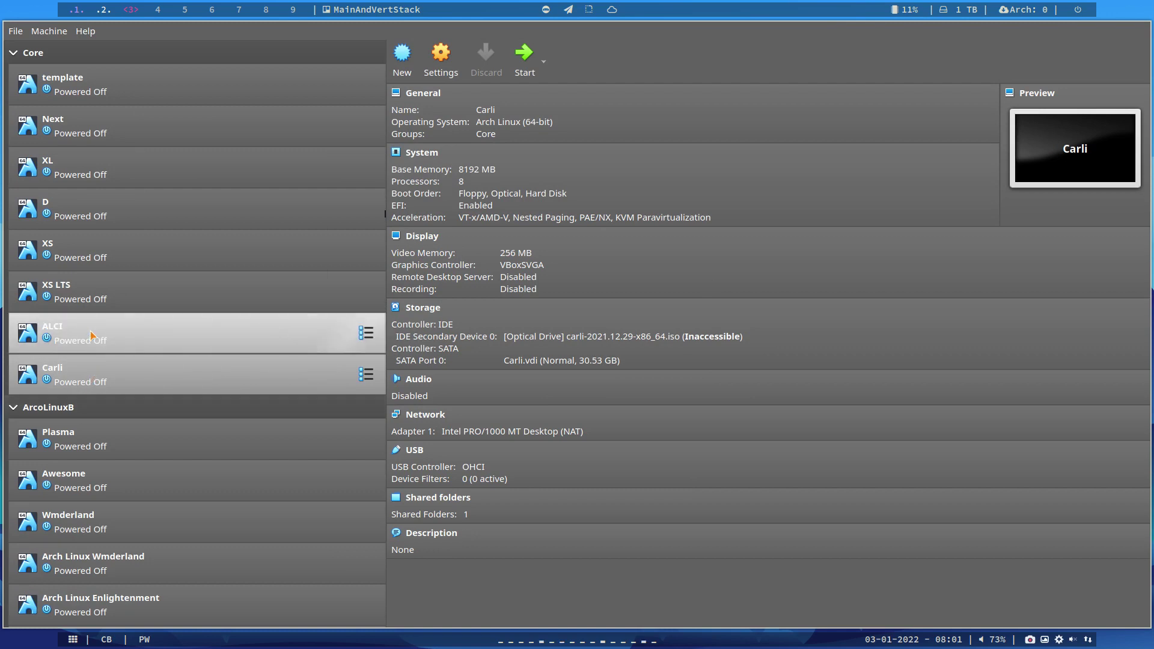
Make a full clone of the template machine named ALG
scroll(104, 136, "up", 1)
left_click(94, 101)
right_click(94, 99)
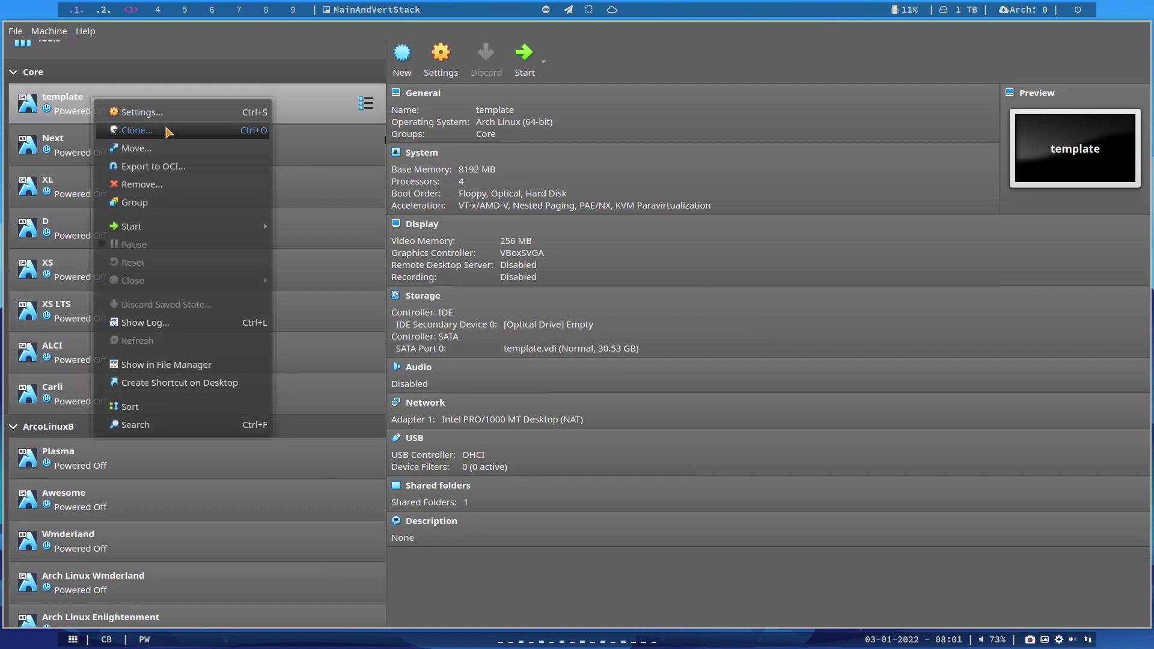
left_click(167, 131)
type("ALG")
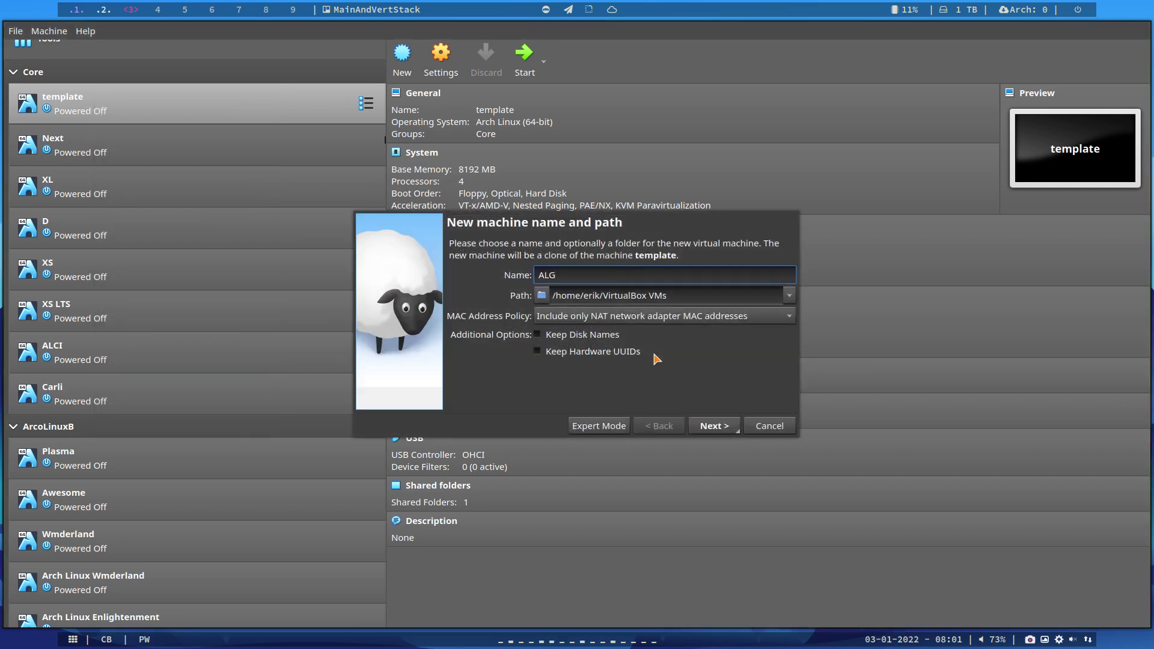
key("Return")
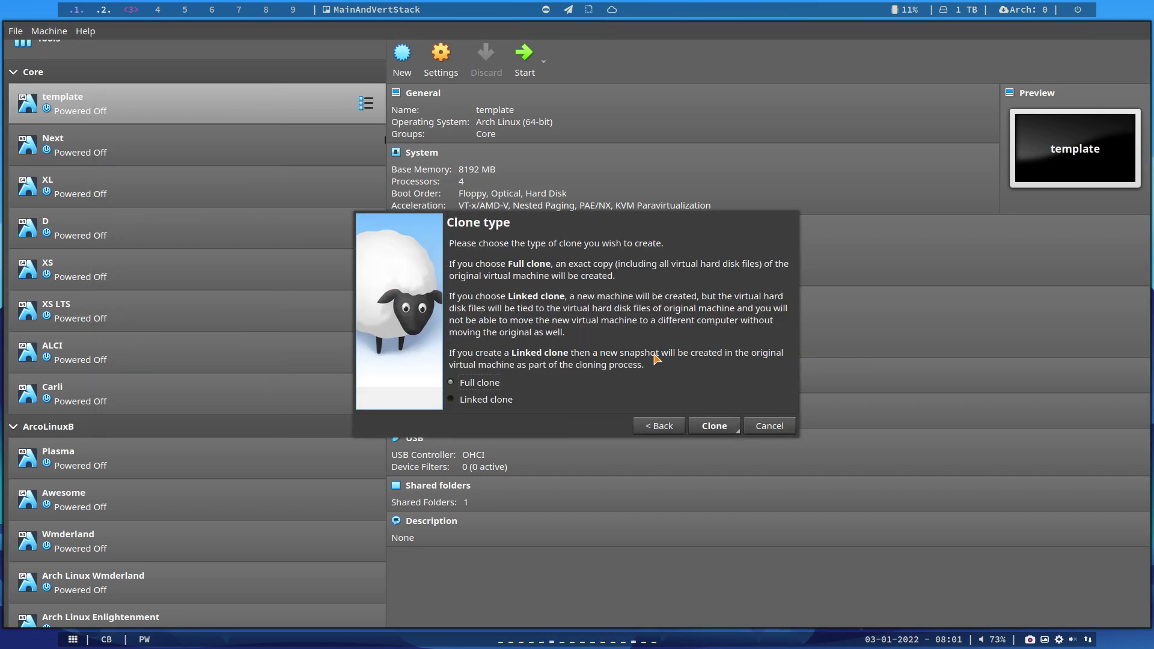
key("Return")
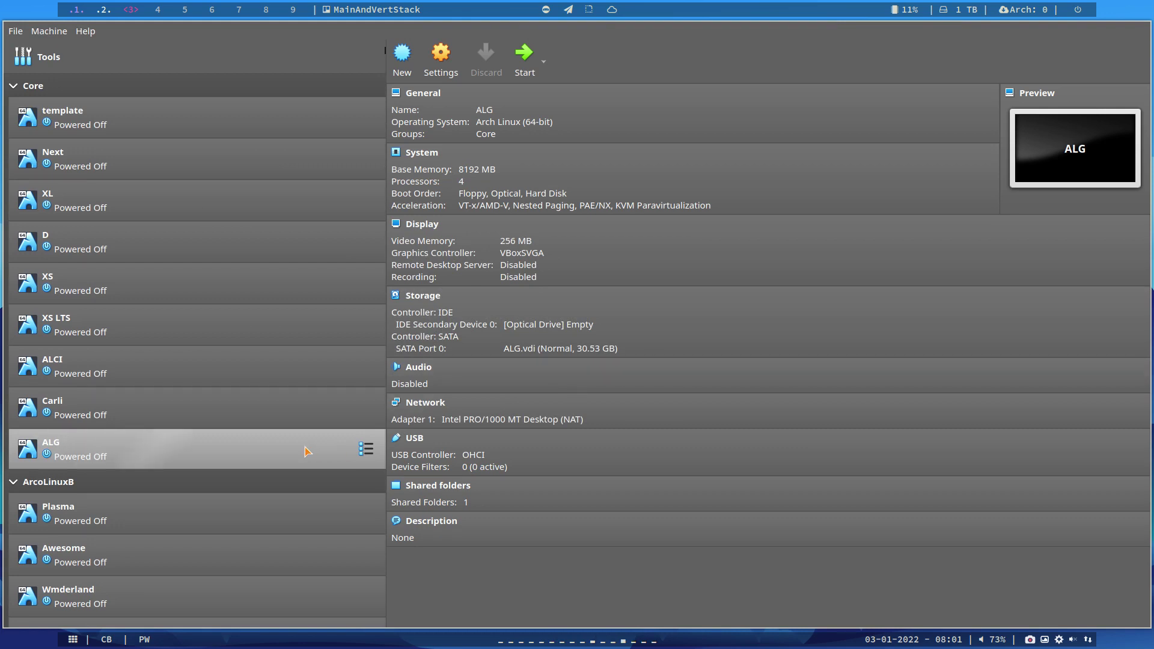
Insert archlinux-gui-xfce-2021.12-x86_64.iso into ALG's optical drive and start the VM
left_click(570, 329)
left_click(575, 356)
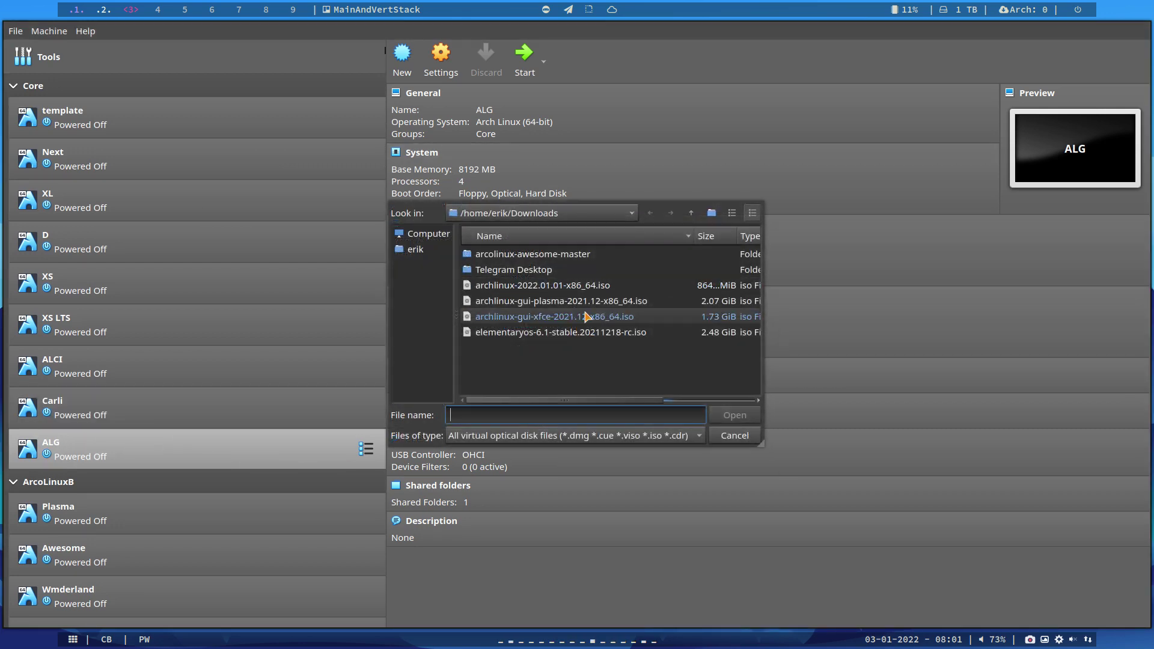
left_click(590, 307)
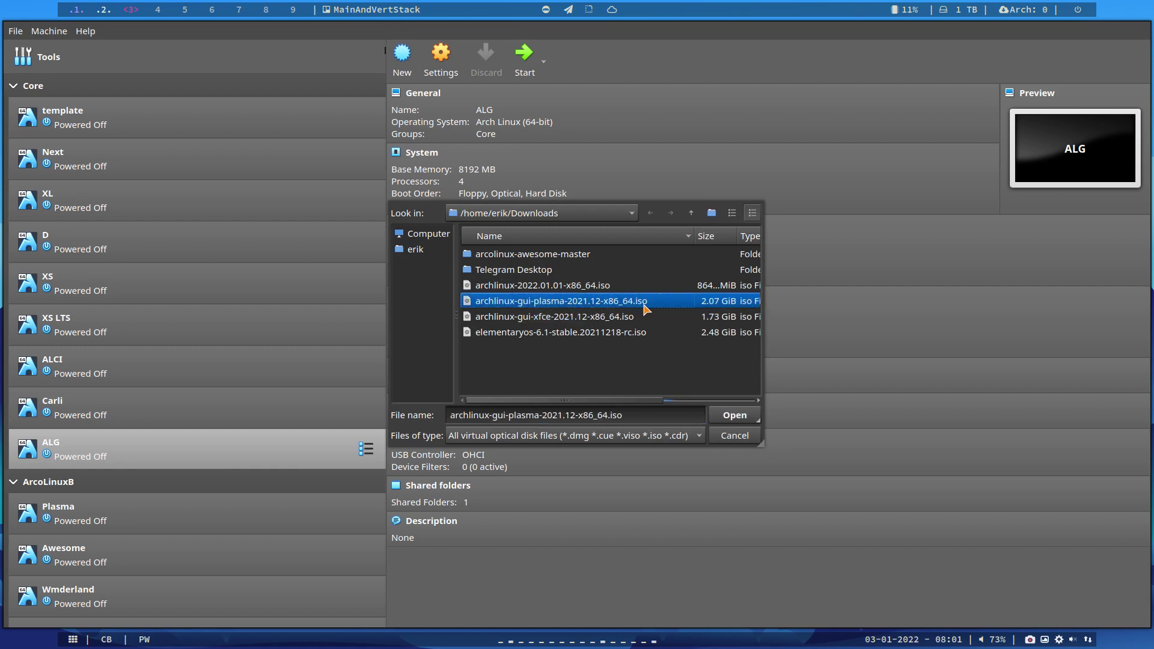
left_click(611, 319)
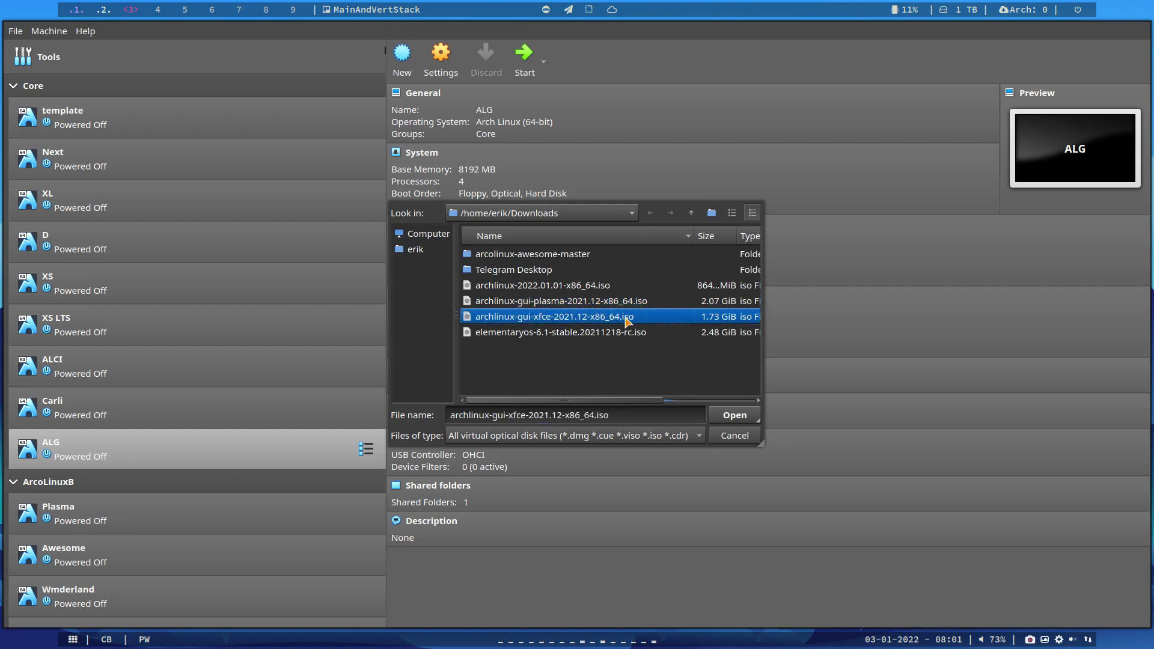
left_click(734, 414)
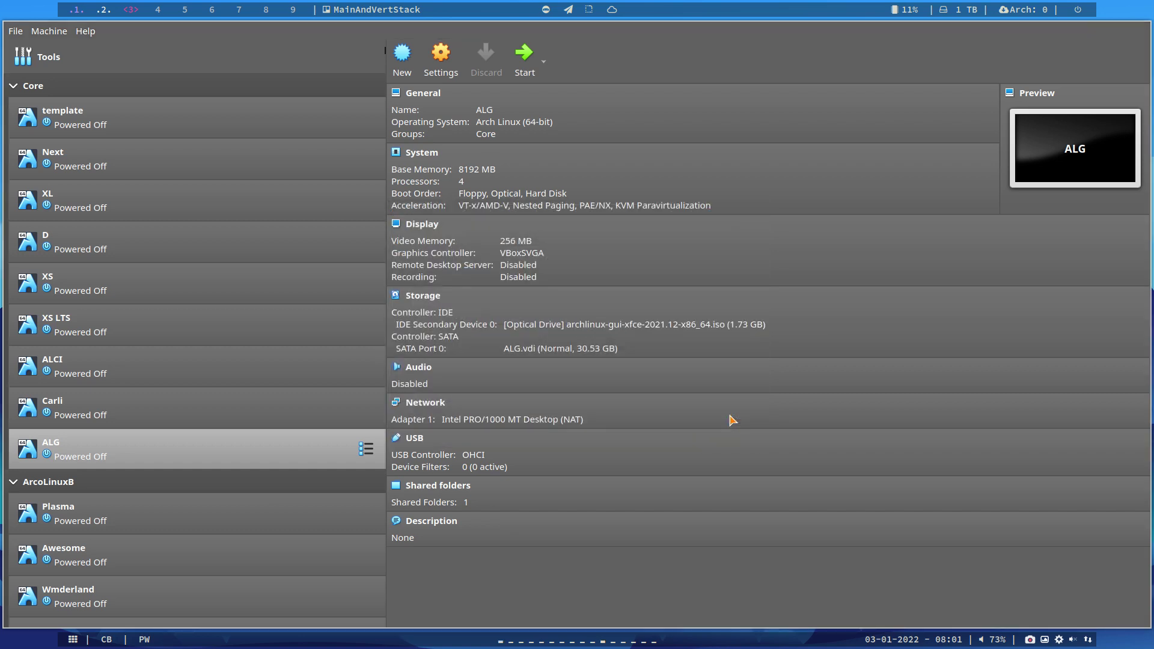
left_click(524, 58)
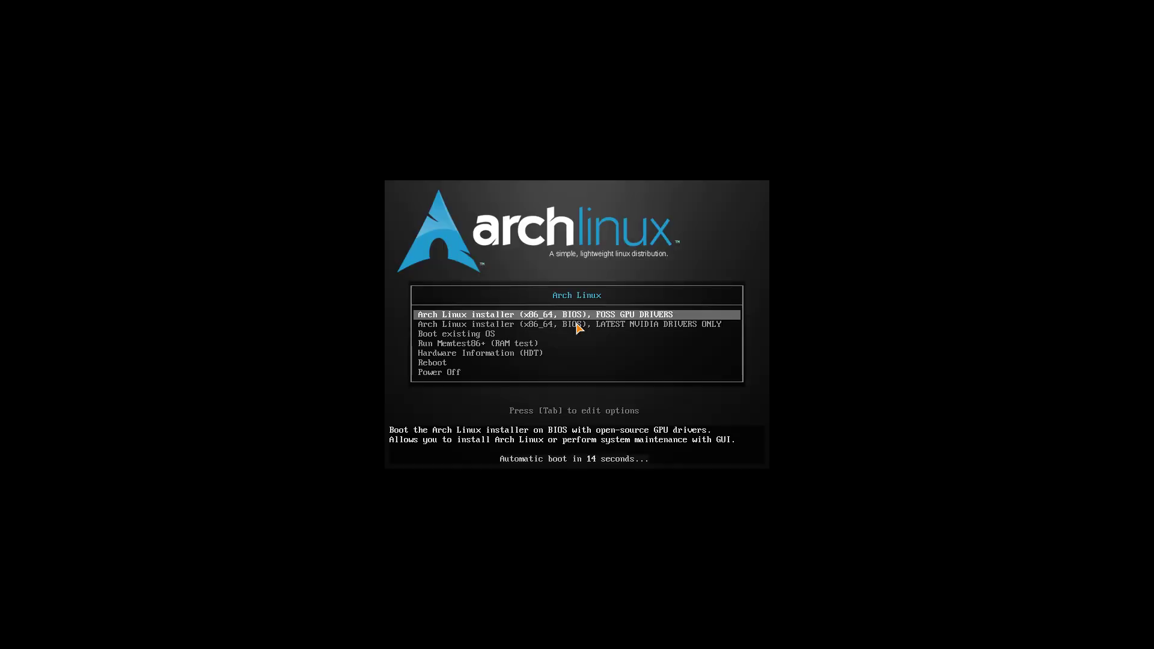
Stop the boot countdown and move between the FOSS GPU DRIVERS and LATEST NVIDIA entries
key("Down")
key("Up")
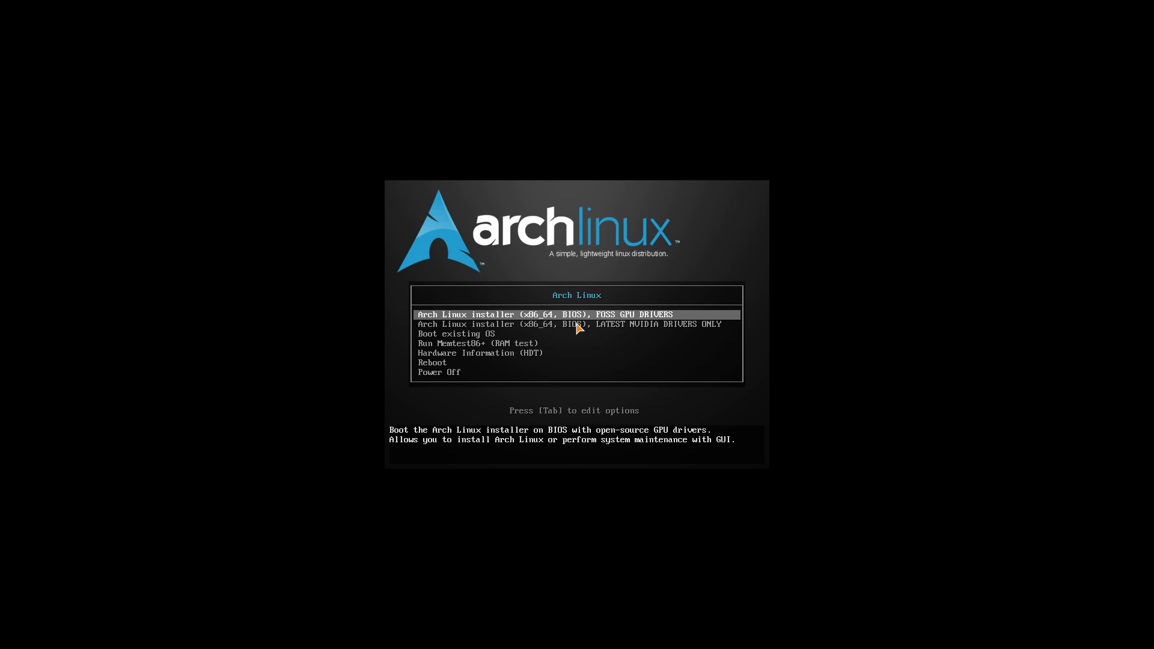
key("Down")
key("Up")
Inspect the kernel boot options of both installer entries, leaving FOSS GPU DRIVERS selected
key("Tab")
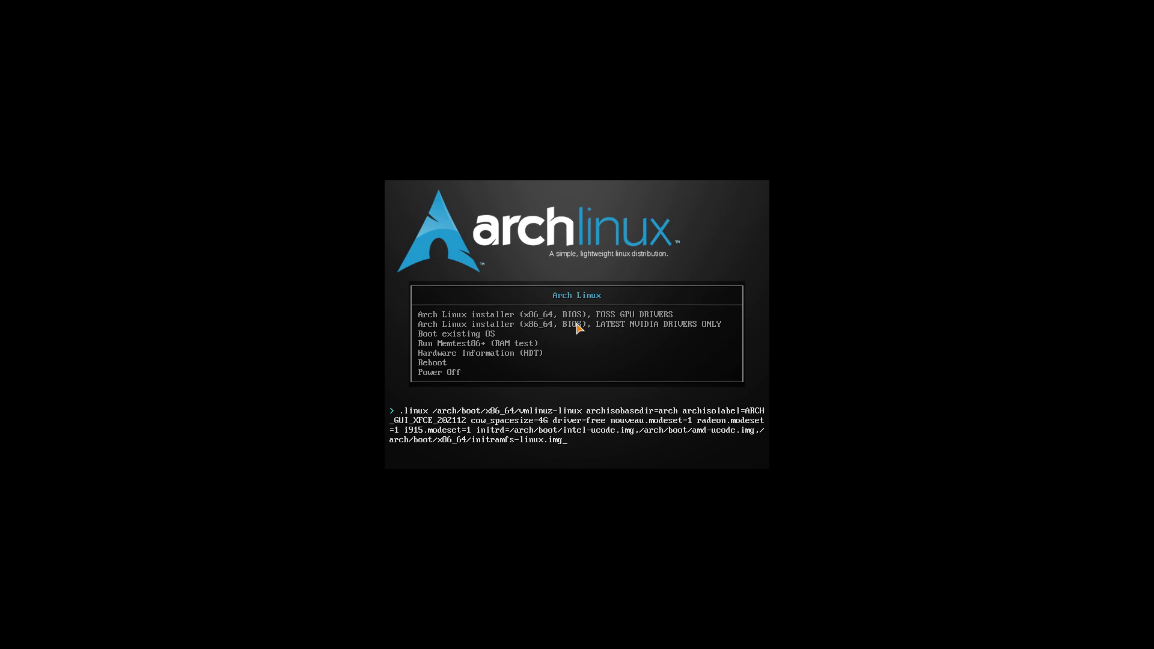
key("Escape")
key("Down")
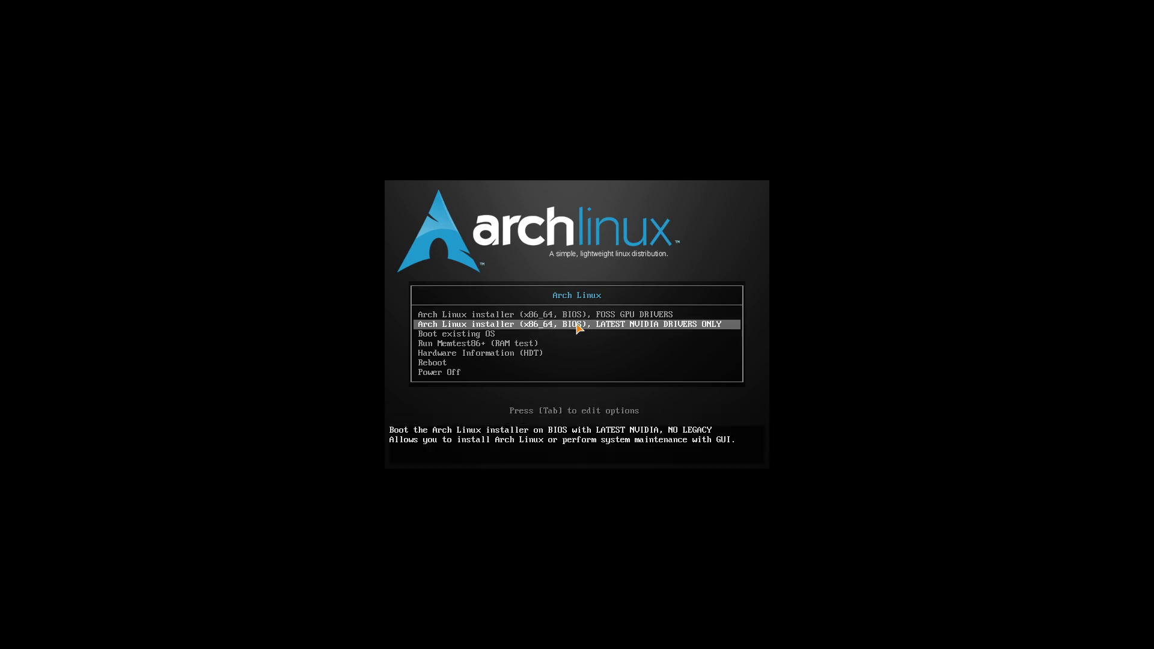
key("Tab")
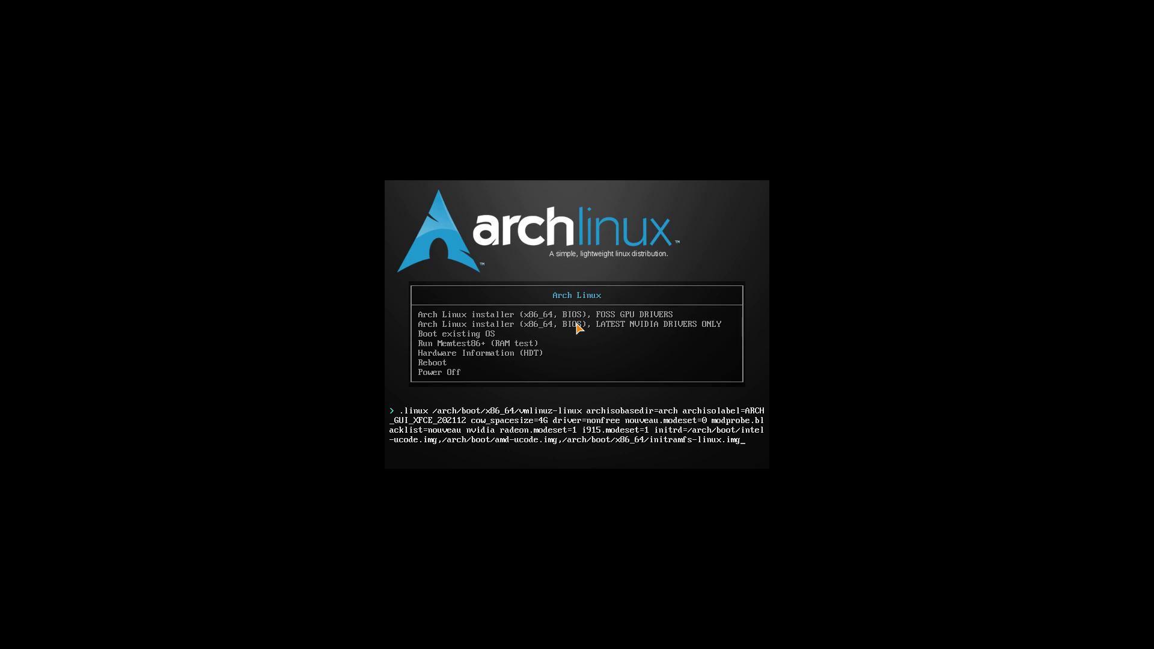
key("Escape")
key("Up")
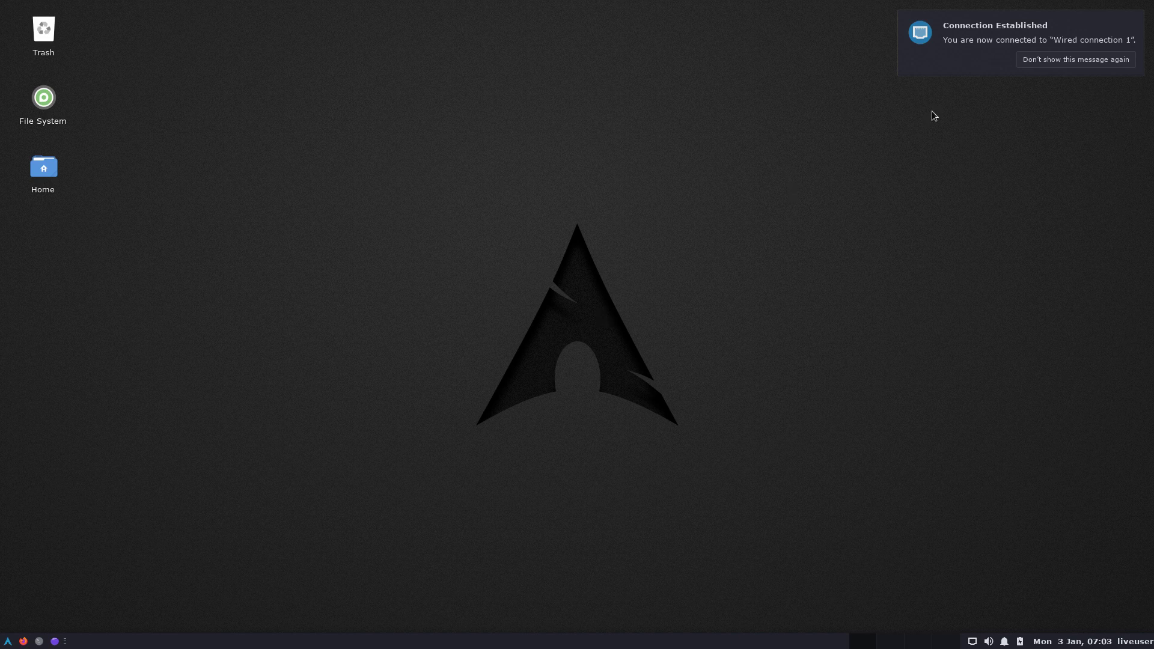
Dismiss the connection notification and browse the Whisker menu categories from System to Settings
left_click(1057, 60)
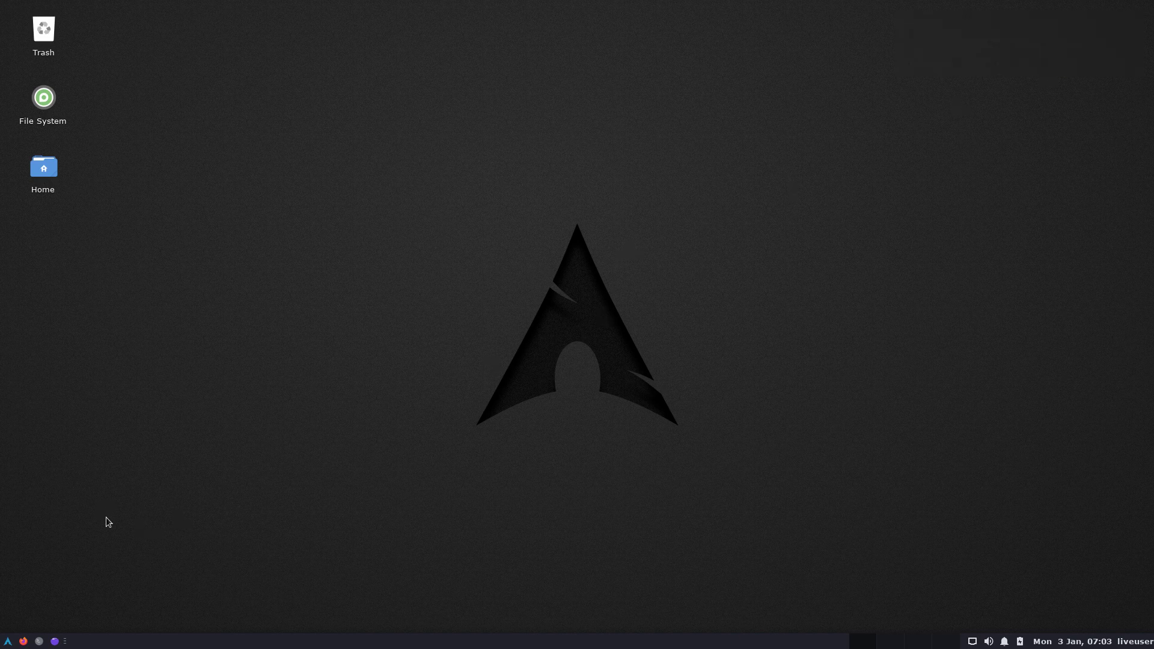
left_click(7, 643)
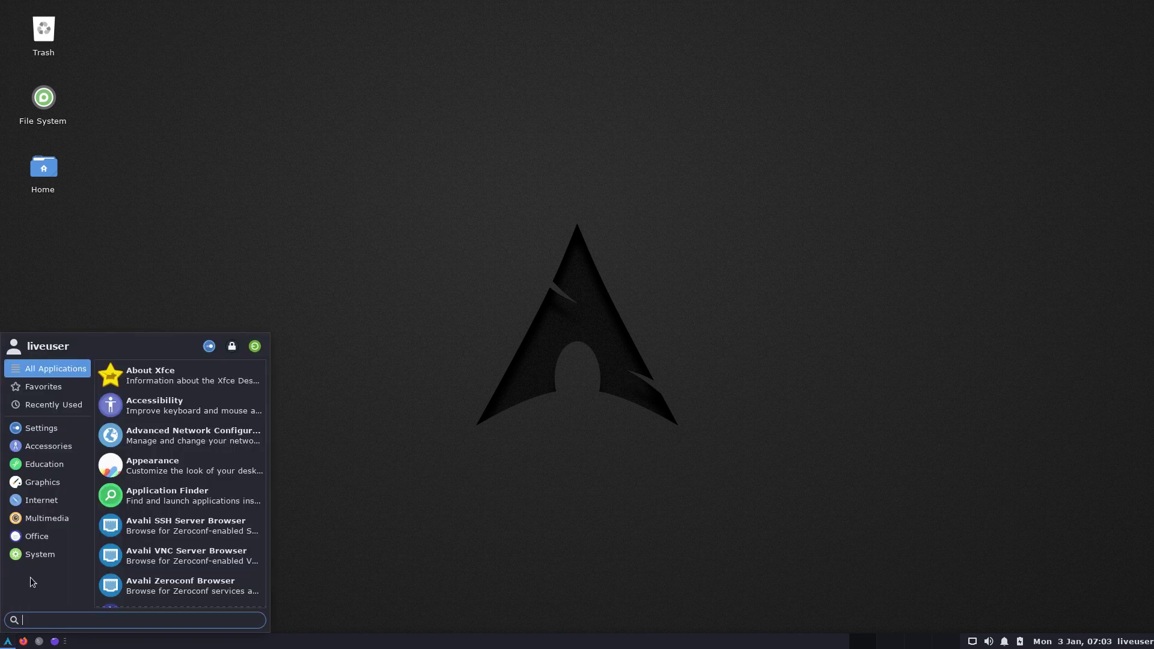
left_click(41, 554)
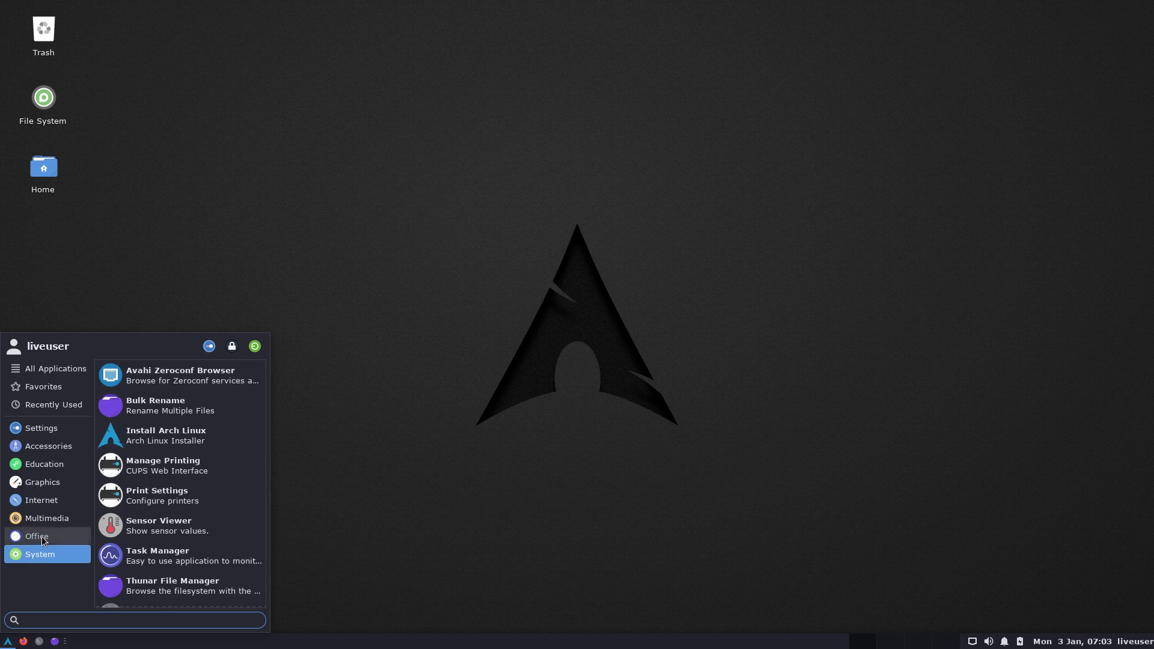
left_click(40, 537)
left_click(48, 519)
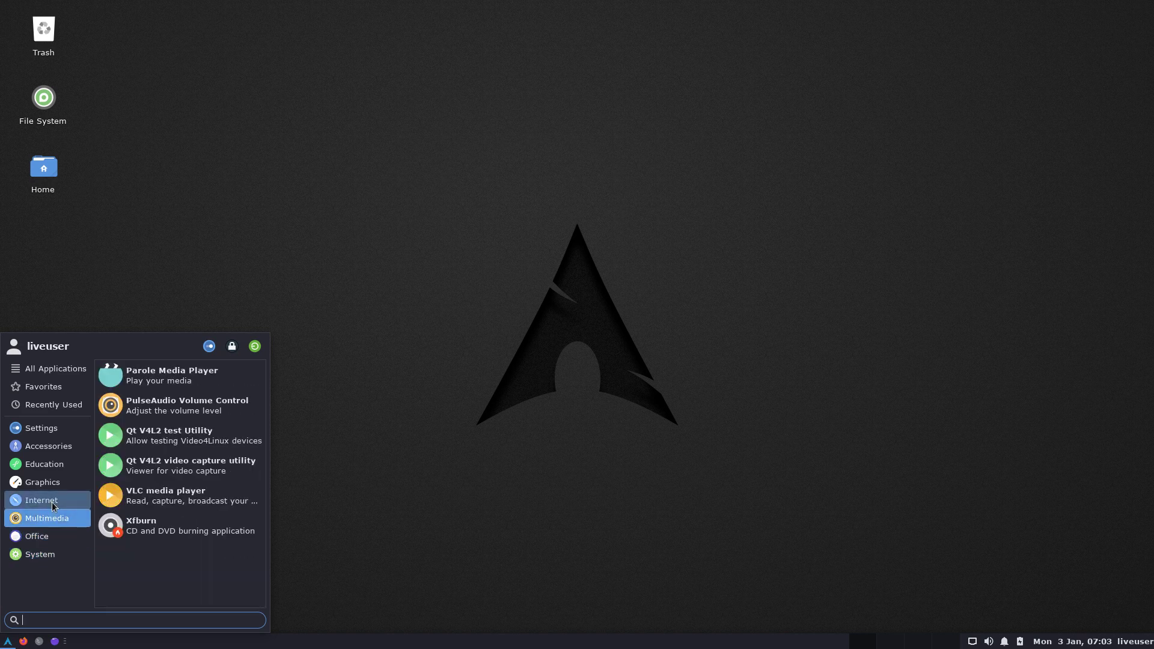
left_click(47, 500)
left_click(53, 482)
left_click(57, 466)
left_click(53, 447)
left_click(46, 429)
left_click(125, 244)
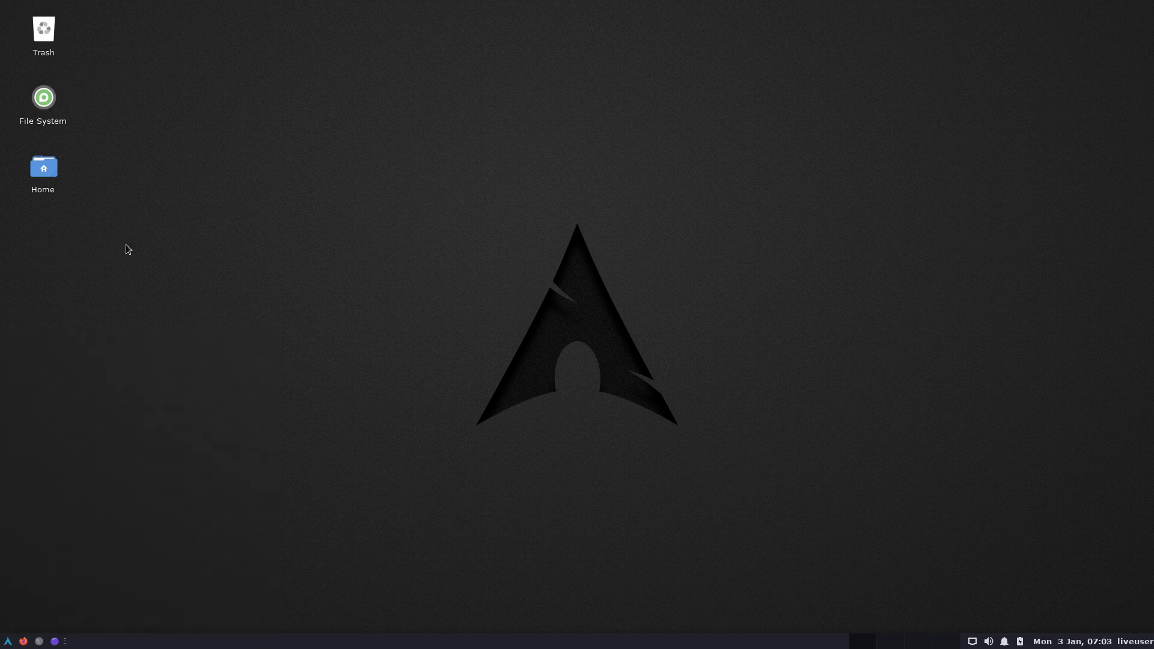
Search the Whisker menu for 'insta' and launch the Arch Linux installer
left_click(7, 642)
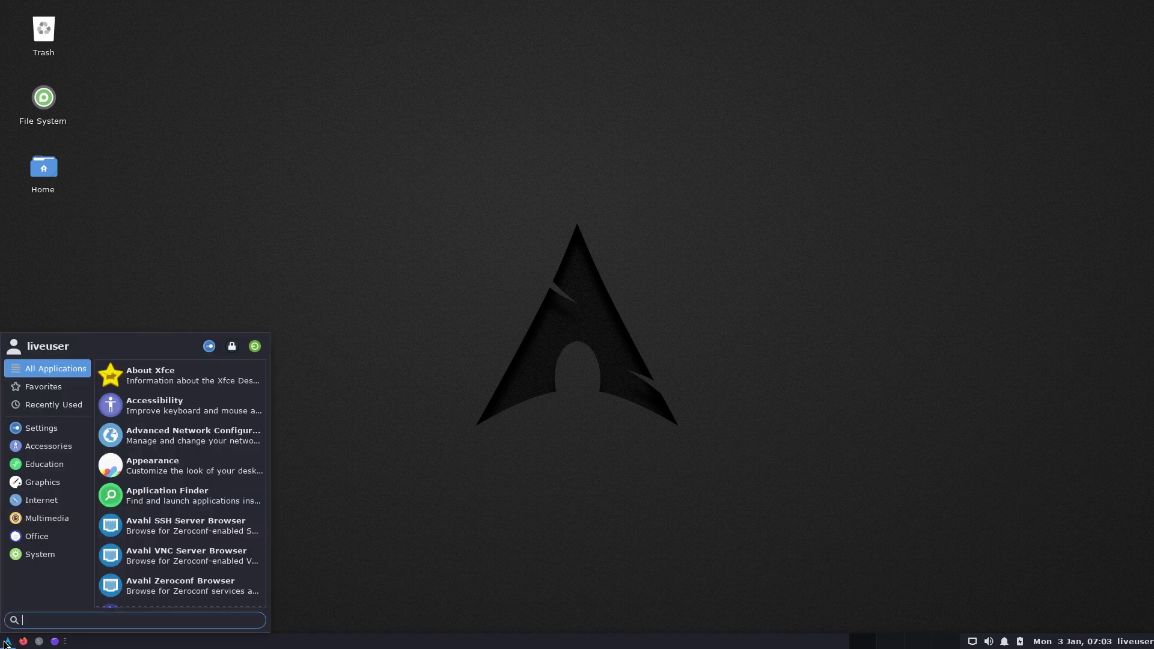
type("instq")
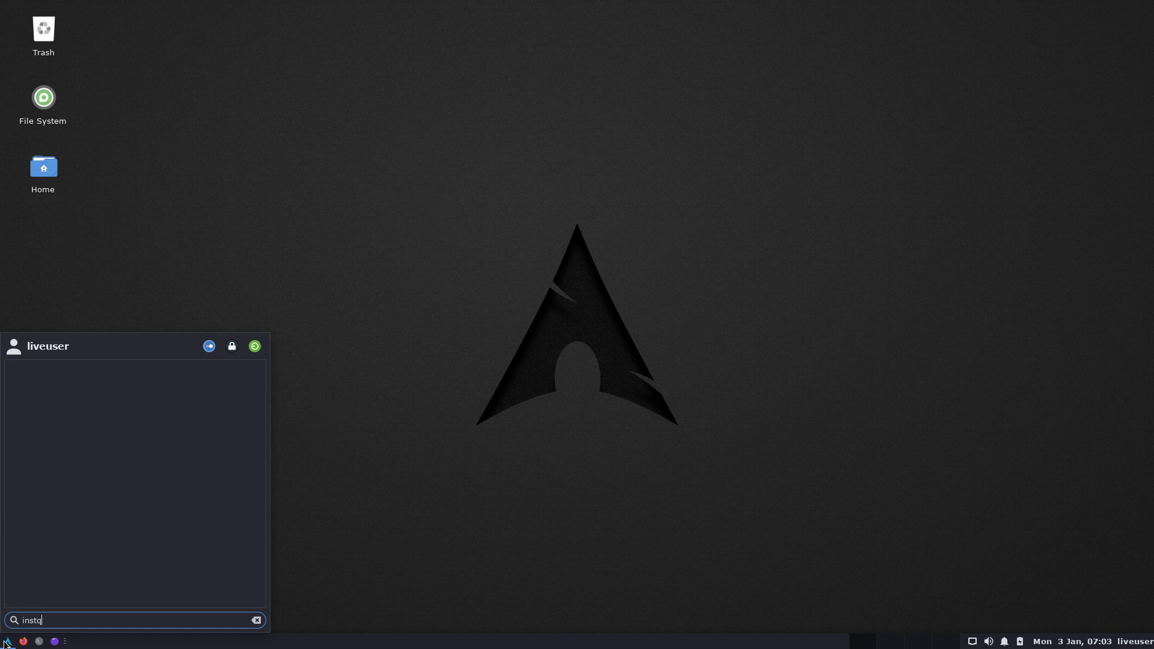
key("BackSpace")
type("a")
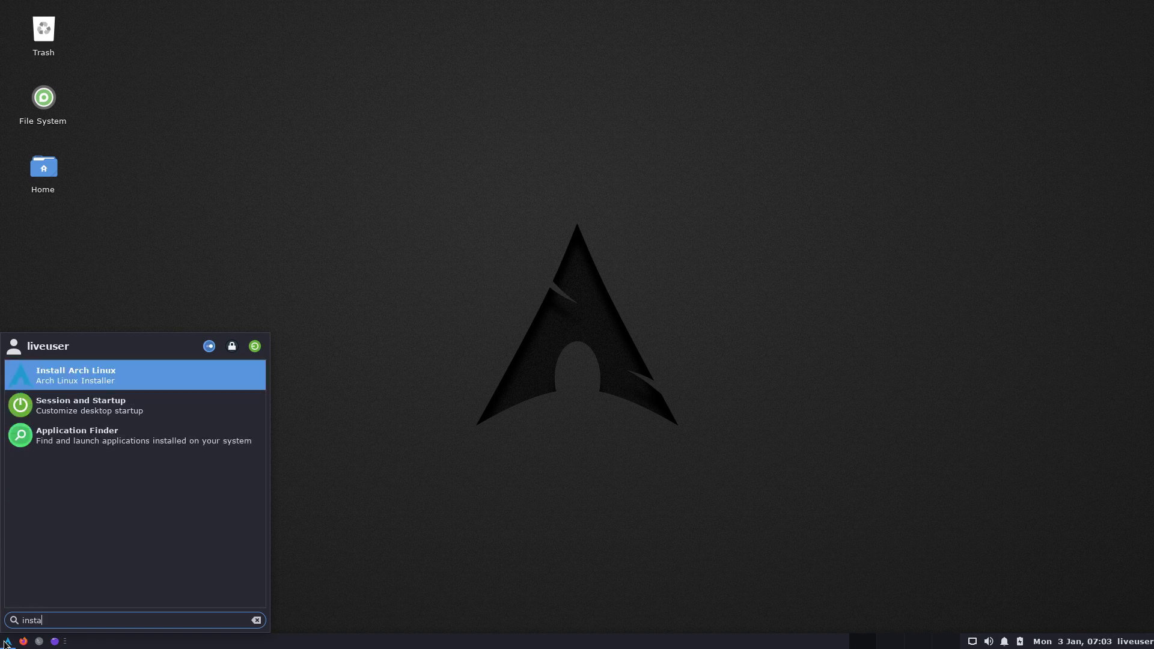
left_click(98, 377)
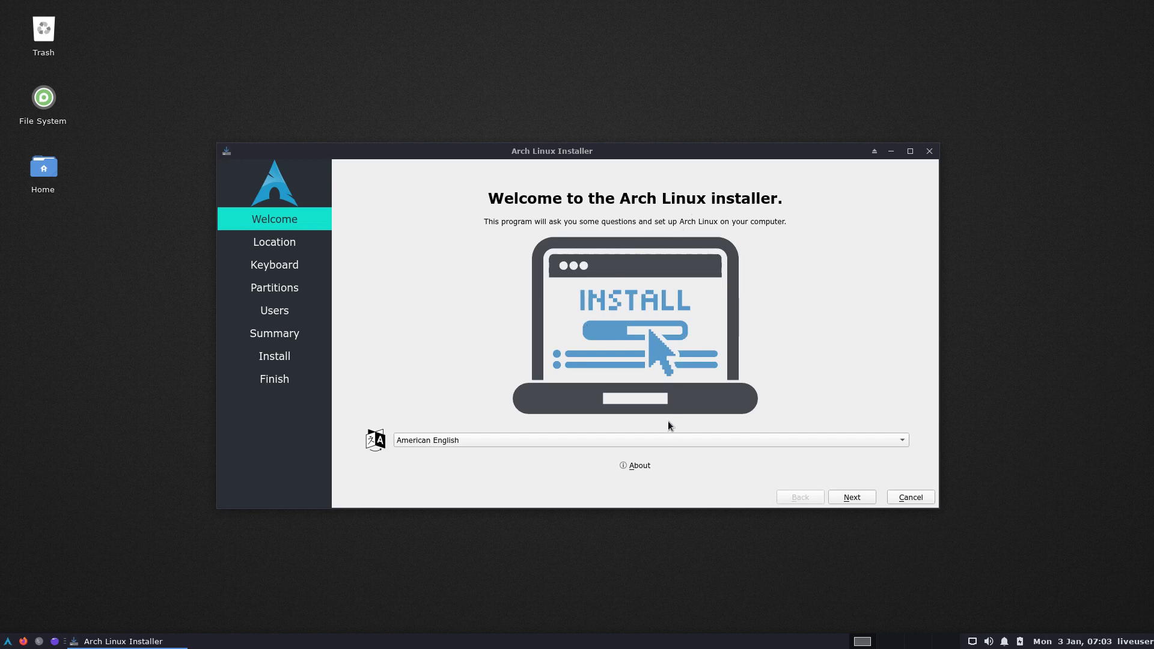
View the installer's About box, then accept Europe/Brussels location and Belgian keyboard
left_click(637, 464)
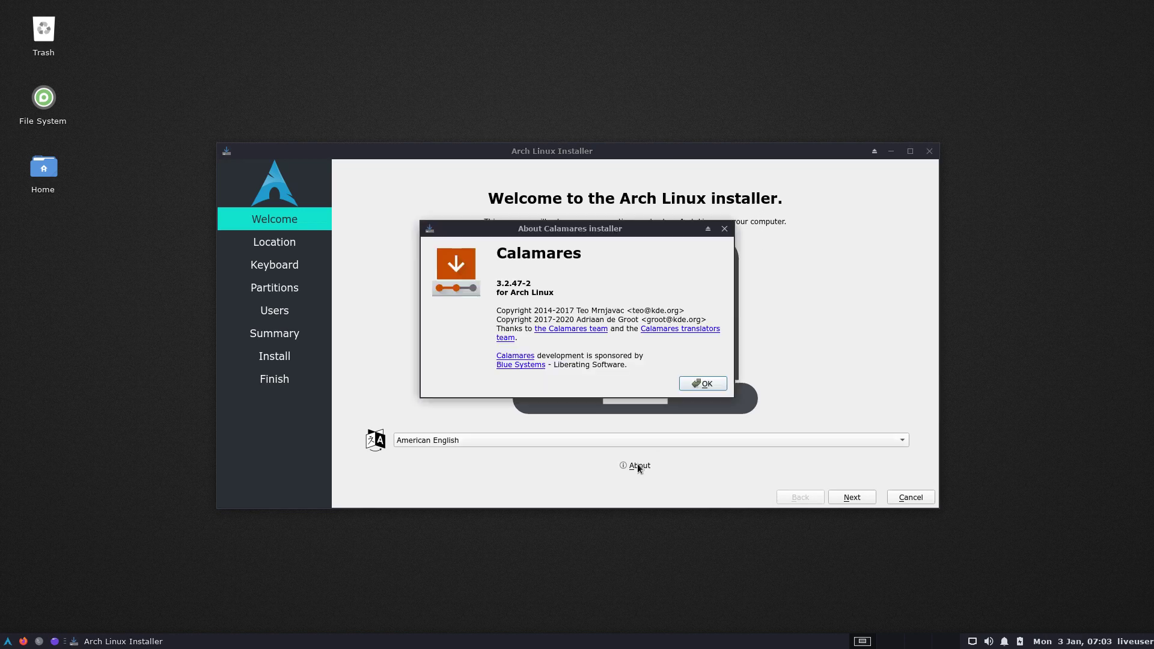
left_click(714, 383)
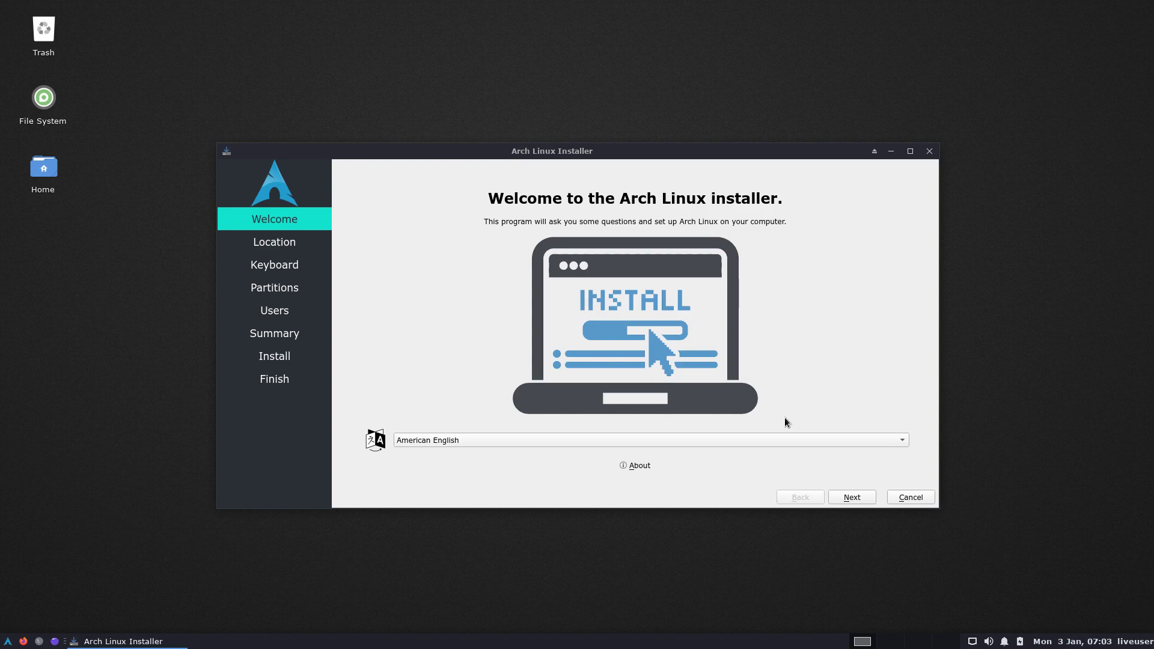
left_click(852, 497)
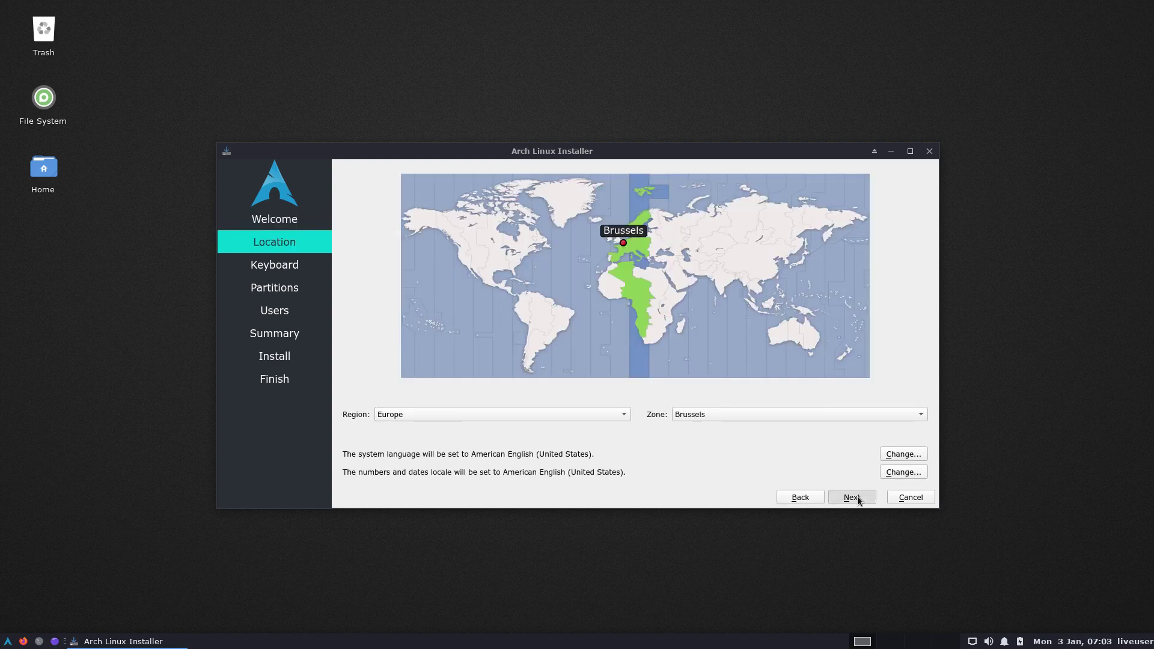
left_click(852, 497)
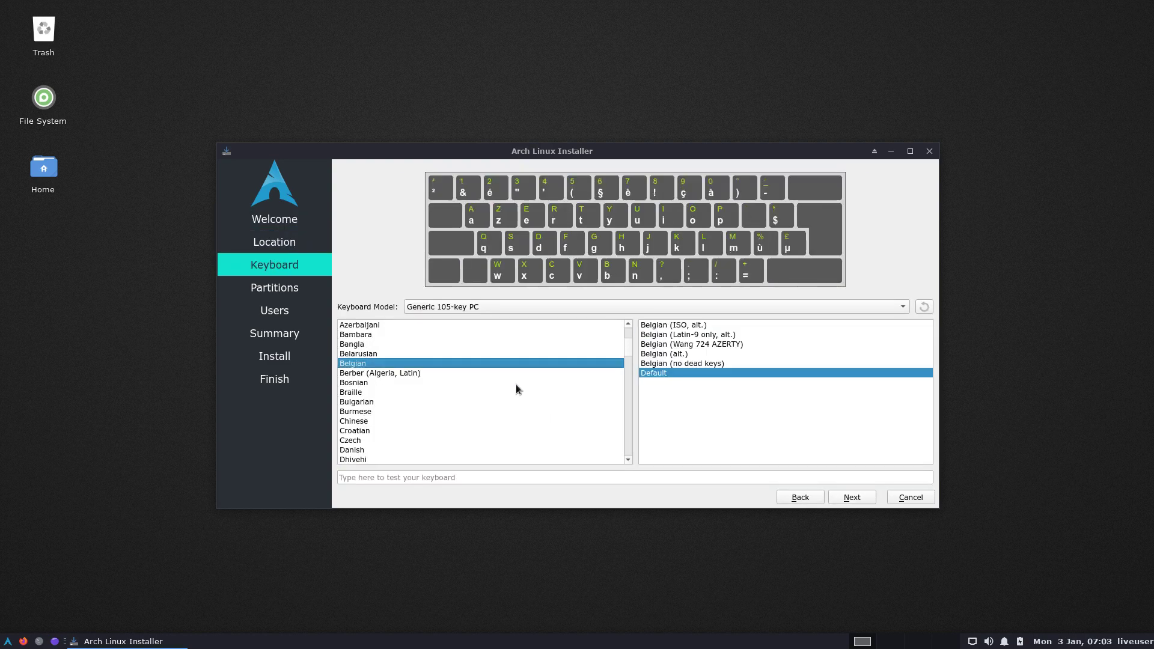
left_click(846, 497)
Choose to erase the whole disk with an ext4 filesystem
left_click(458, 207)
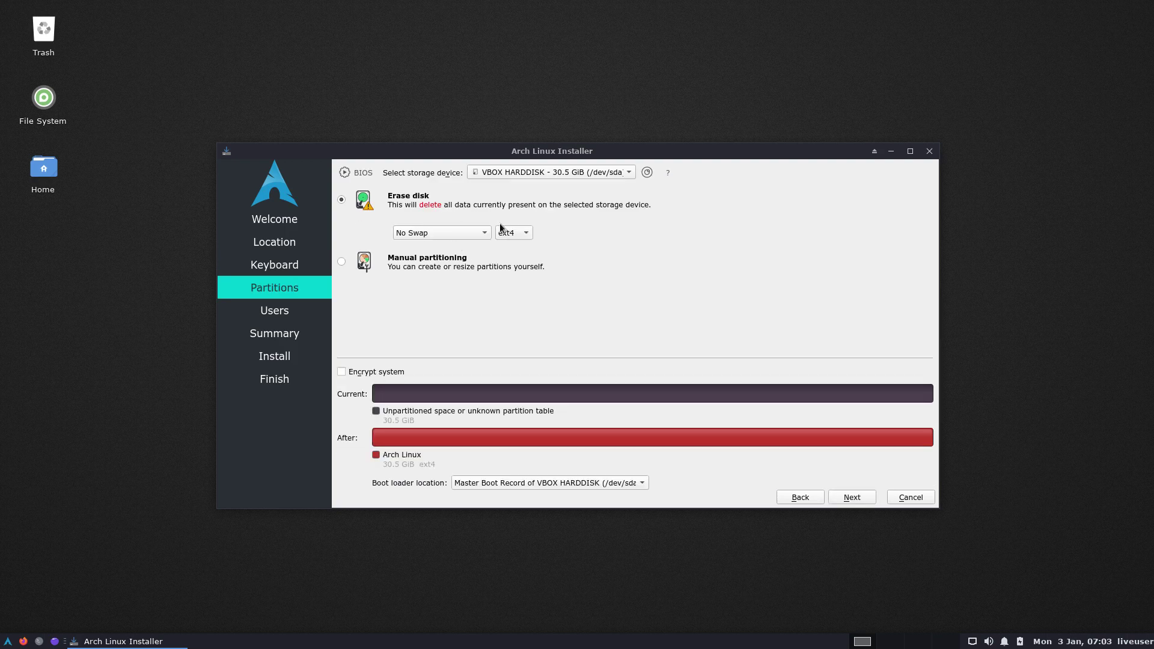
left_click(501, 232)
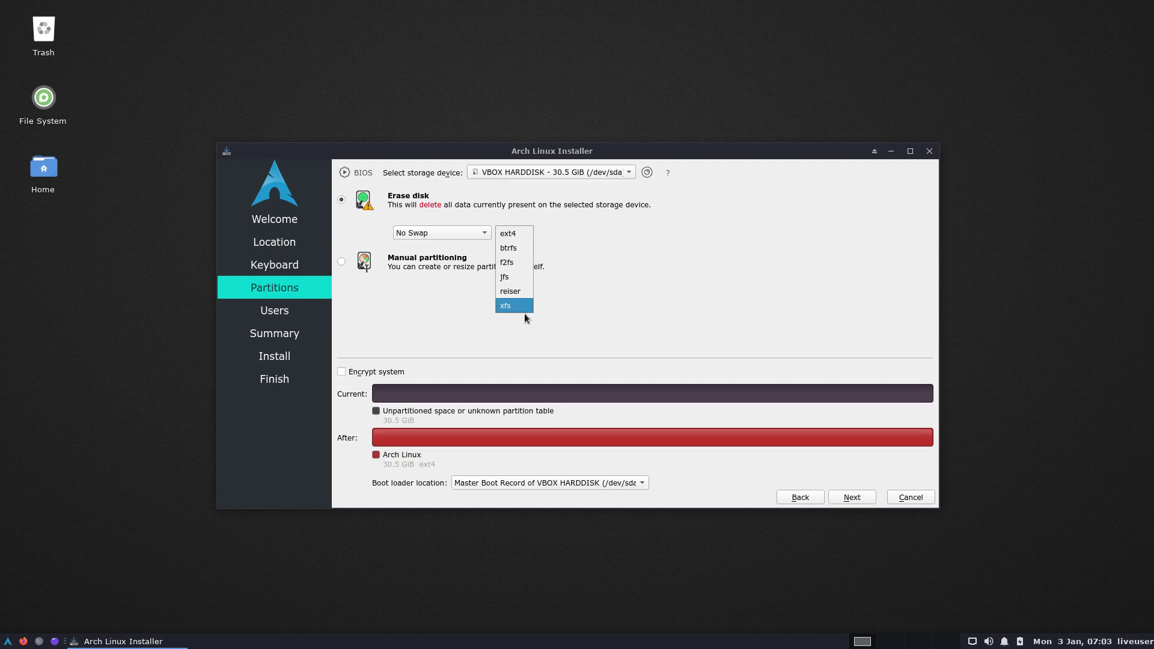
left_click(510, 237)
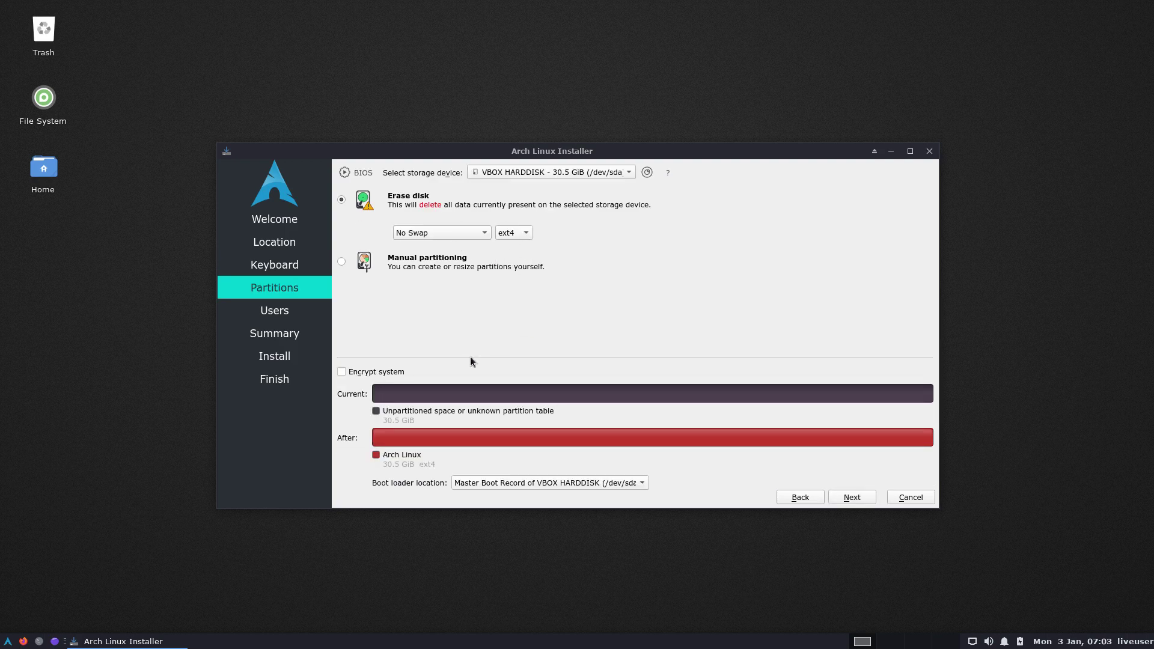
left_click(845, 497)
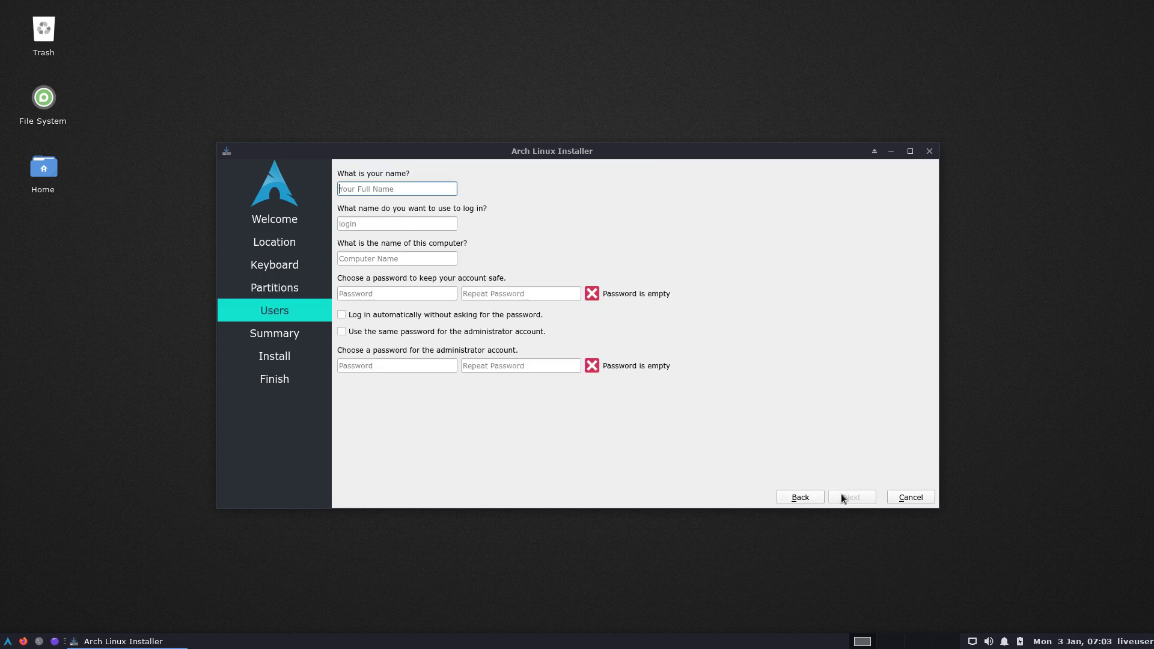
Fill in the user name and password, enable auto-login and reuse the password for administrator
type("erik")
key("Tab")
key("Tab")
key("Tab")
type("••••")
key("Tab")
type("••••")
key("Tab")
key("space")
key("Tab")
key("space")
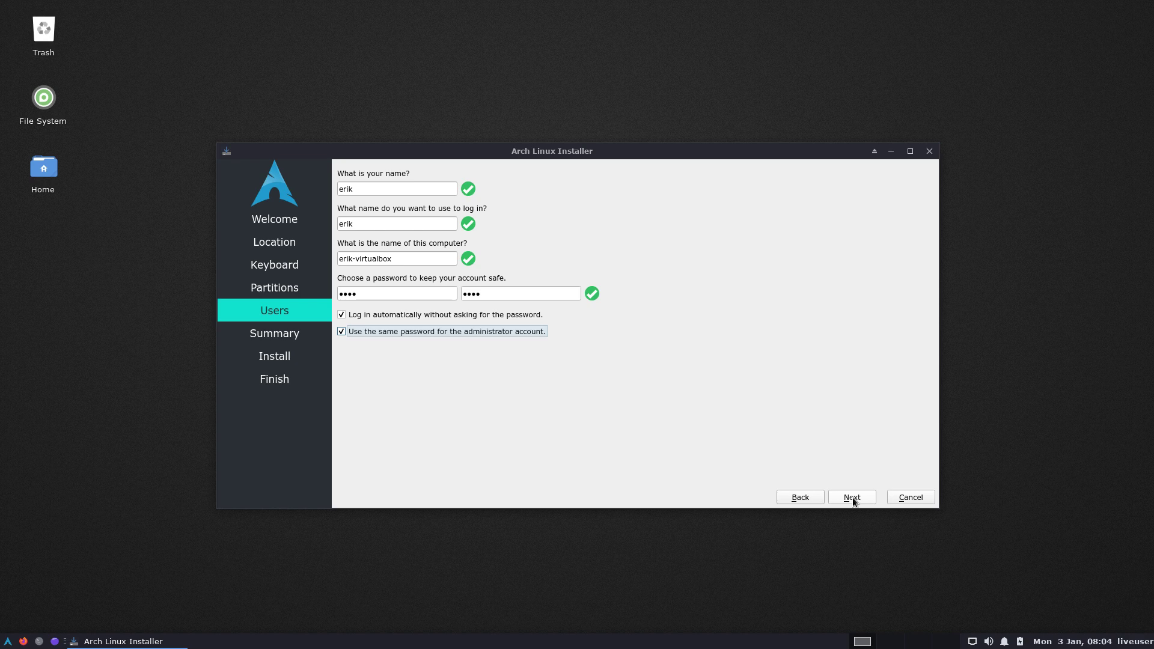
left_click(852, 498)
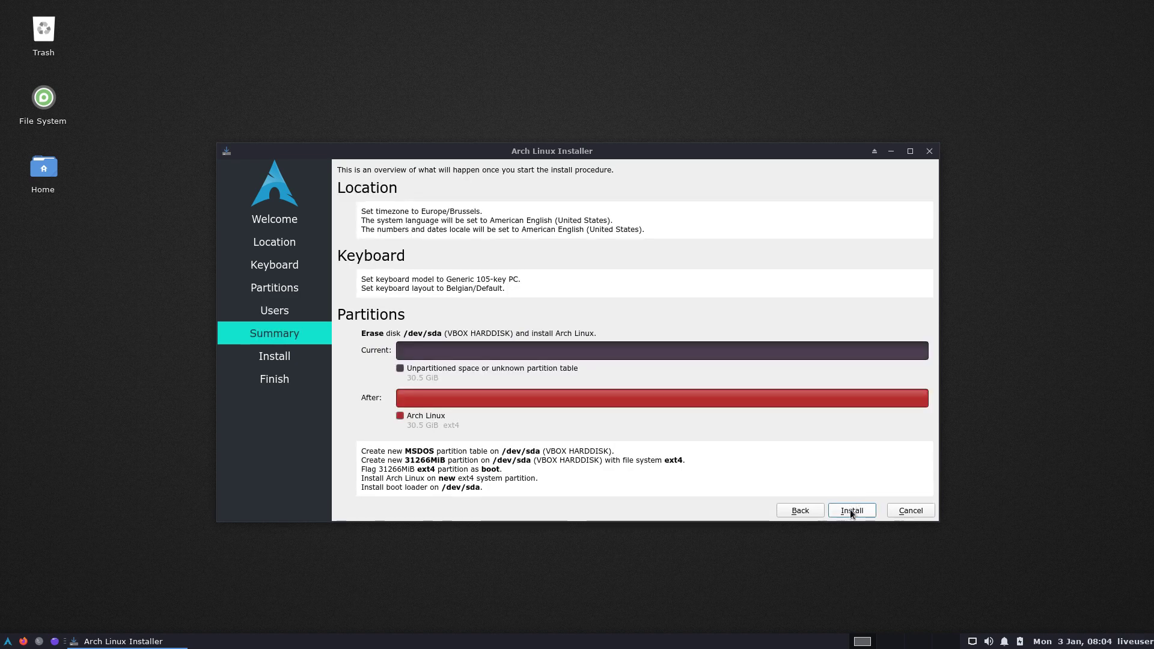
Start the installation and open the Whisker menu while files unpack
left_click(851, 510)
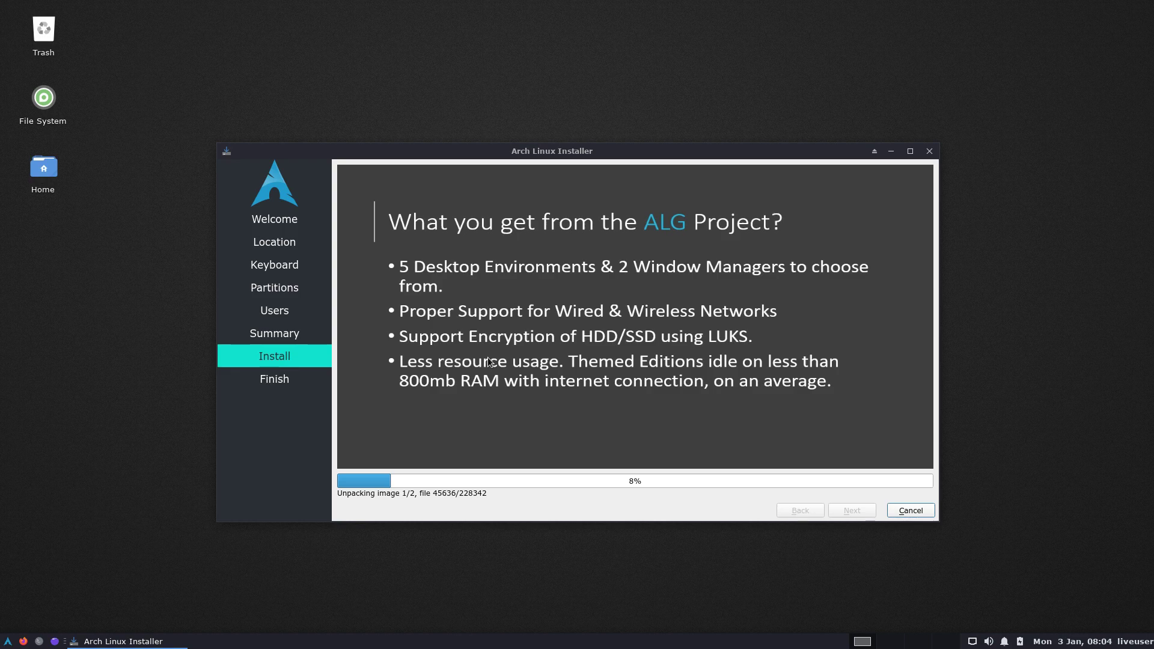
left_click(8, 642)
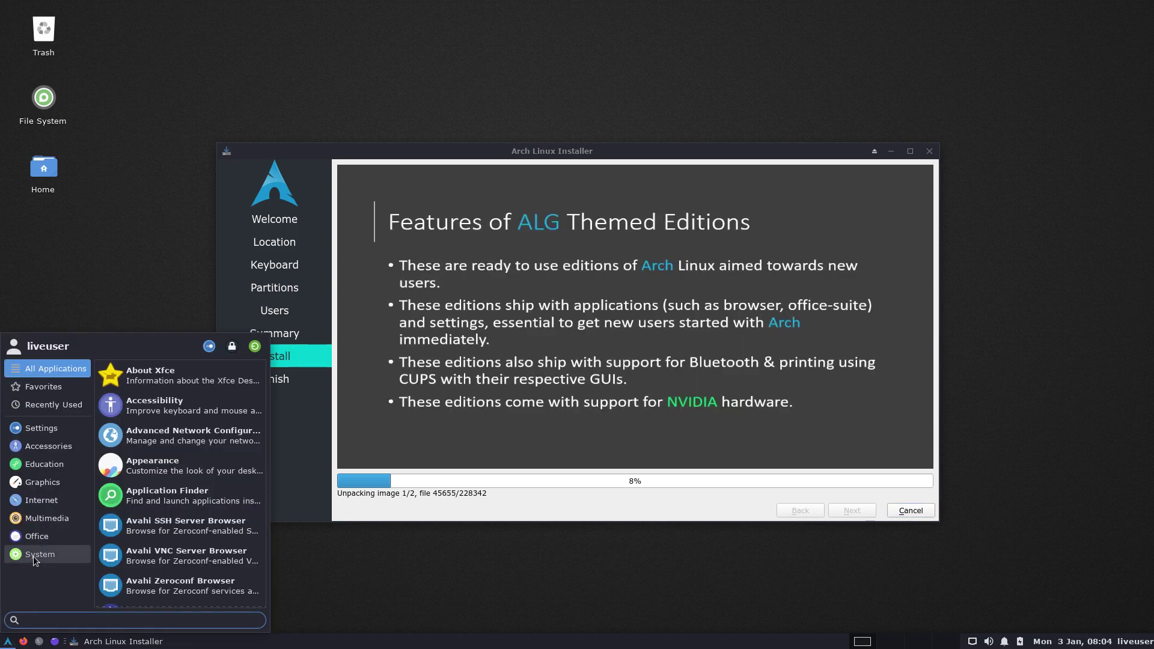
Change the live desktop's icon theme from Tela circle dark to Adwaita in Appearance settings
left_click(41, 428)
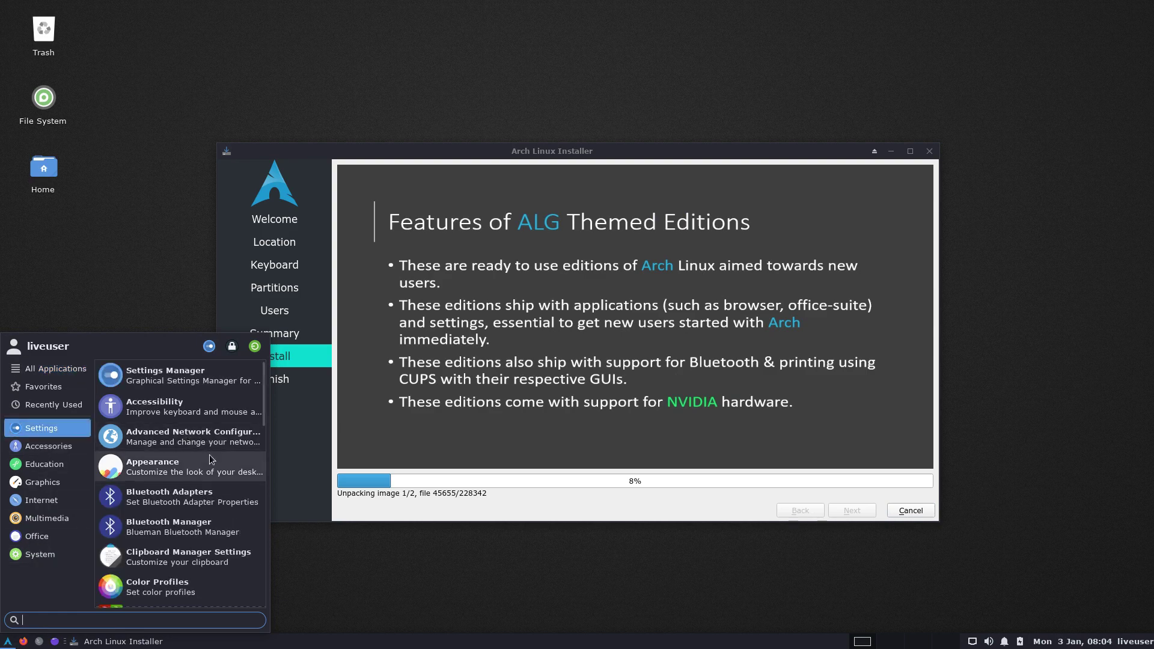
scroll(209, 460, "down", 4)
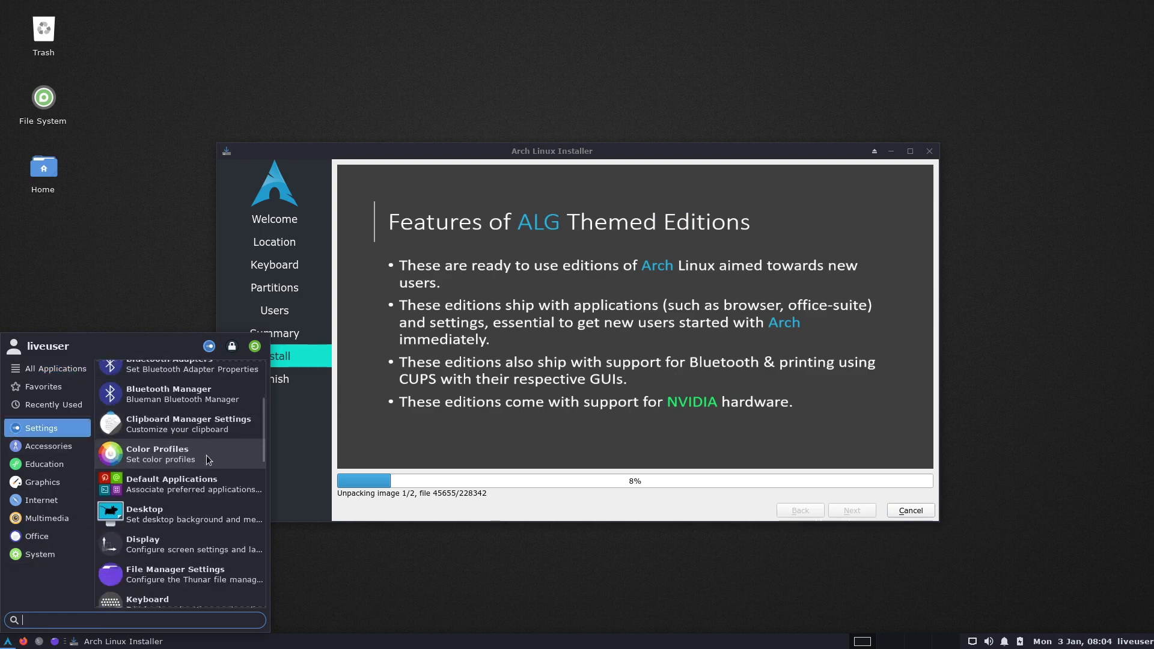
scroll(193, 553, "down", 1)
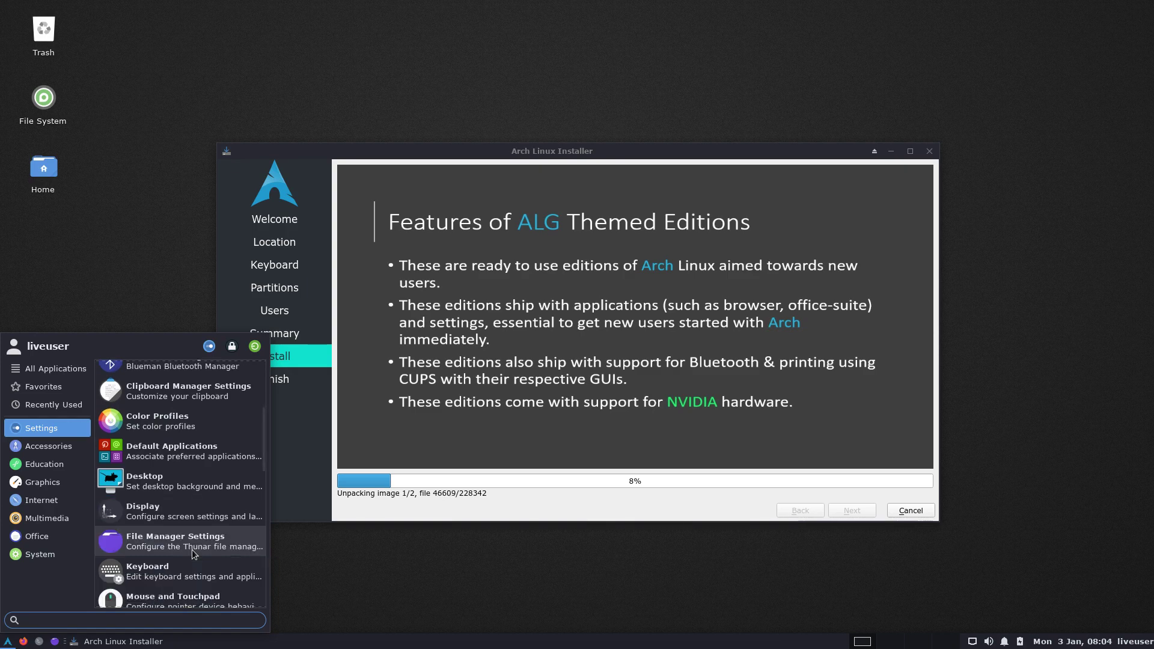
left_click(209, 347)
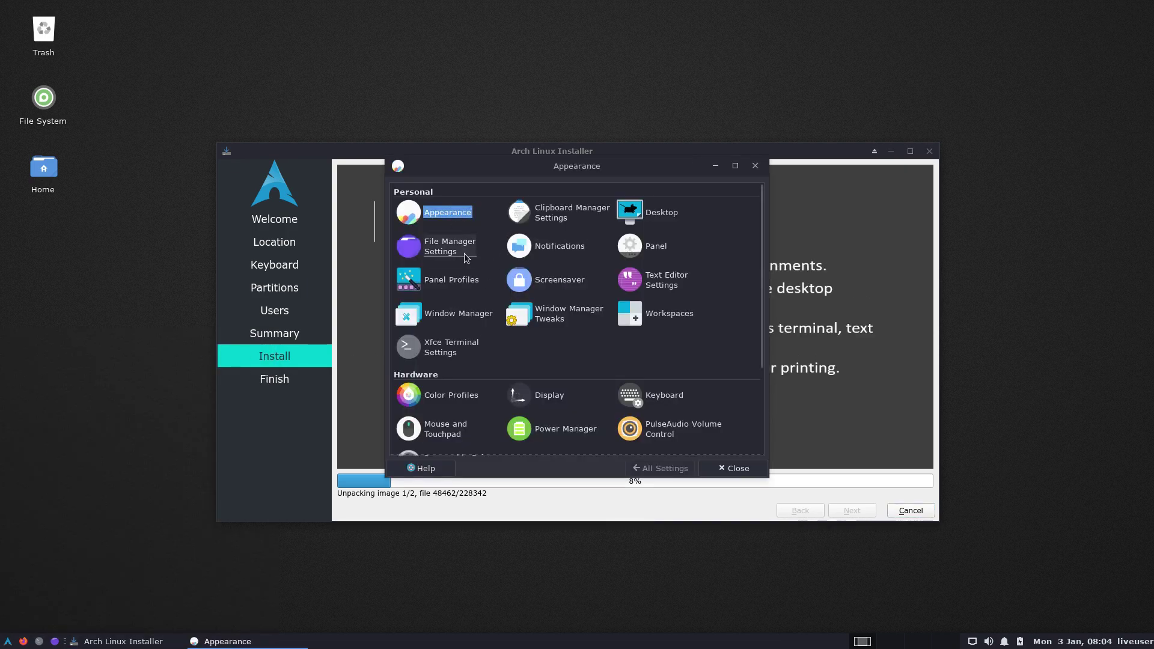
left_click(450, 225)
left_click(453, 191)
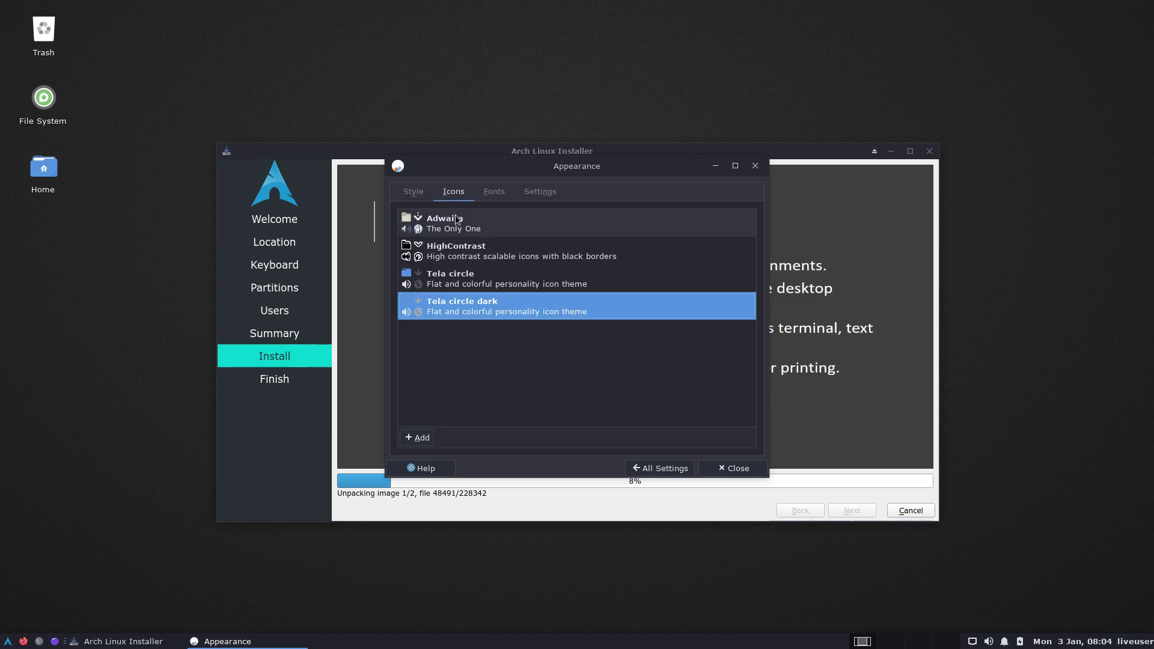
left_click(455, 219)
left_click(754, 167)
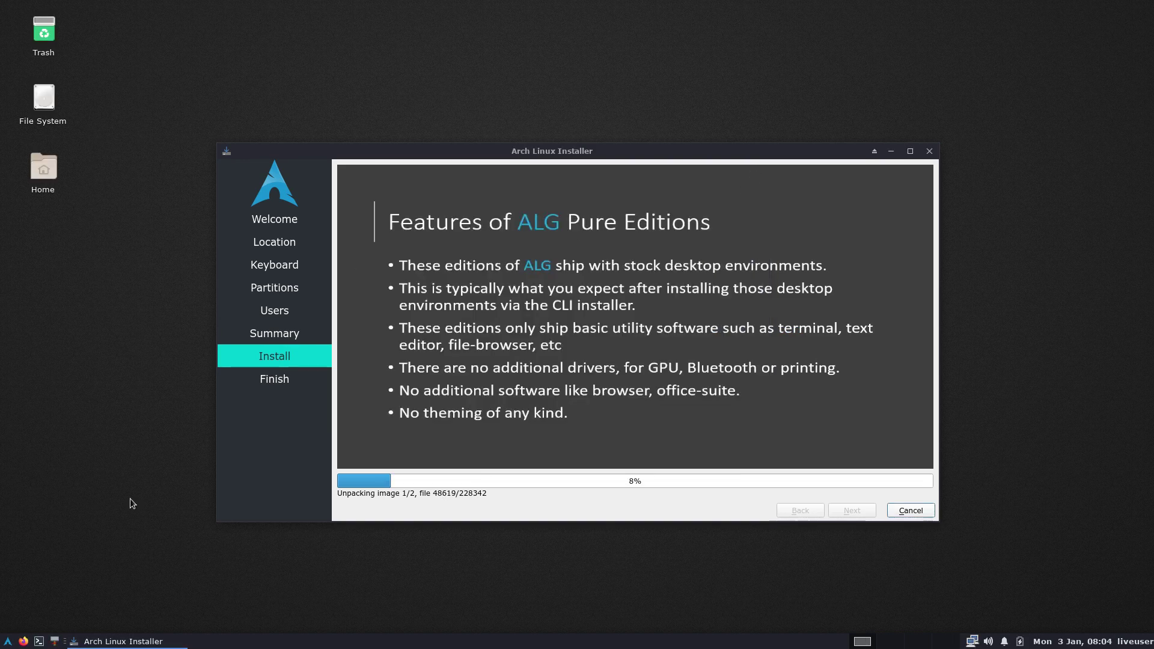
Open the liveuser home folder and restore the file manager to a smaller window
double_click(51, 175)
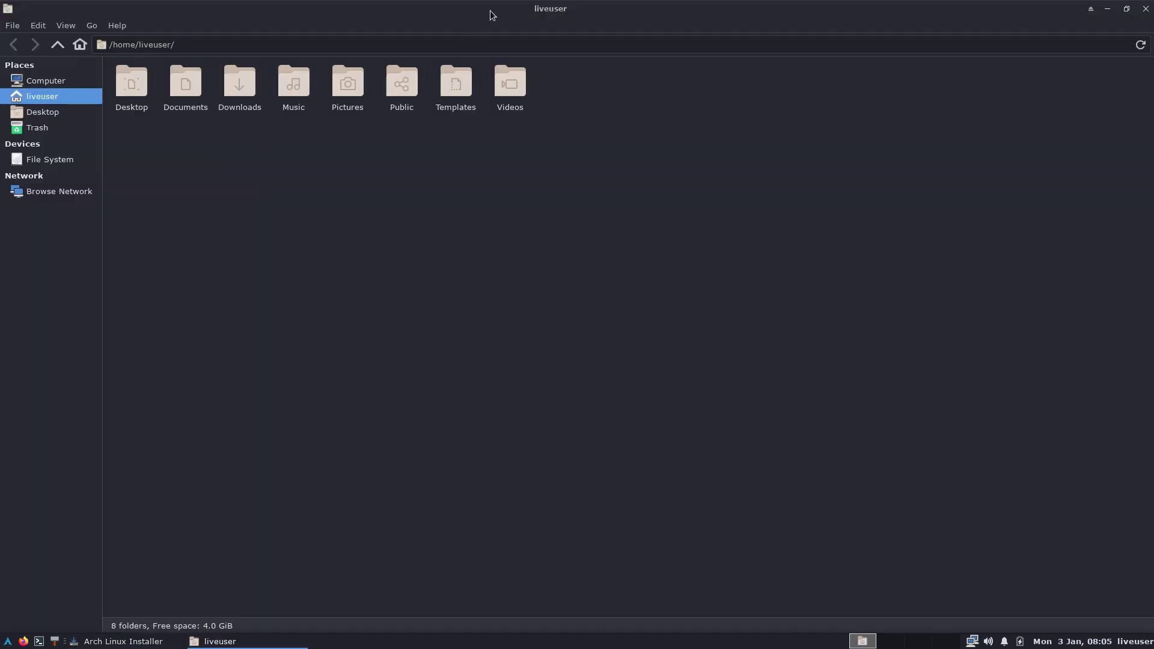
double_click(489, 9)
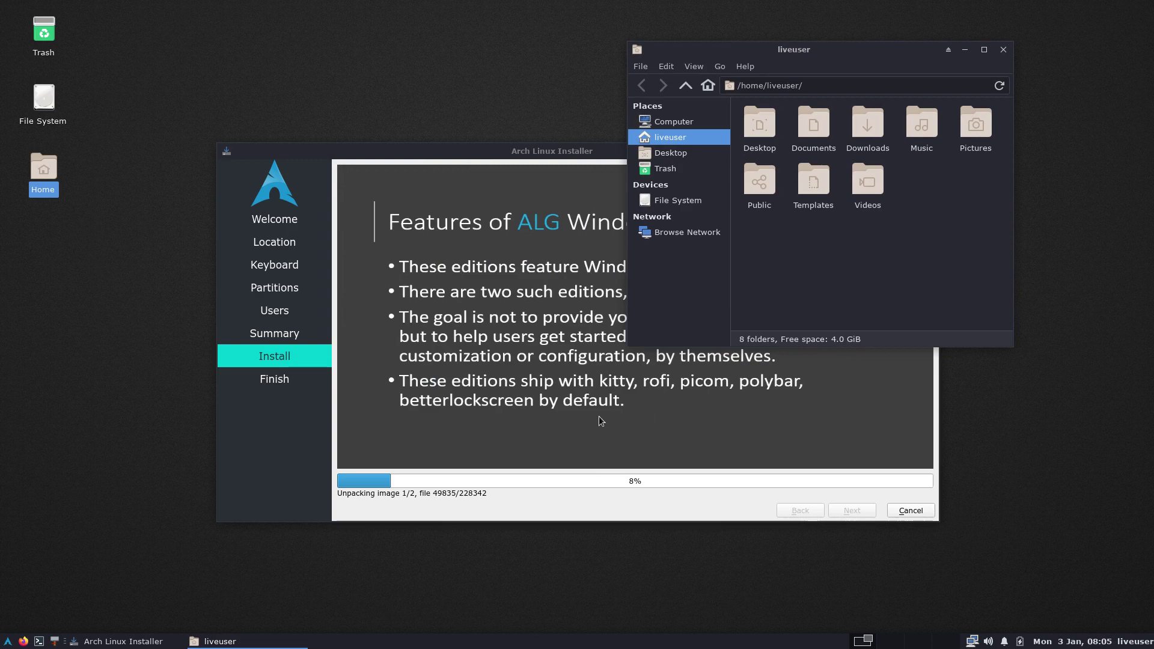
left_click(538, 415)
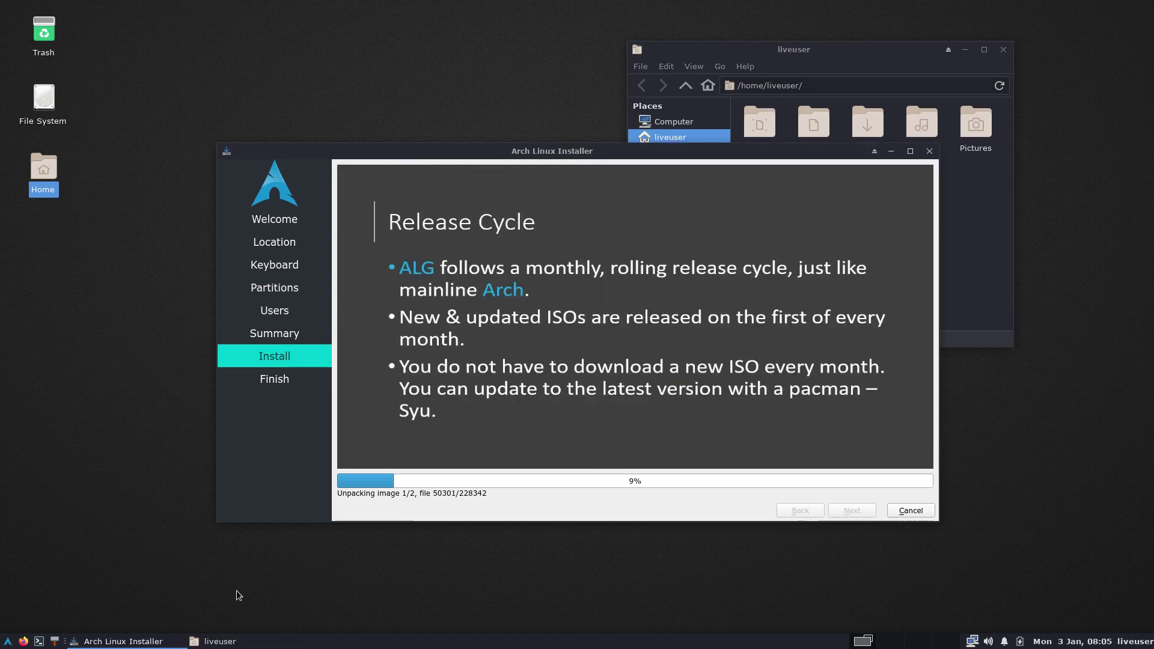
Browse the Settings and Accessories categories in the Whisker menu
left_click(8, 642)
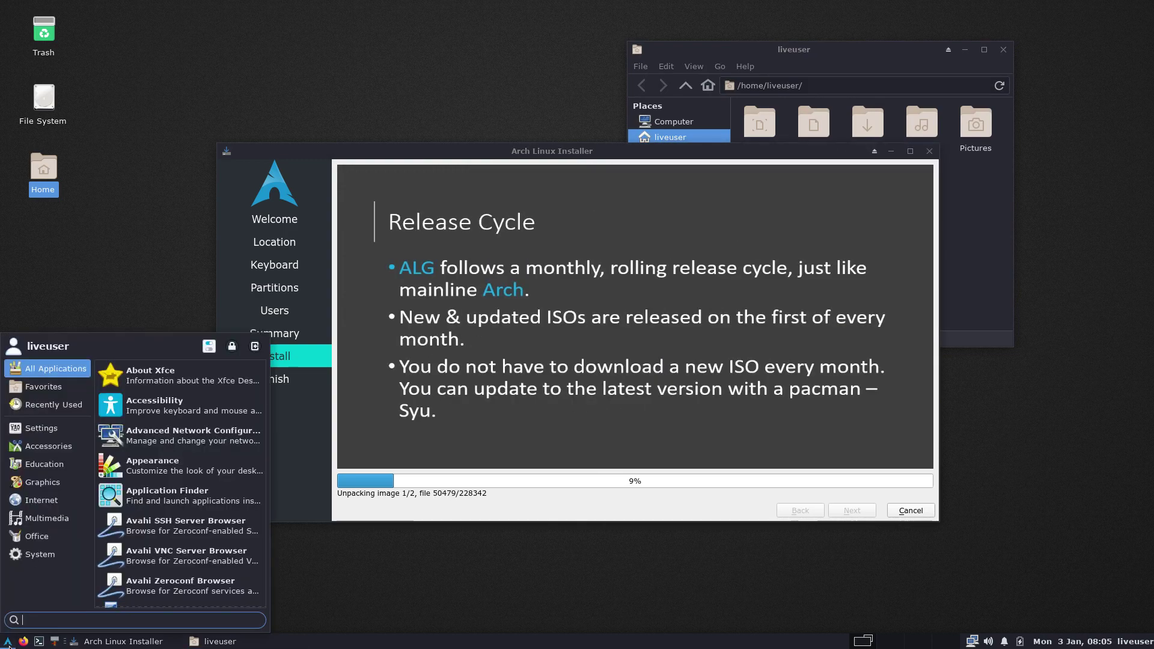
left_click(49, 432)
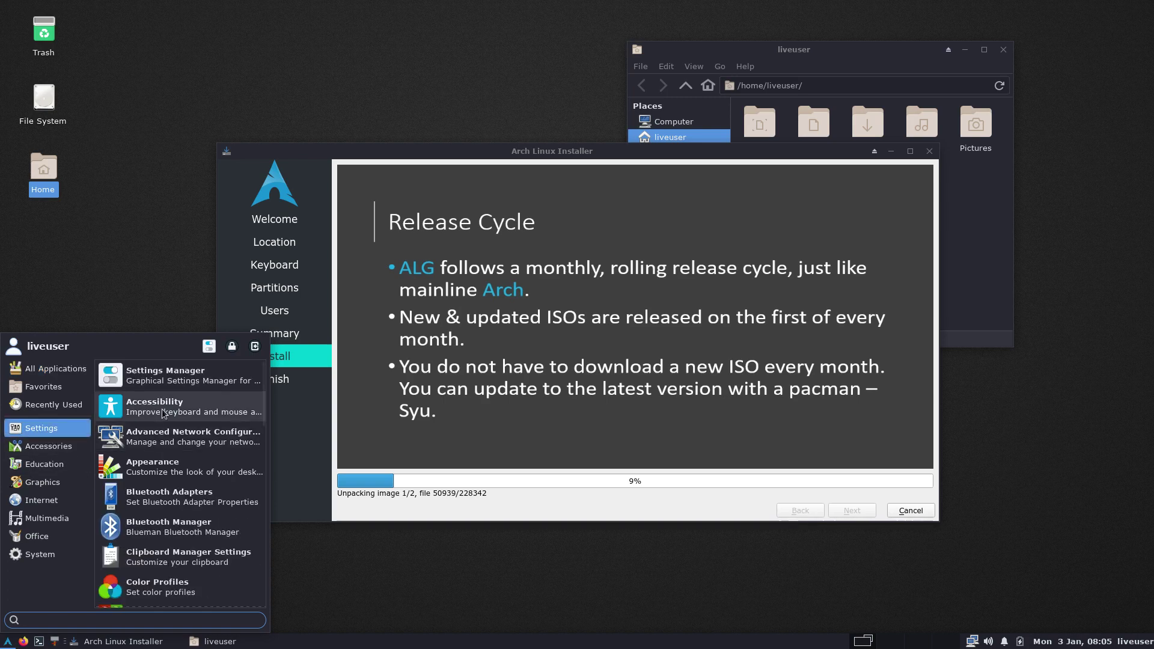
scroll(204, 511, "down", 5)
scroll(203, 515, "down", 5)
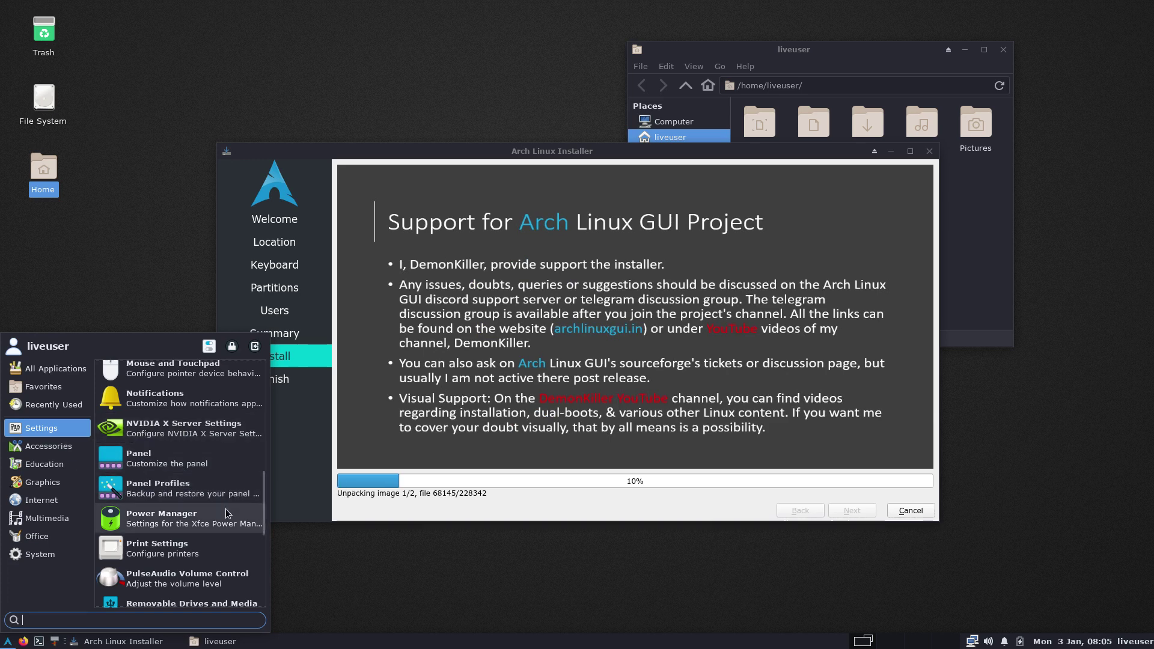
scroll(227, 519, "down", 5)
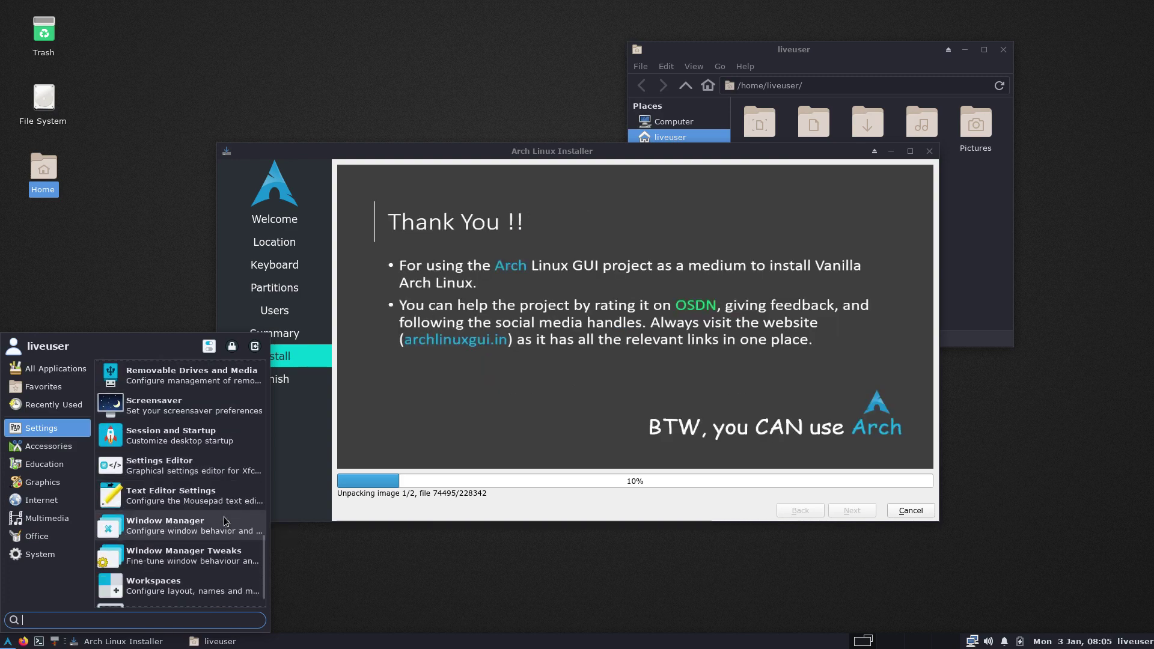
scroll(227, 521, "down", 1)
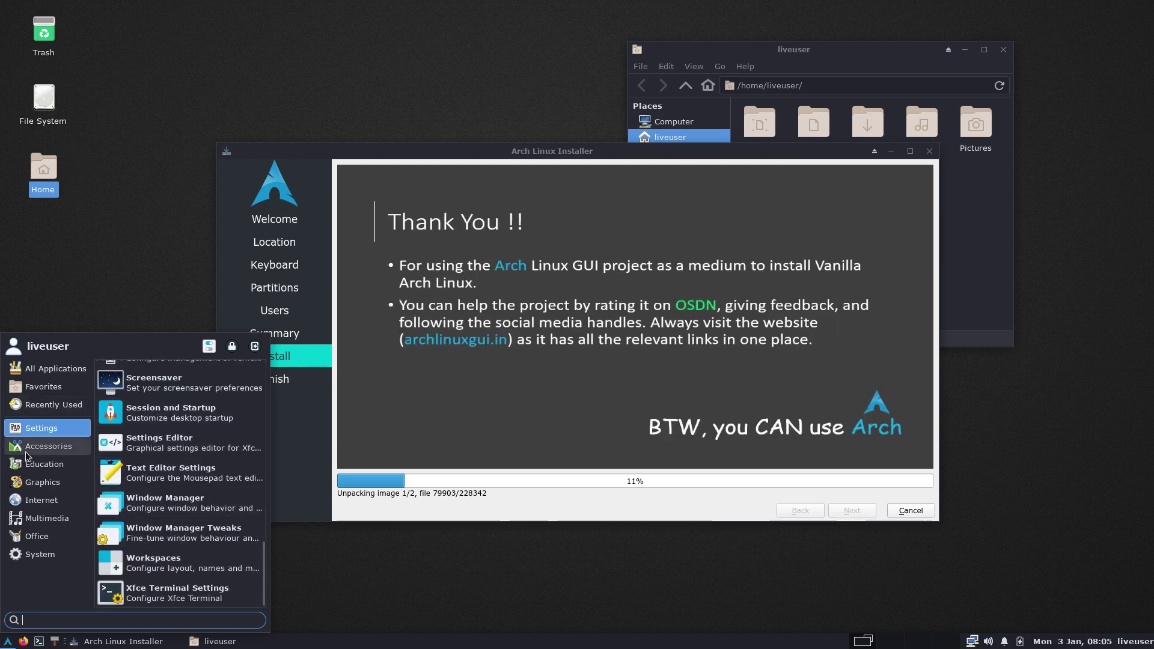
left_click(48, 446)
scroll(201, 443, "down", 4)
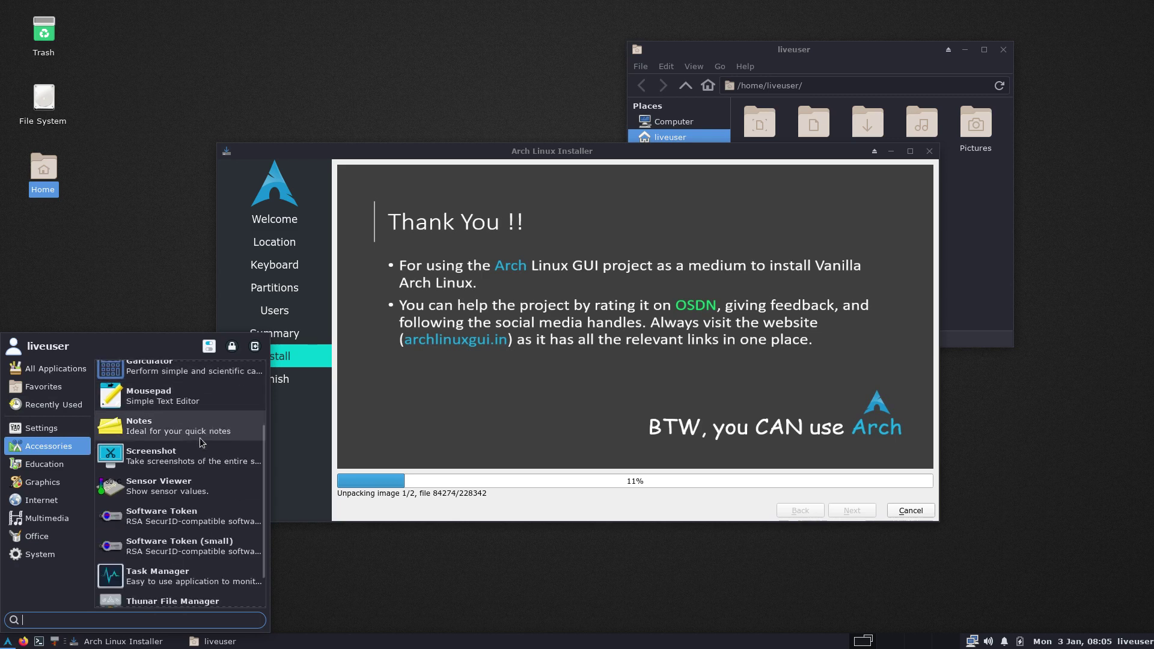
scroll(201, 443, "up", 1)
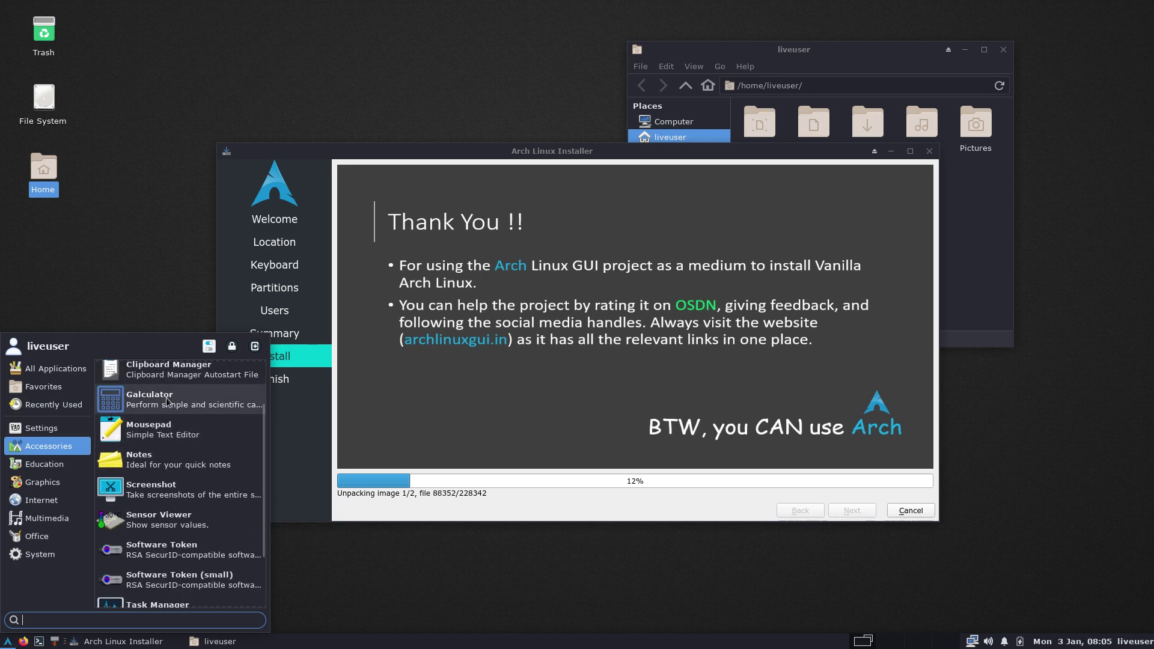
scroll(180, 493, "down", 2)
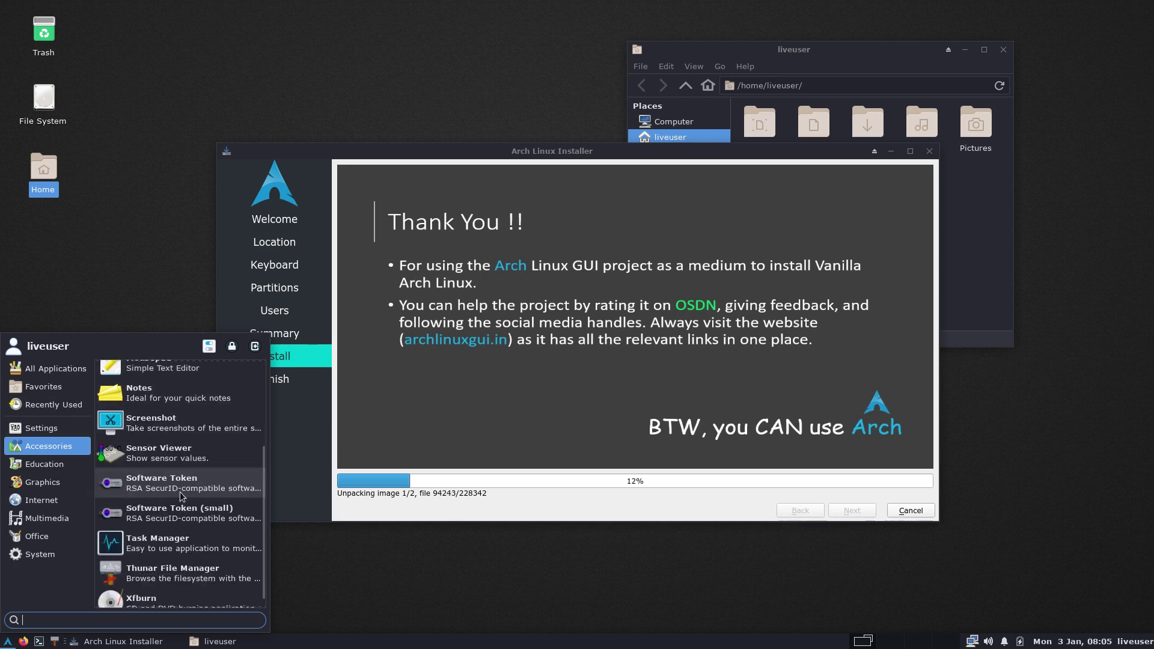
scroll(182, 496, "down", 1)
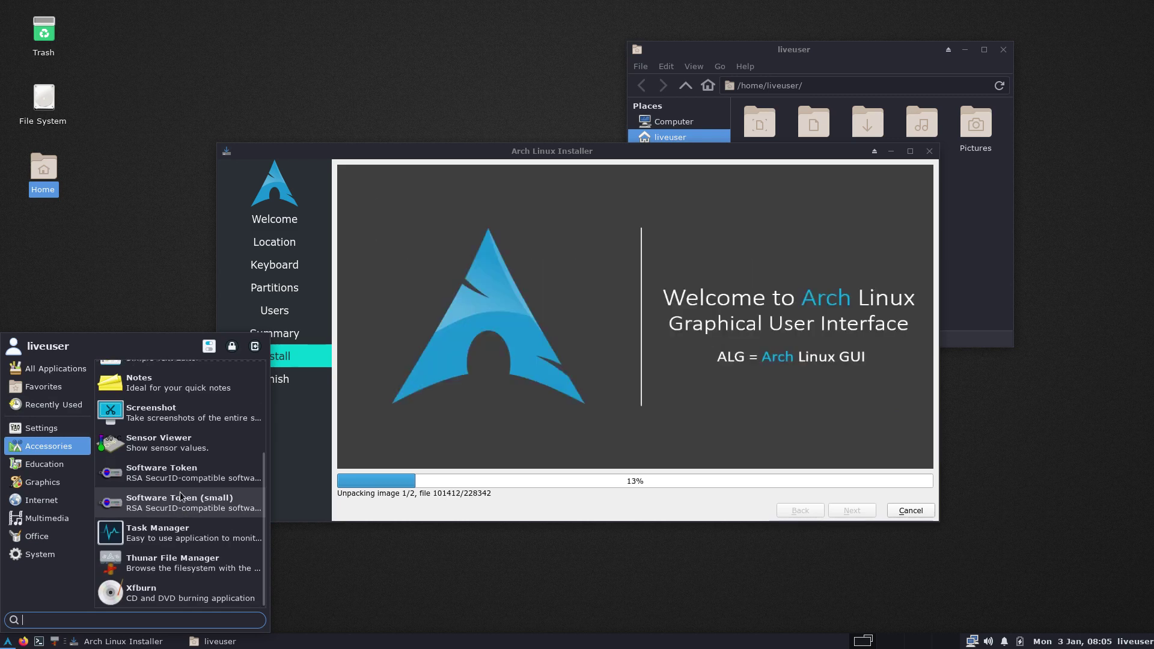
View the Education, Graphics, Internet, Multimedia, Office and System categories, then reopen the menu
left_click(52, 464)
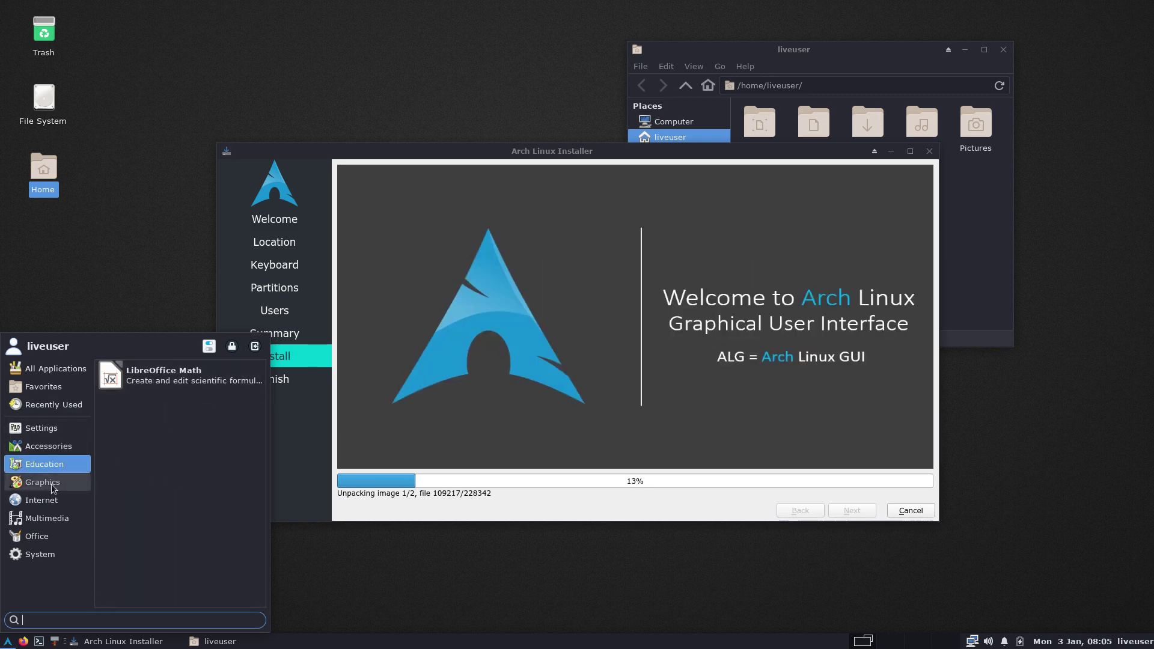
left_click(51, 488)
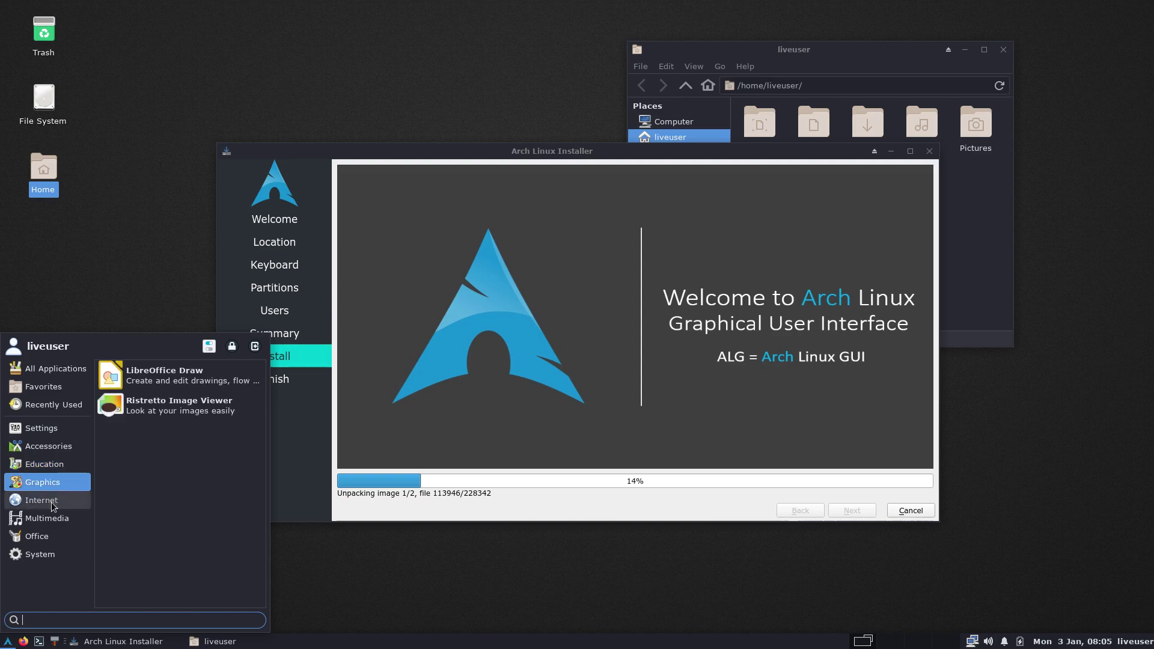
left_click(54, 504)
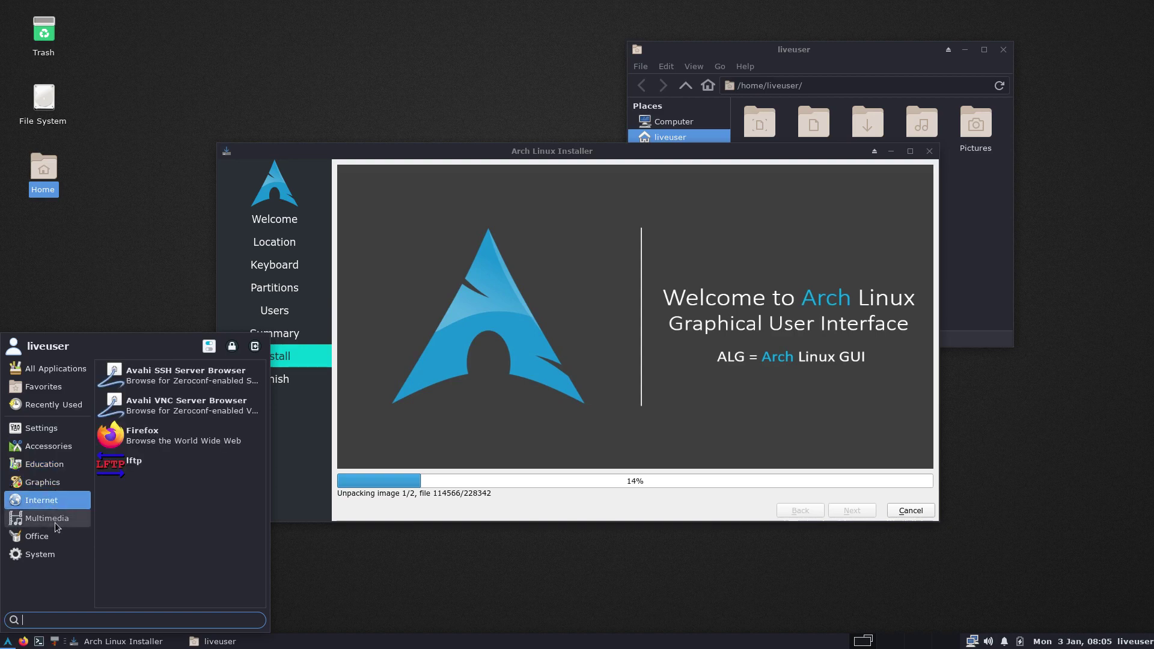
left_click(55, 522)
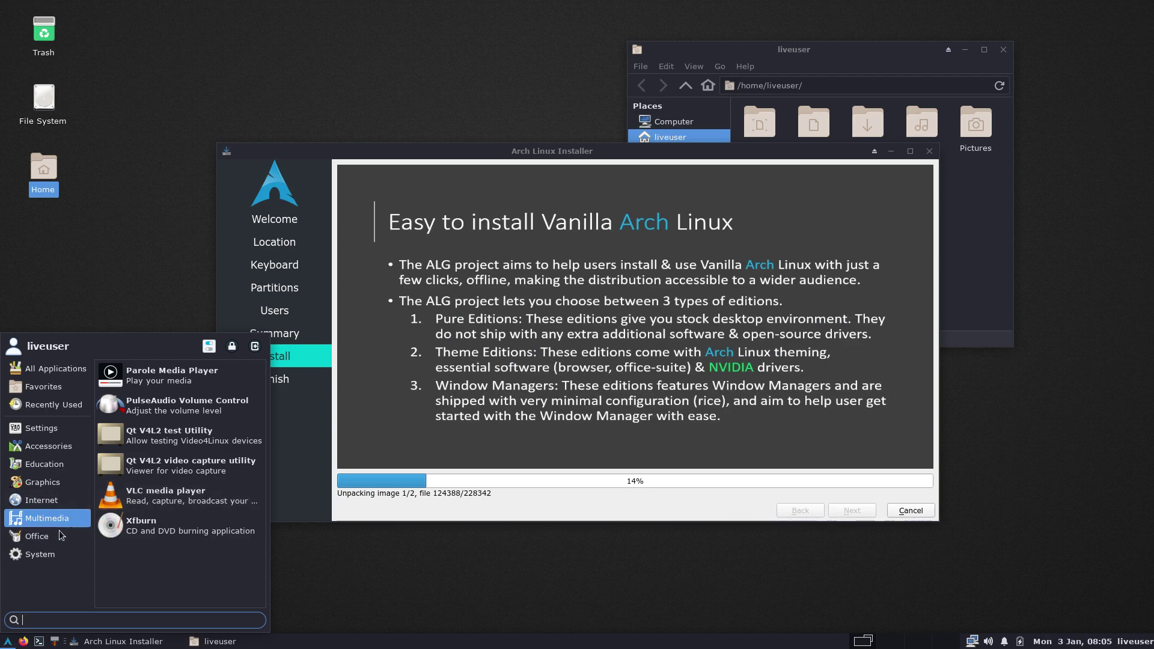
left_click(53, 544)
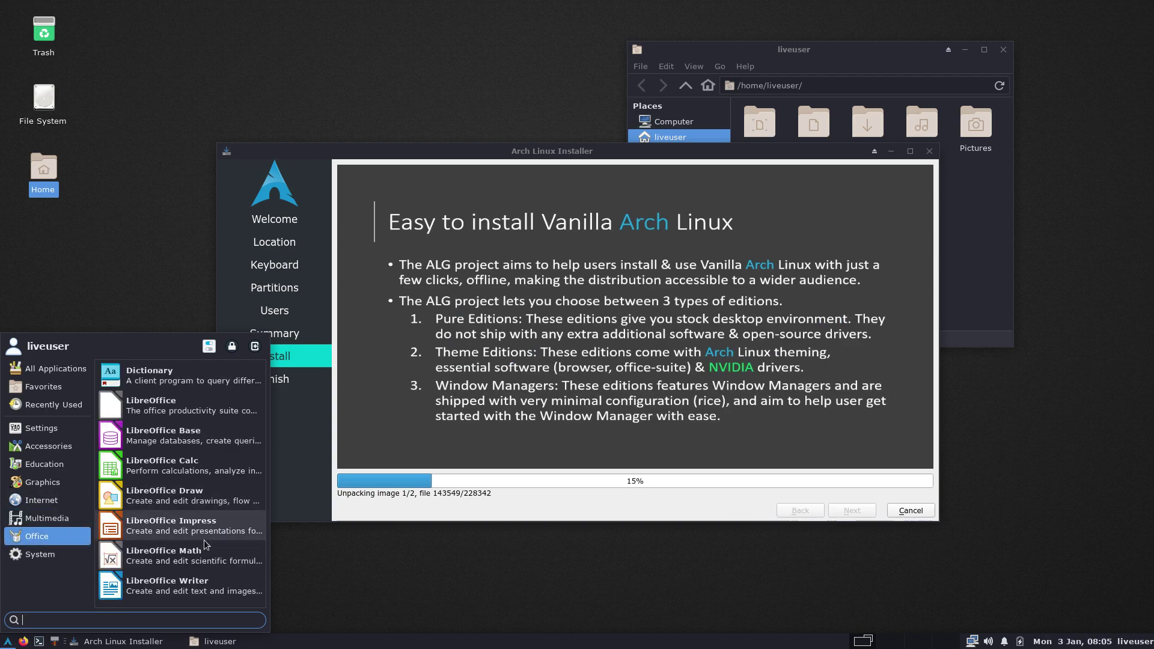
left_click(39, 557)
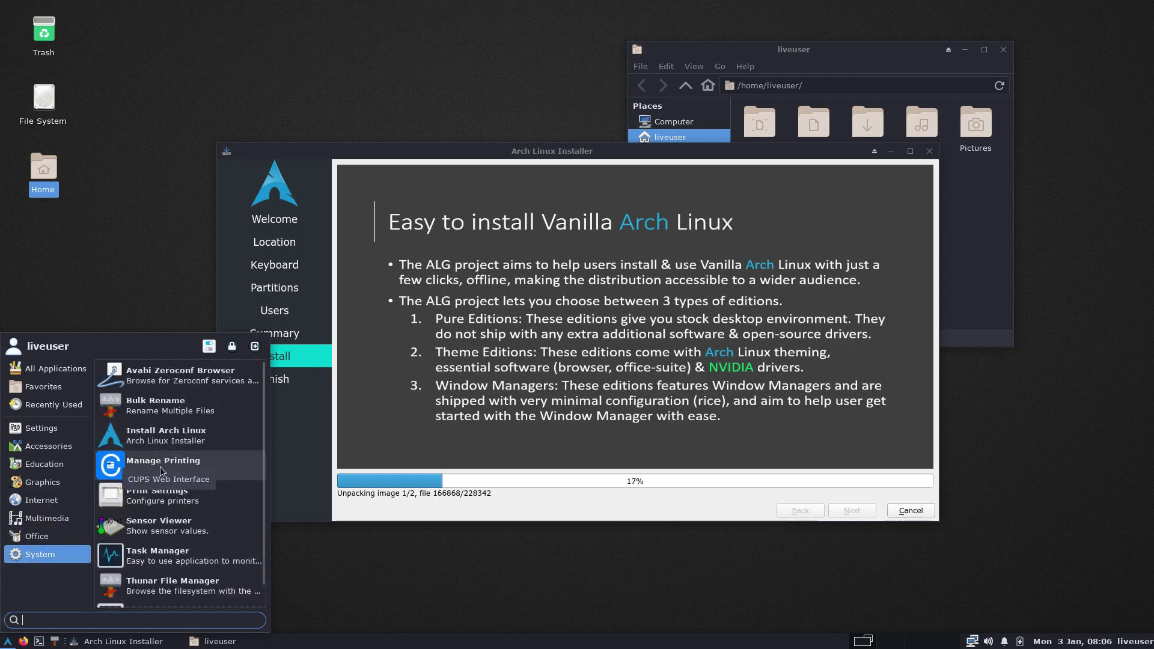
left_click(240, 464)
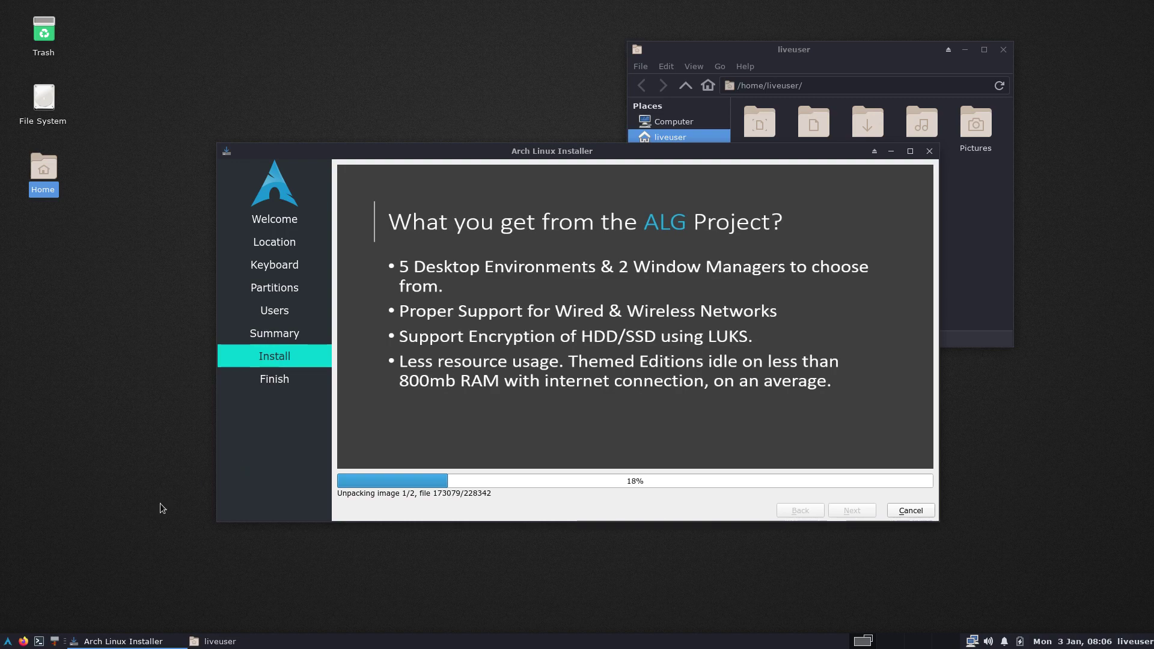
left_click(8, 642)
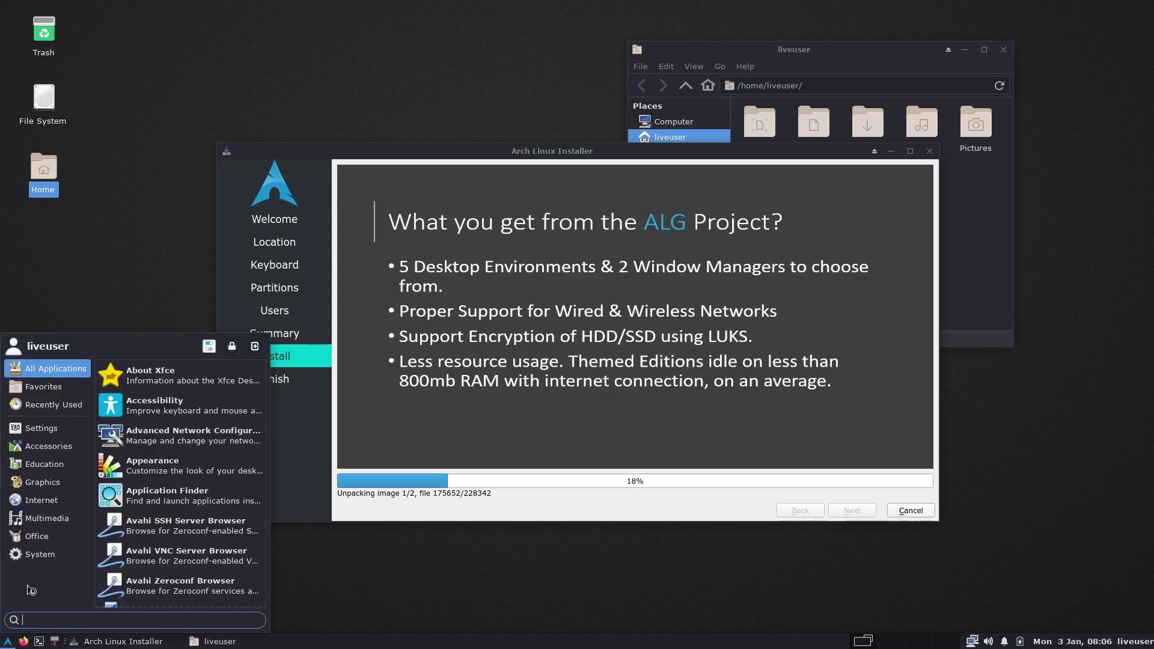
Open and close the CUPS printer page and Firefox, then list the System apps
left_click(96, 556)
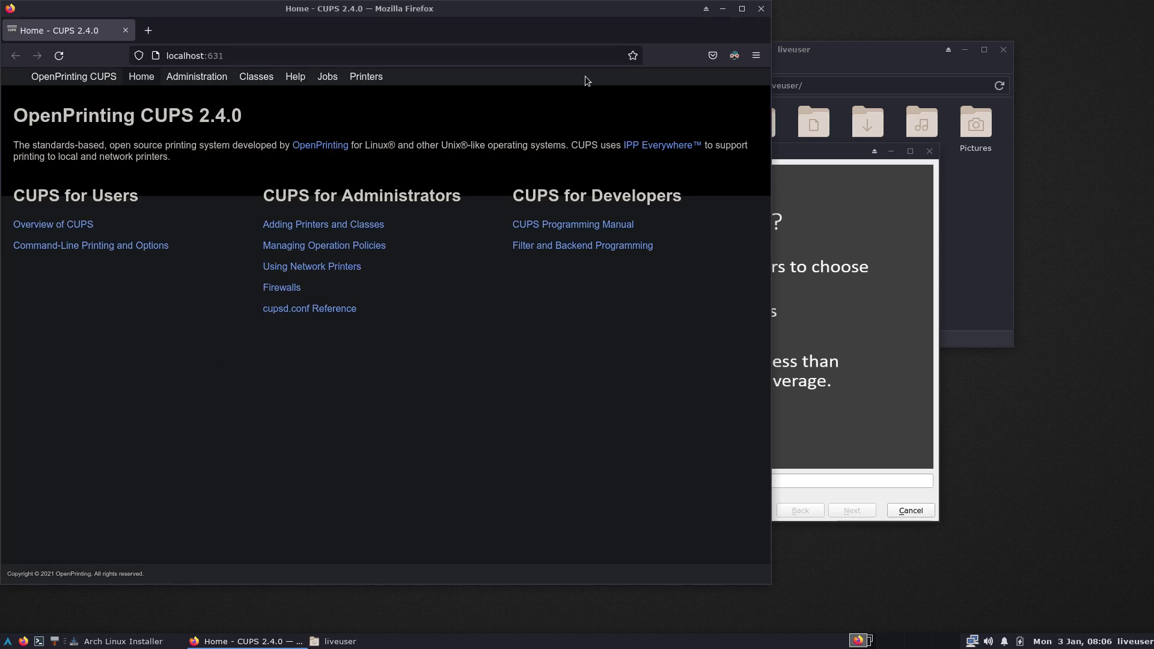
left_click(760, 9)
left_click(7, 642)
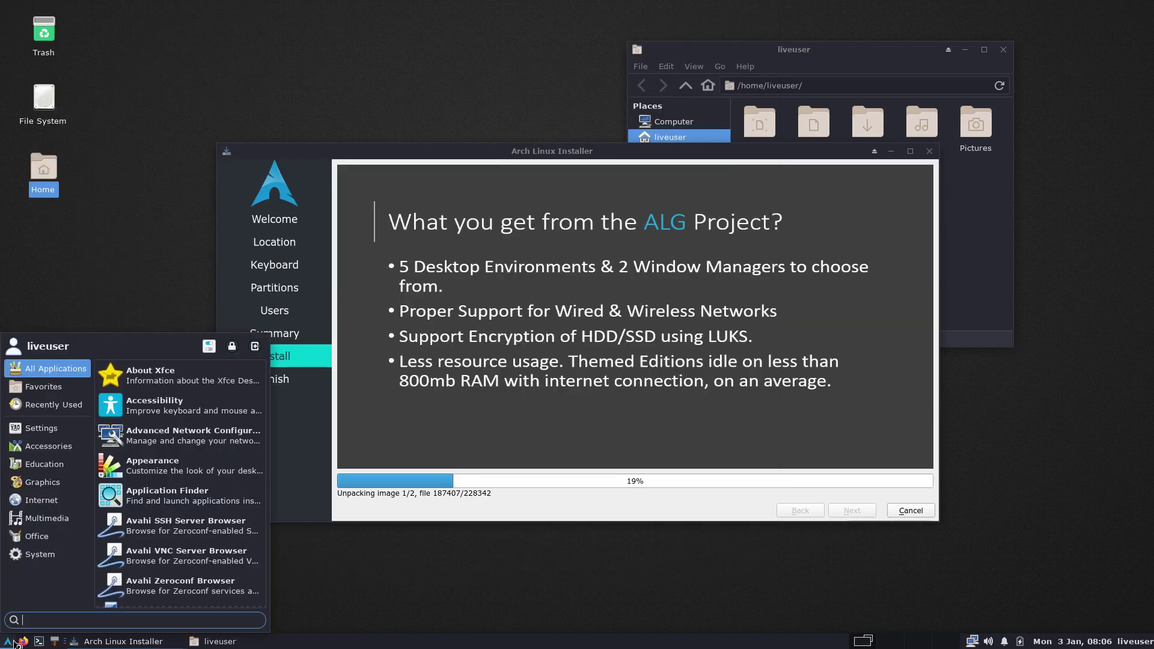
left_click(29, 579)
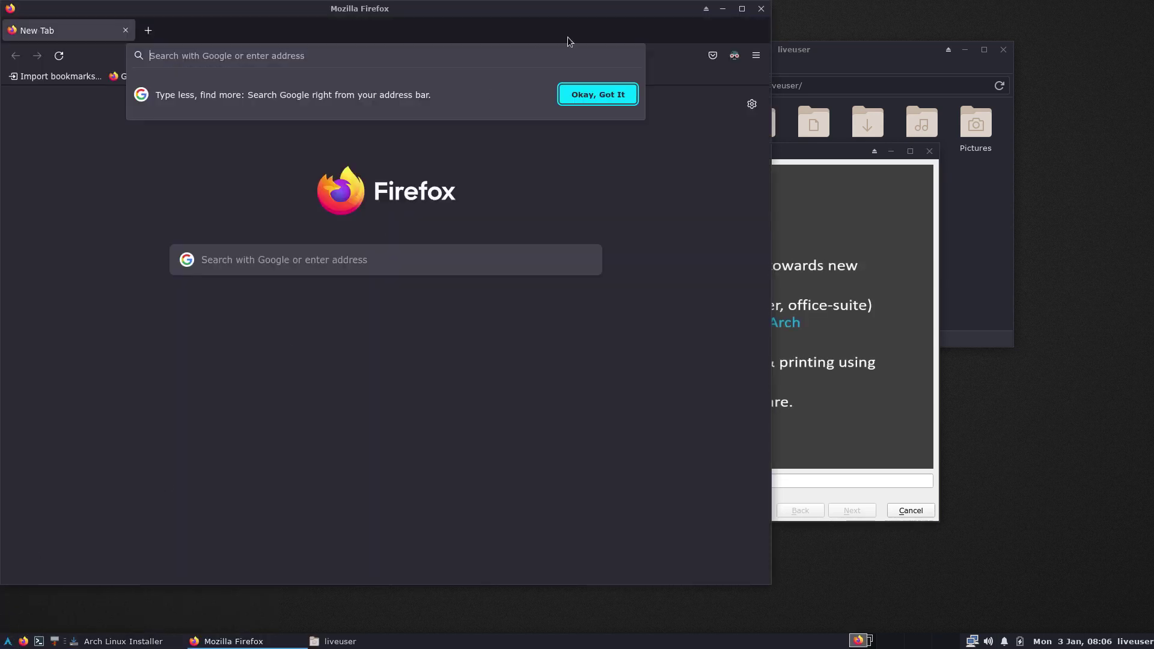
left_click(761, 9)
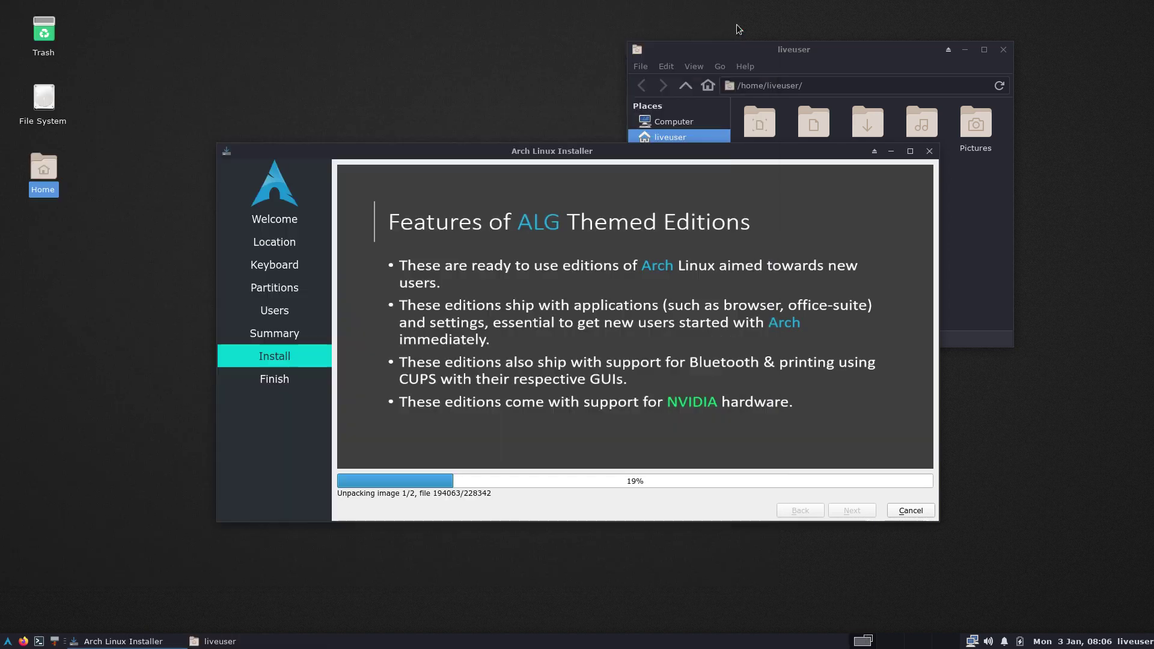
left_click(6, 642)
left_click(27, 554)
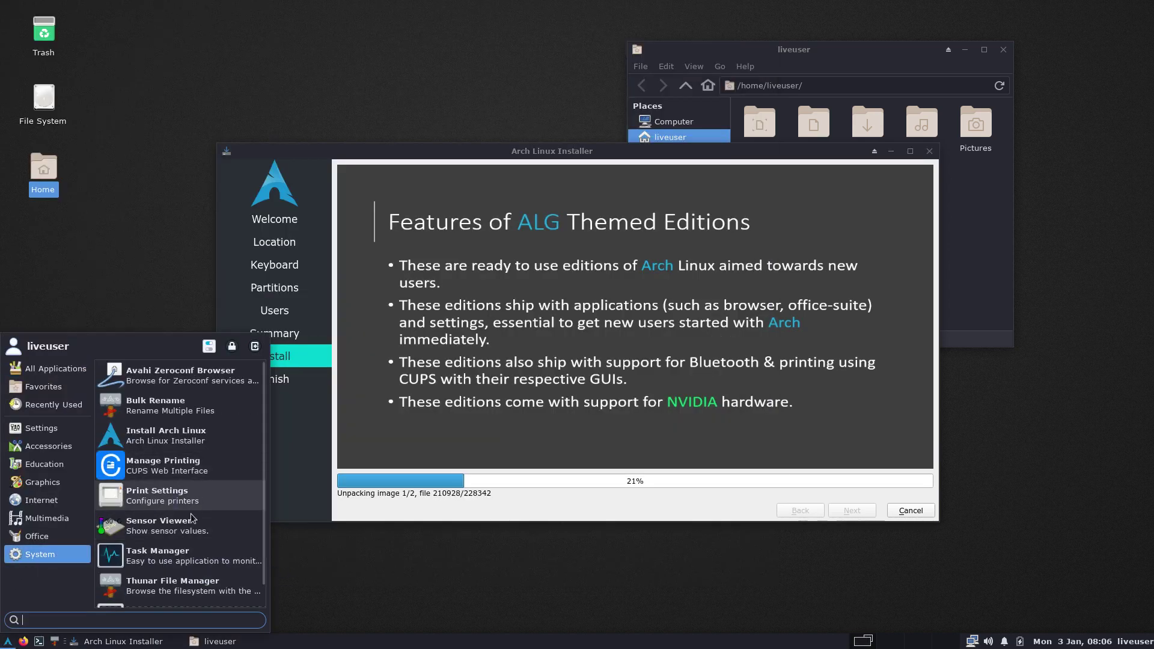
Scroll through the System apps list and close the applications menu
scroll(180, 553, "down", 1)
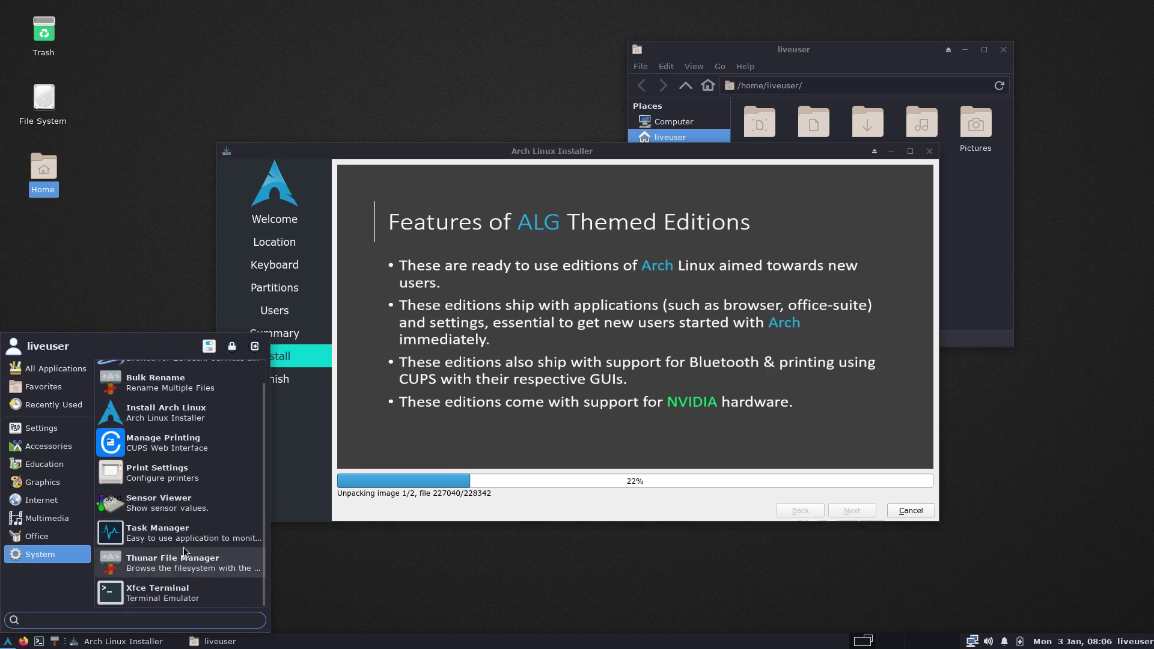
scroll(183, 544, "up", 1)
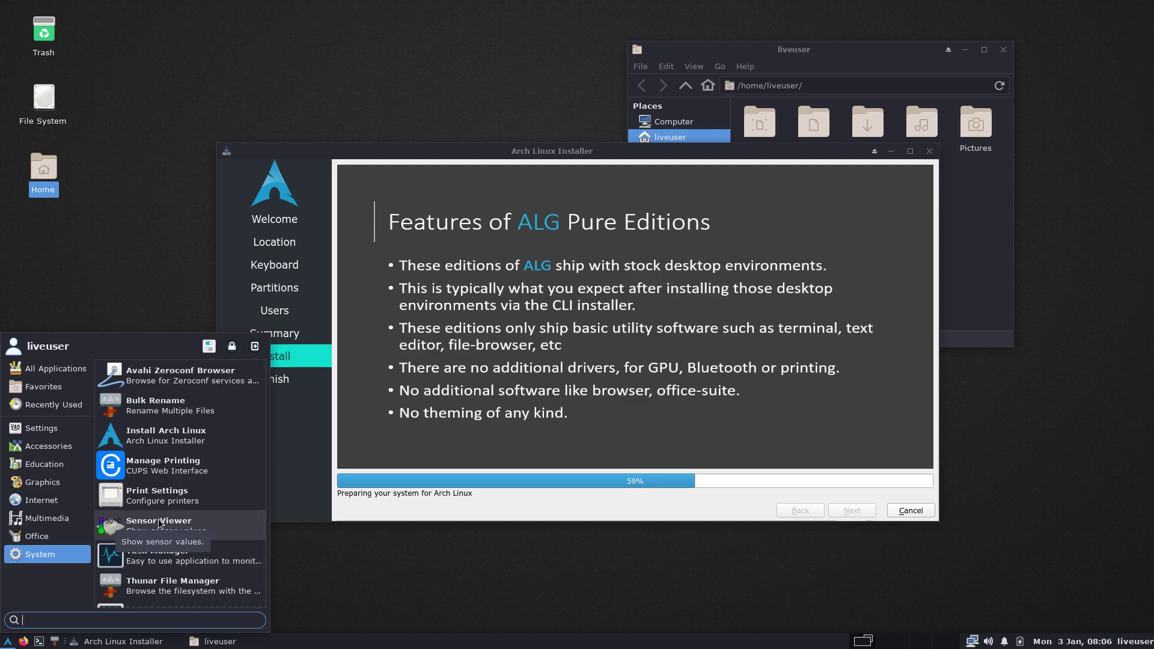
left_click(510, 308)
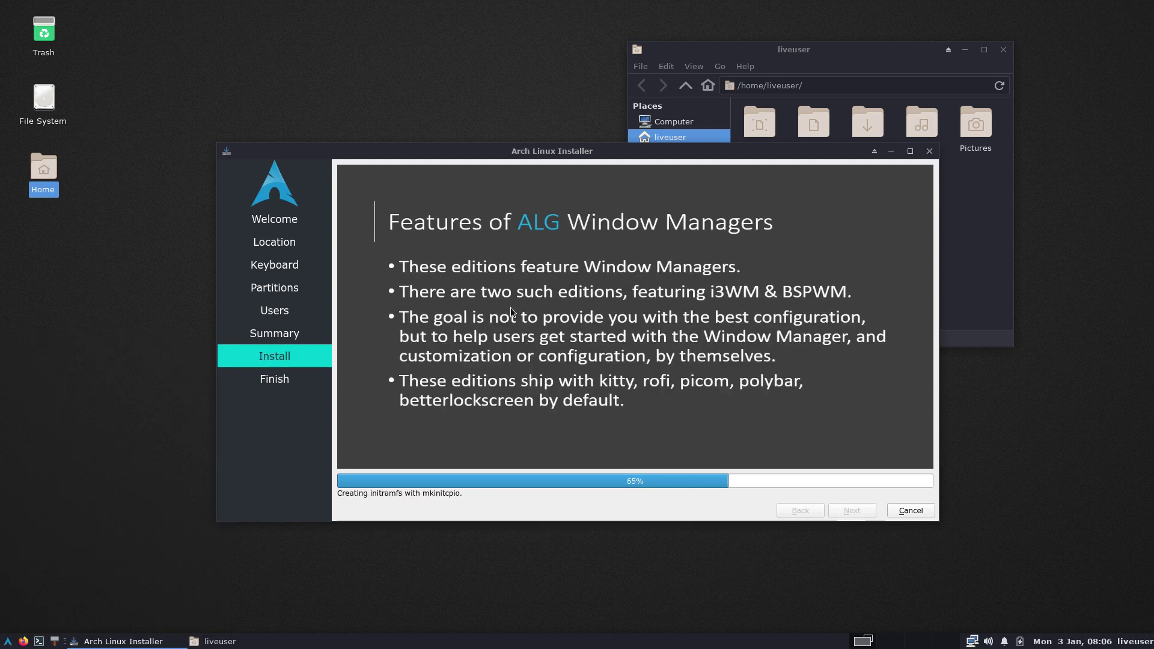
Go through Accessories, Settings, Education, Graphics, Internet, Multimedia and Office, then close the menu
left_click(5, 644)
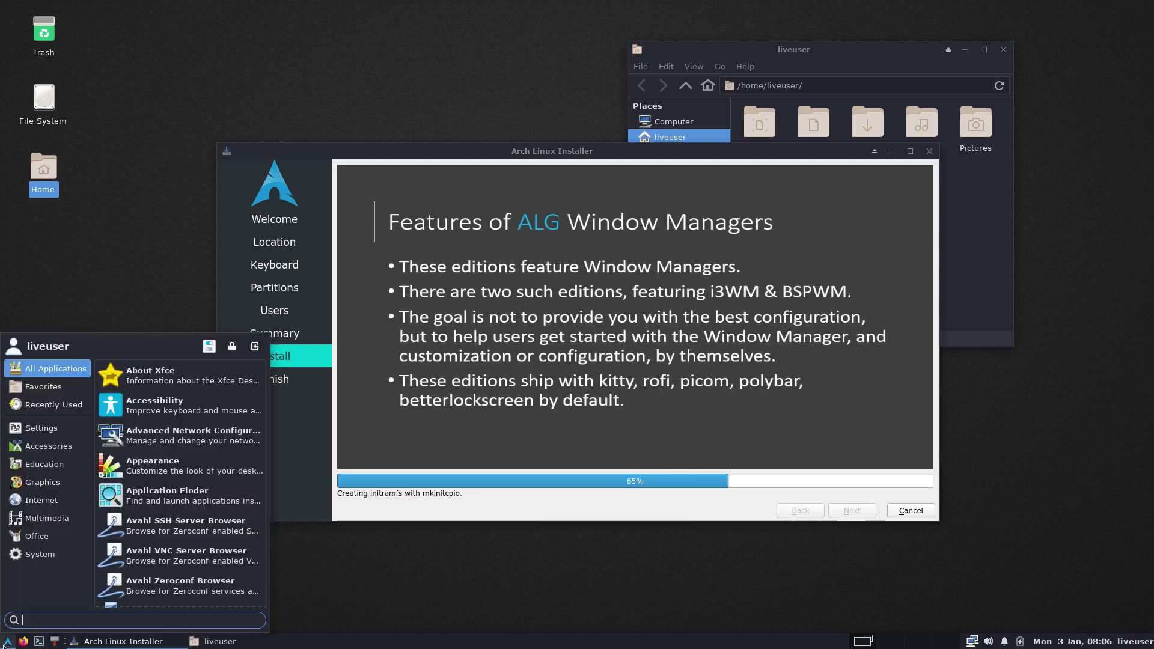
left_click(48, 448)
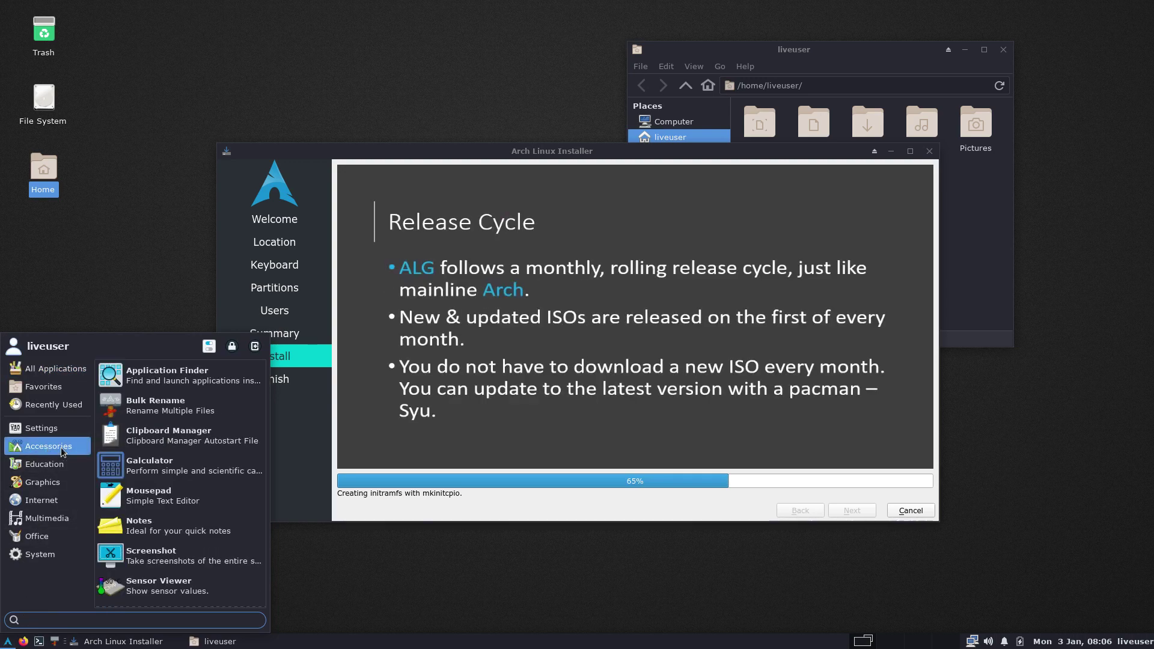
left_click(57, 428)
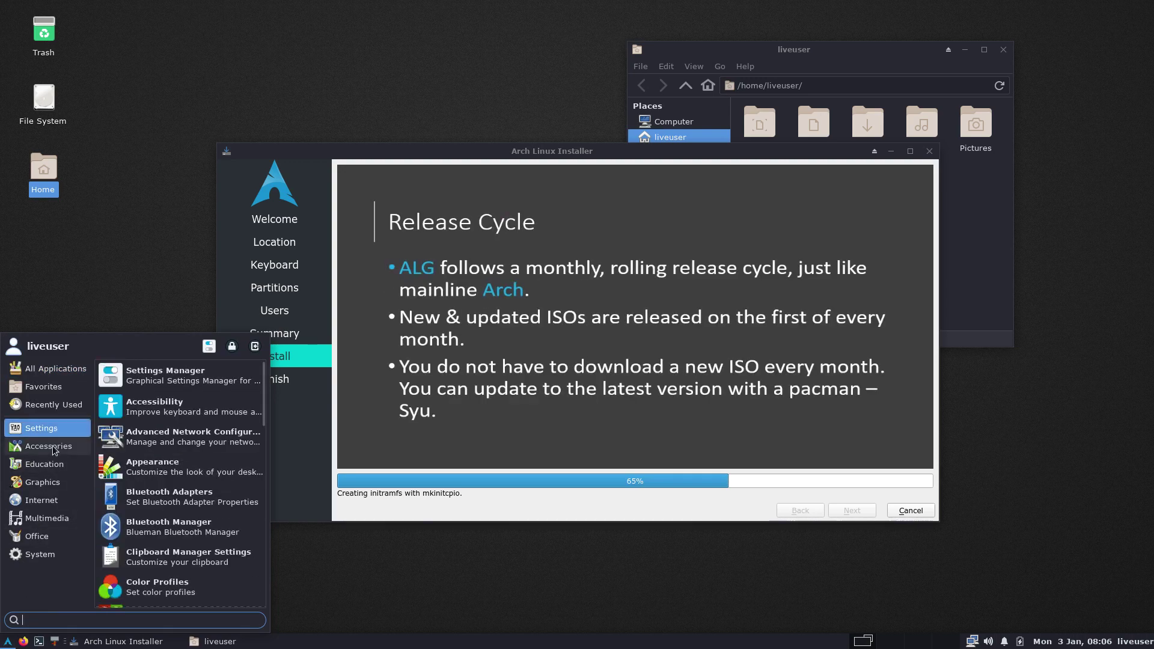
left_click(53, 451)
left_click(52, 464)
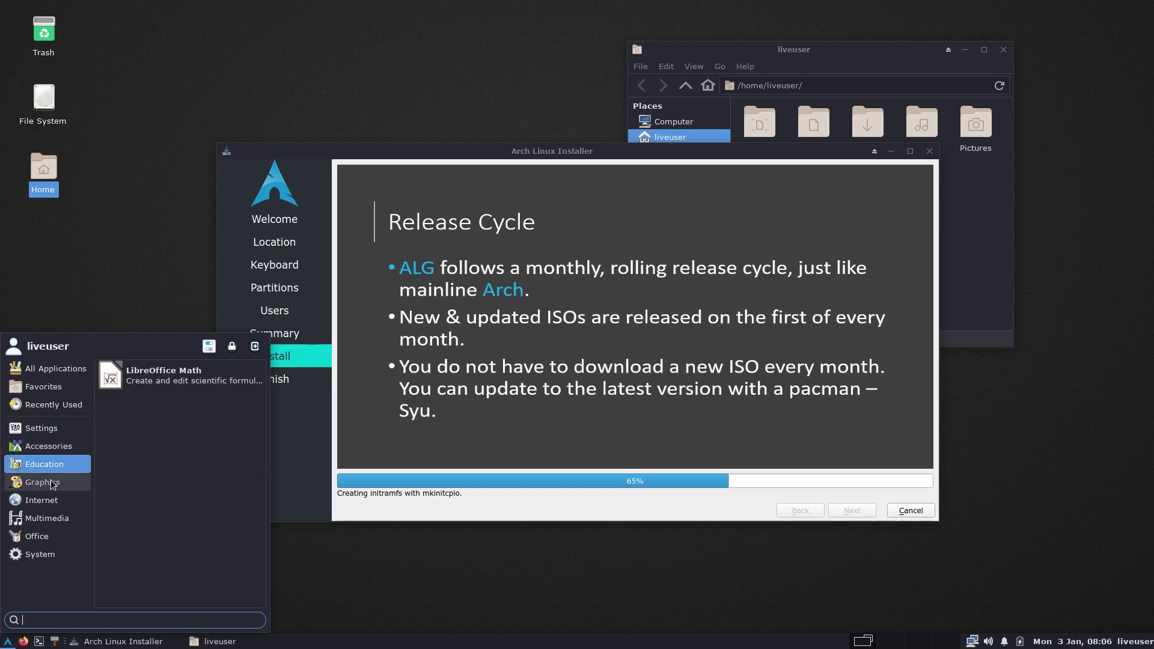
left_click(53, 485)
left_click(50, 503)
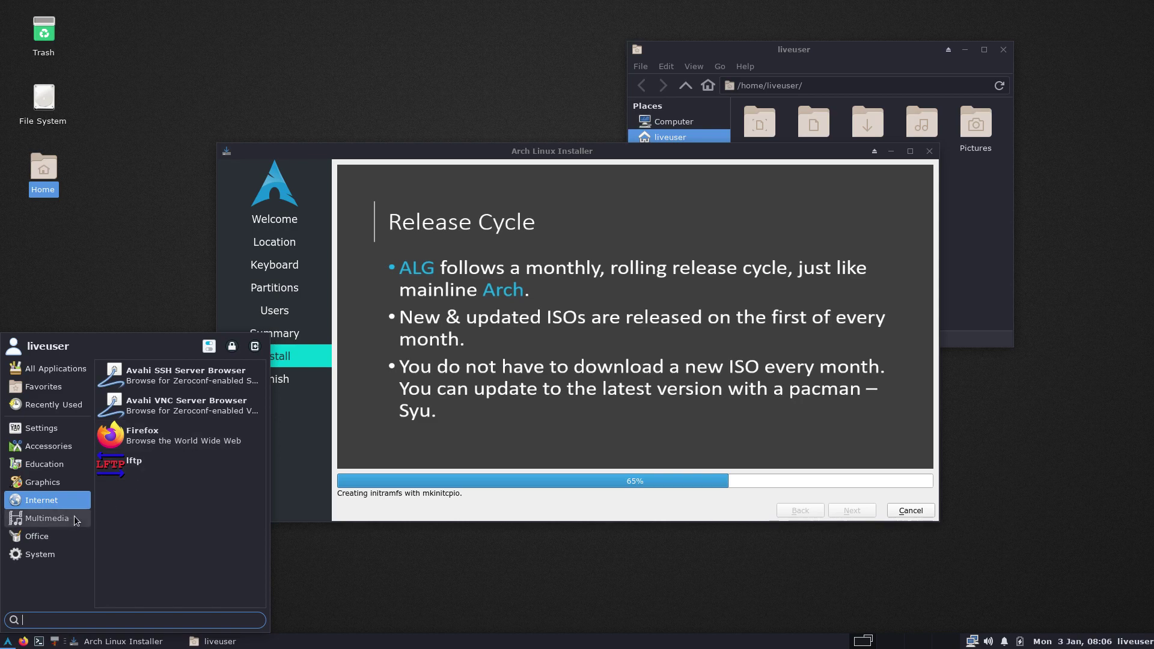
left_click(70, 521)
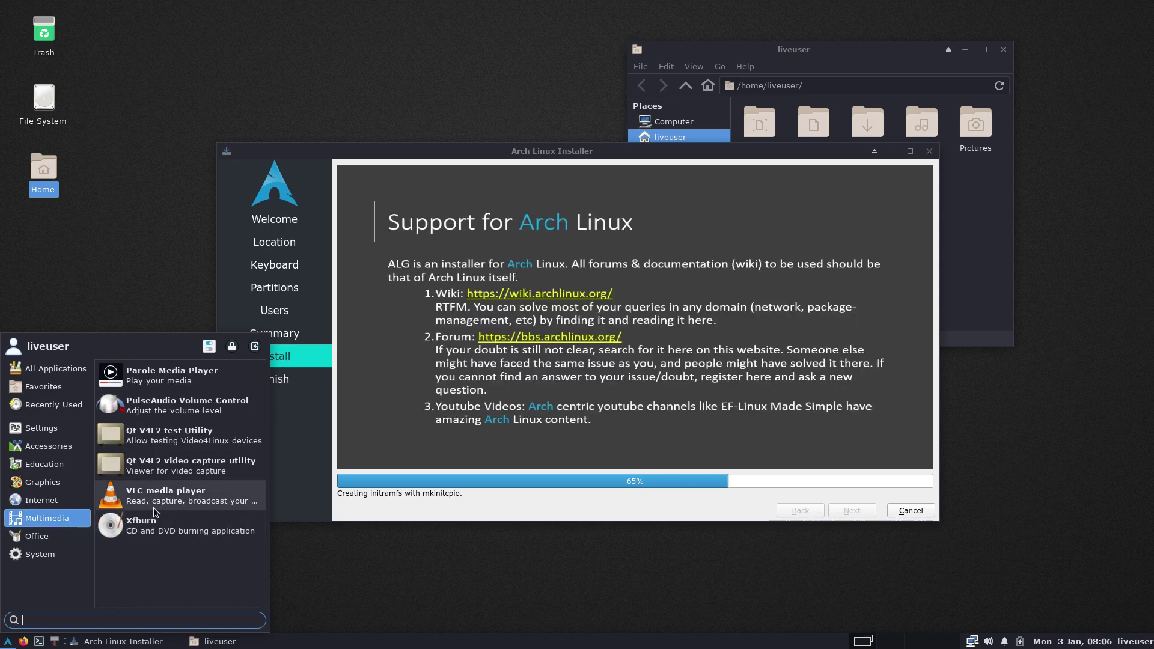
left_click(48, 536)
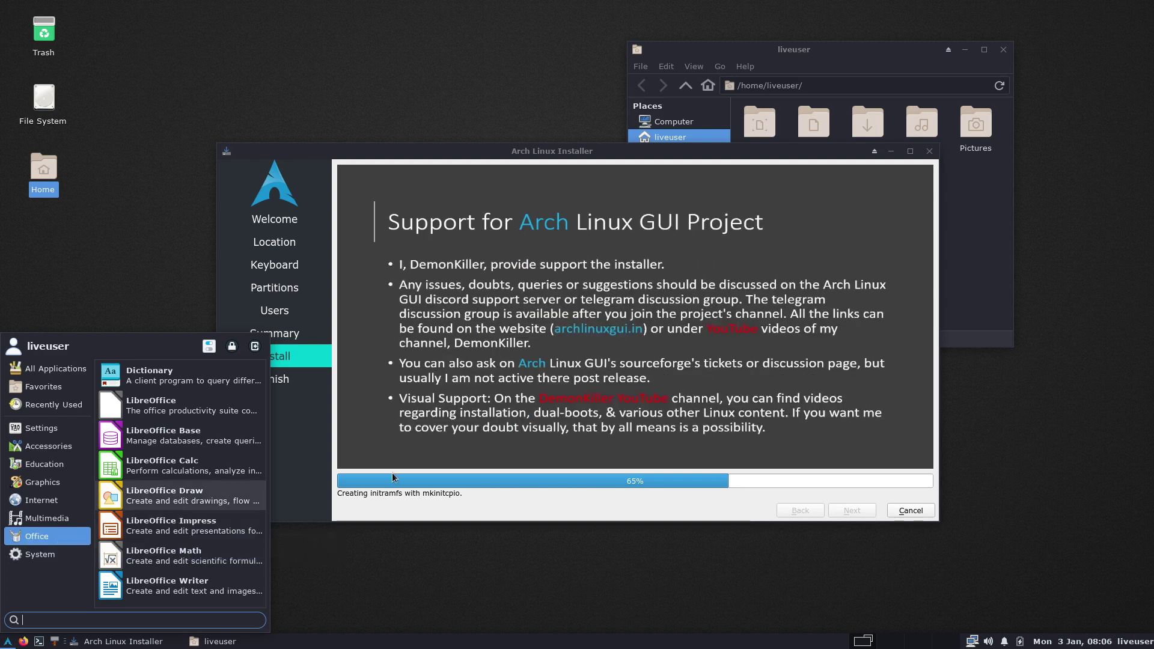
left_click(477, 447)
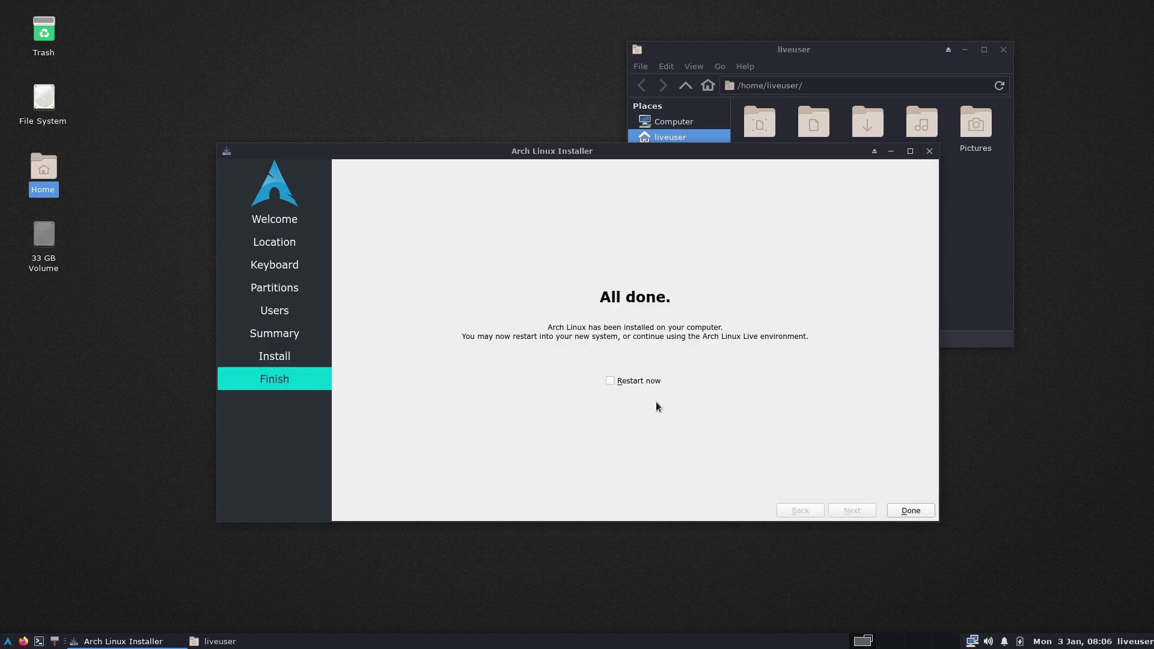
Tick Restart now on the All done screen and finish the installer
left_click(638, 381)
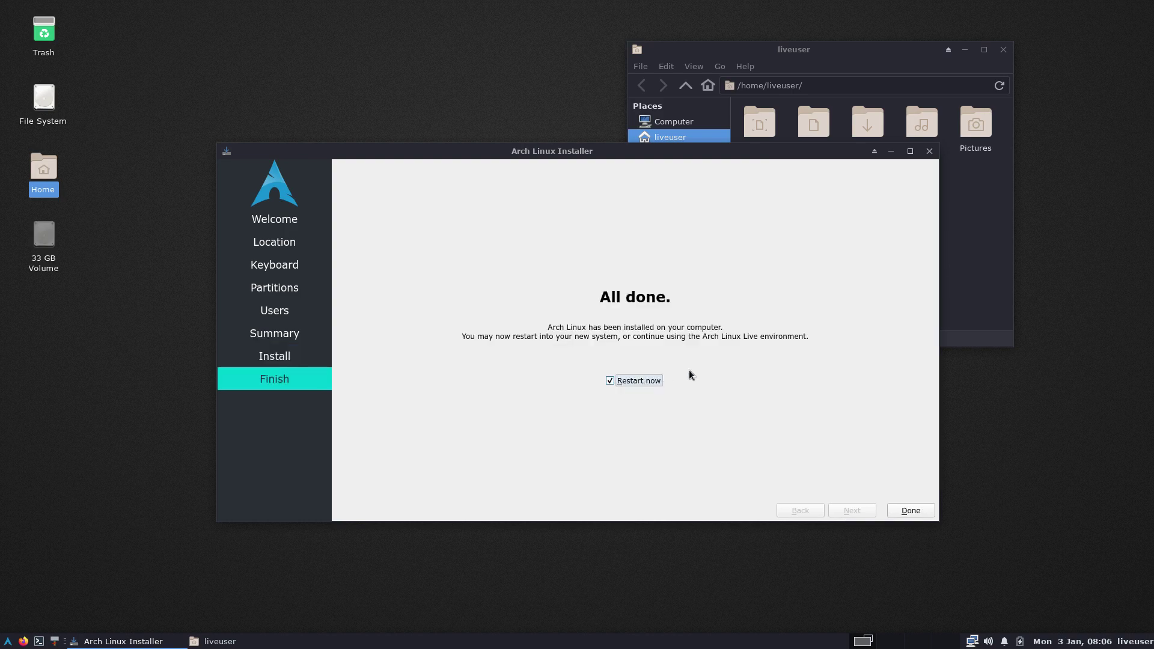
left_click(910, 510)
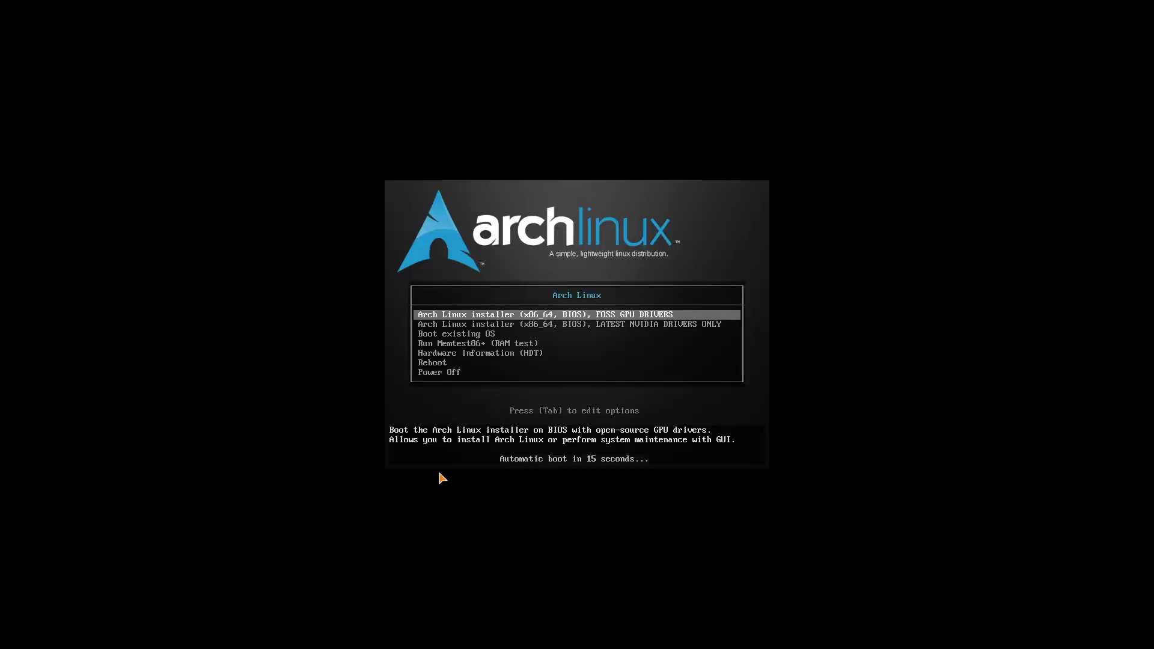
Boot the installed Arch Linux using Boot existing OS from the ISO menu
key("Down")
key("Down")
key("Return")
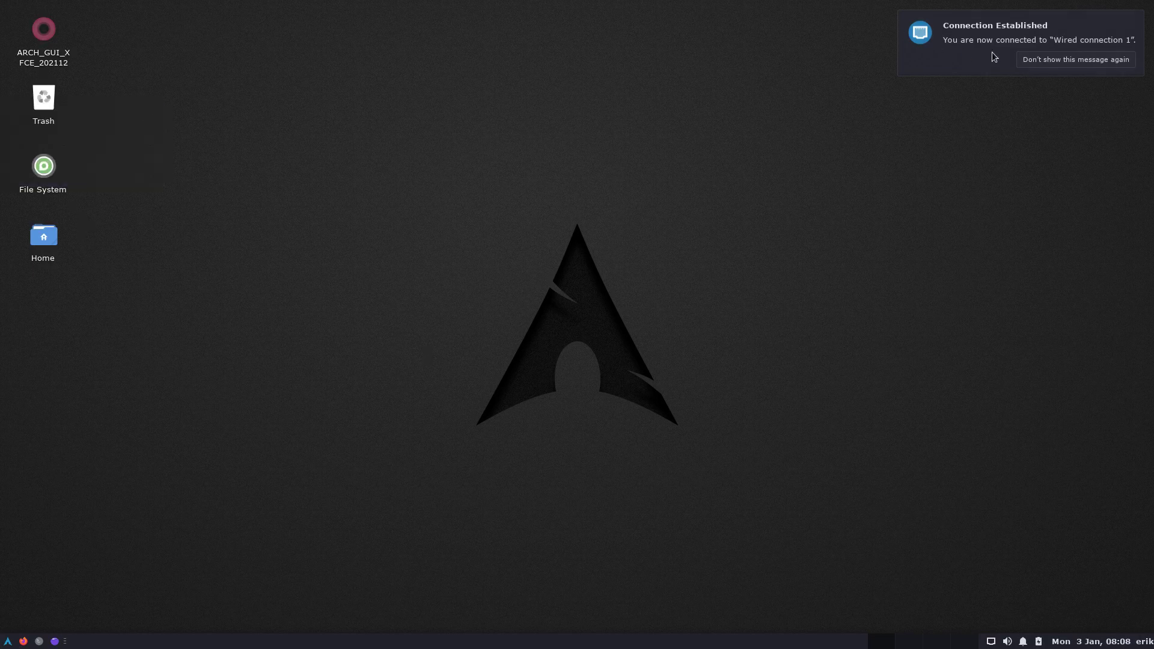
Dismiss the connection notice permanently, check the network menu, then open and close Volume Control
left_click(1076, 60)
left_click(992, 642)
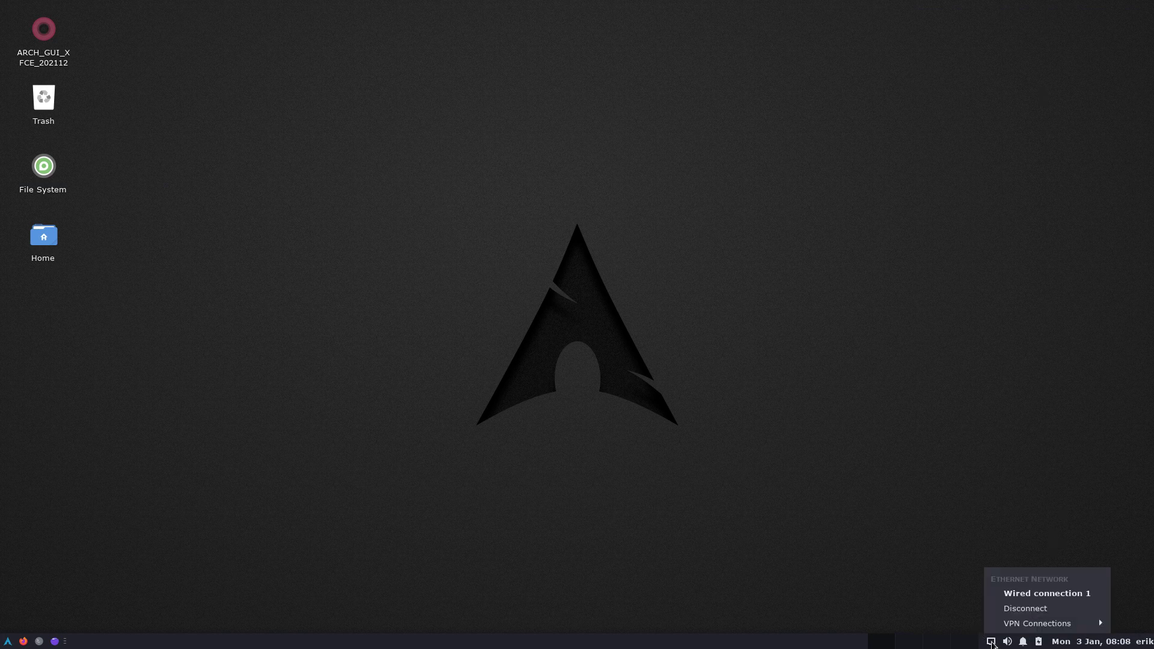
left_click(992, 642)
left_click(1007, 642)
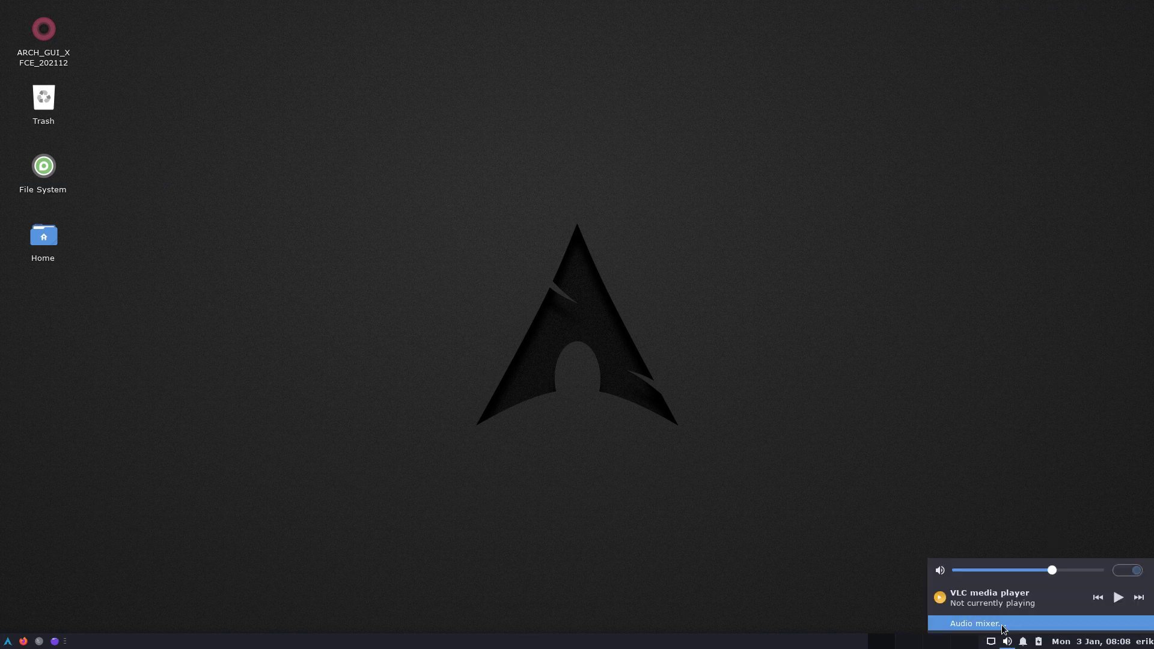
left_click(994, 627)
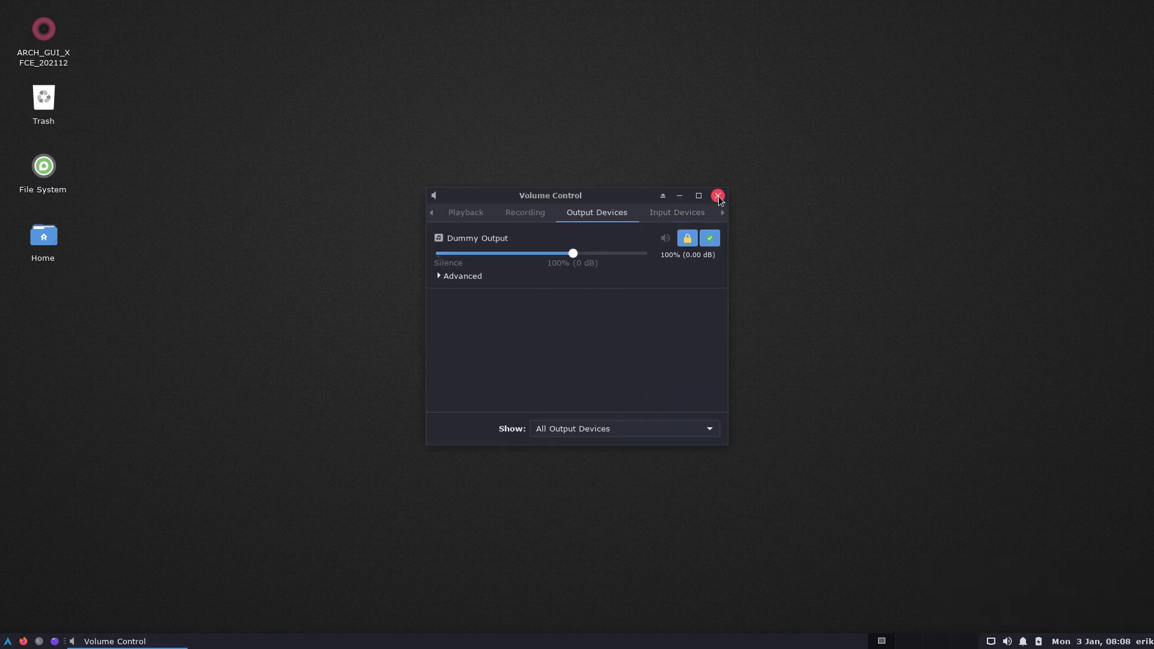
left_click(717, 196)
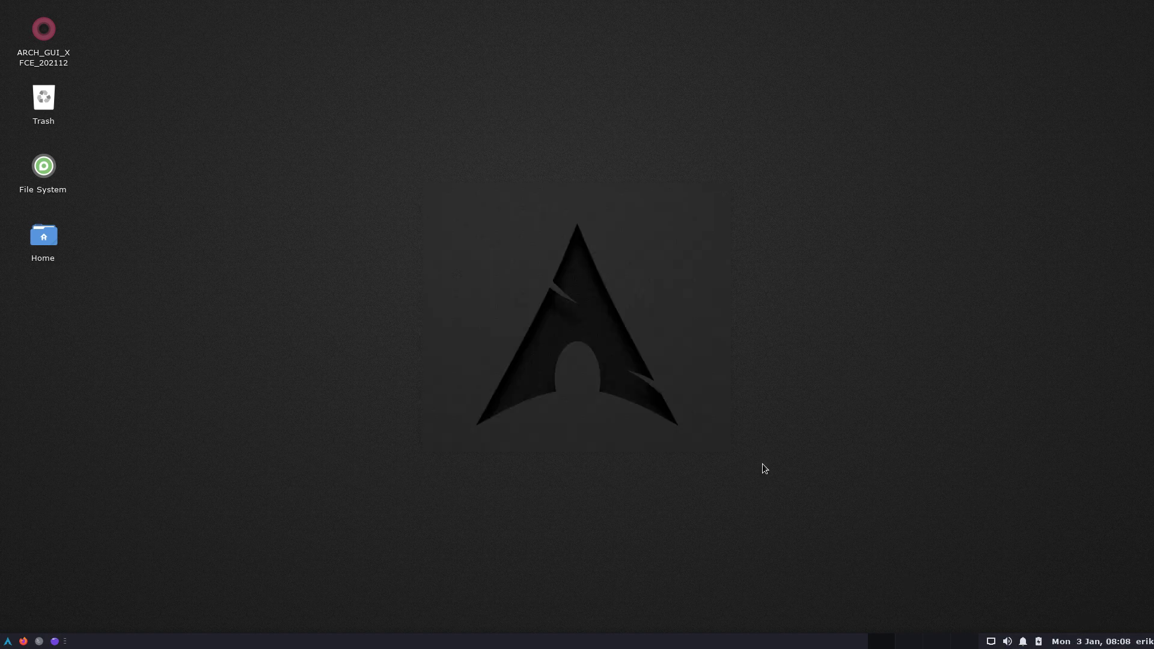
Open a terminal and try installing inxi with sudo pacman -S, then pacman -Sy
key("ctrl+alt+t")
type("sudo pacman -S inxi")
key("Return")
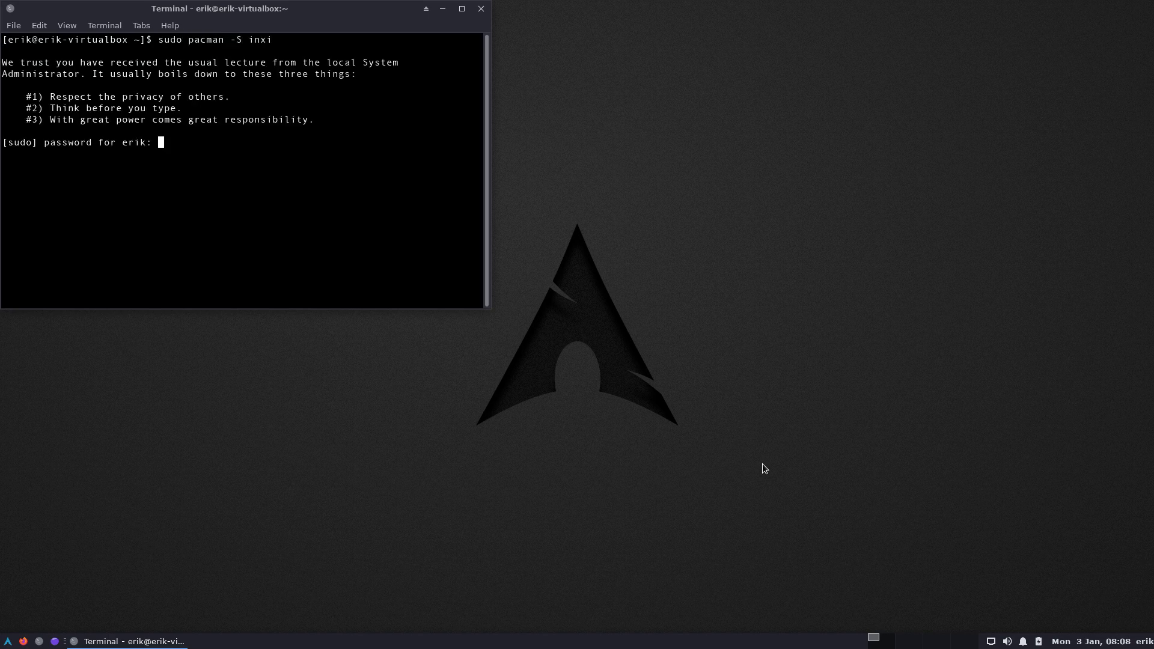
key("Return")
key("Up")
key("Left")
key("Left")
key("Left")
key("Left")
key("Left")
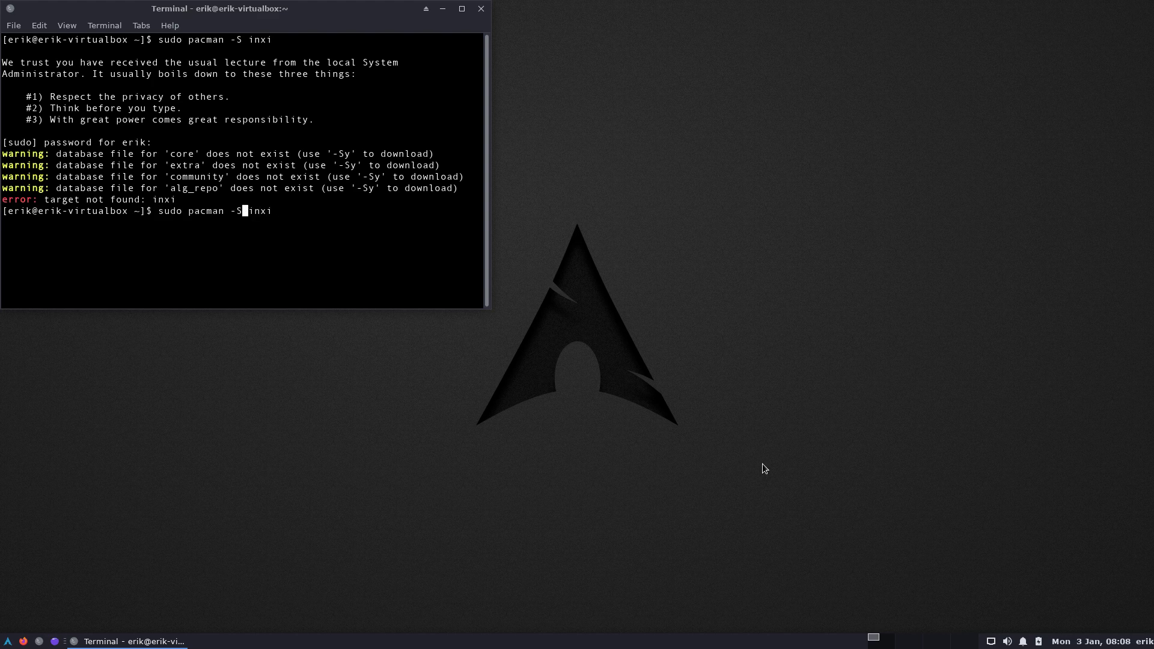
type("y")
key("Return")
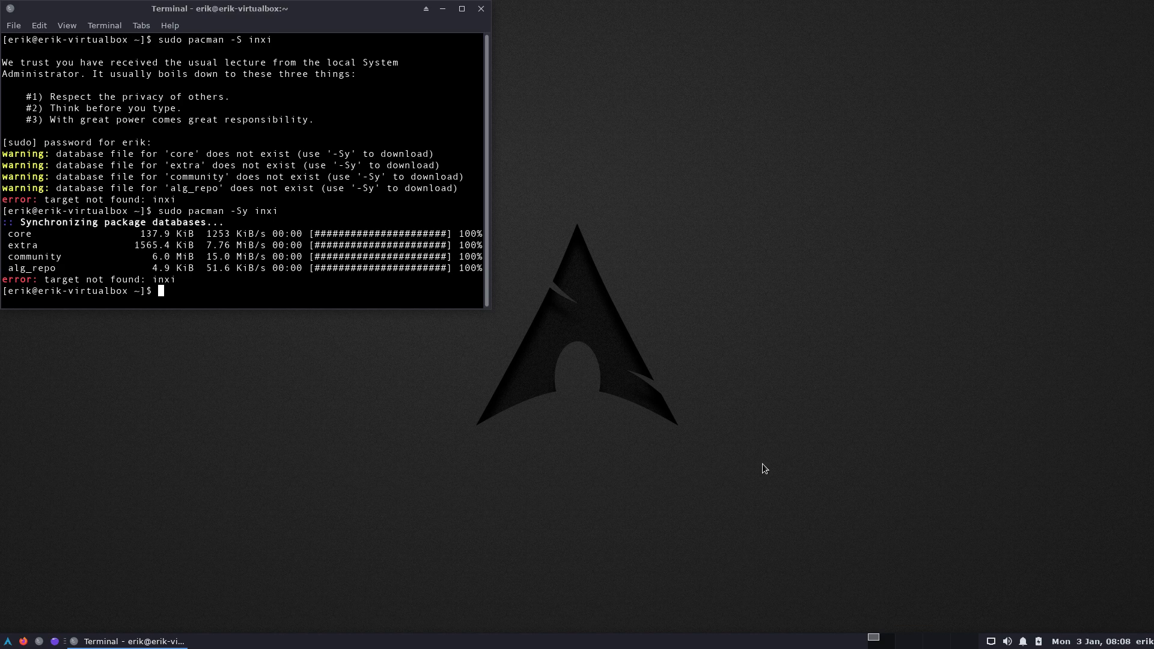
Try the yay, trizen and pary helpers, then run paru for a 41-package upgrade
type("yay")
key("Return")
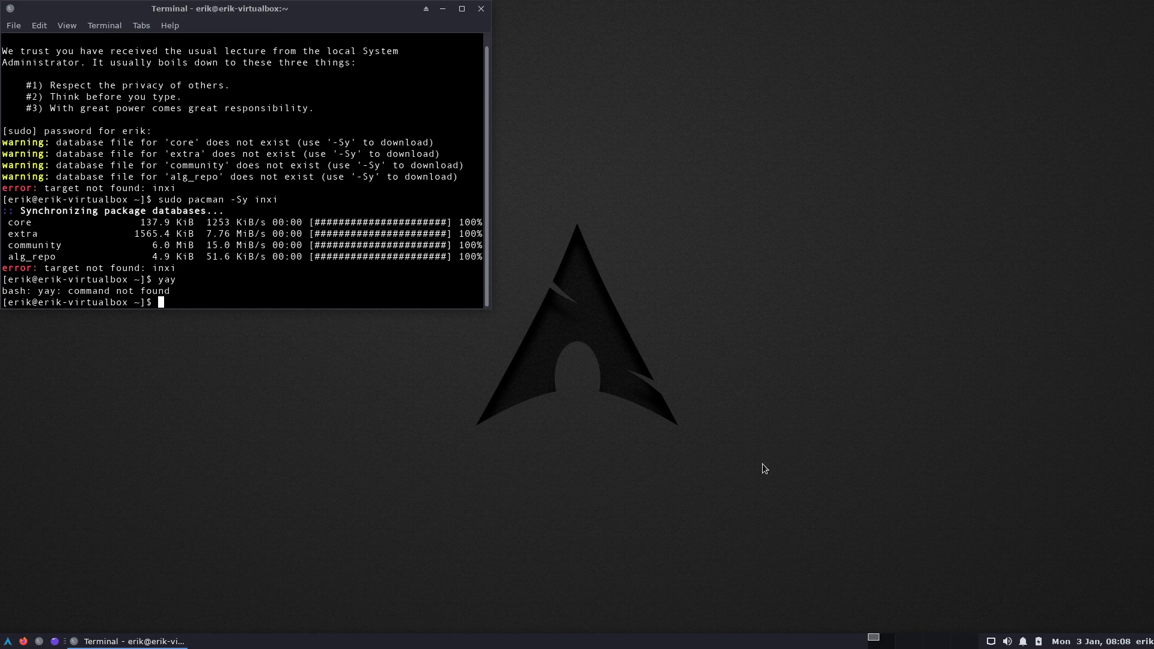
type("trizen")
key("Return")
type("pary")
key("Return")
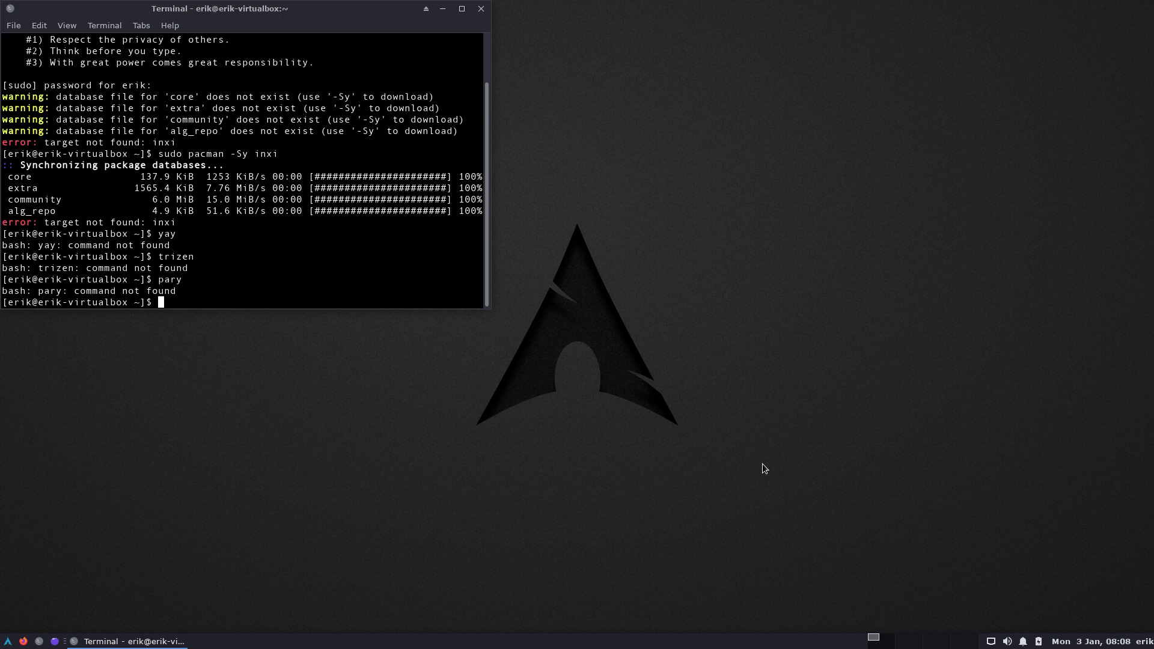
type("paru")
key("Return")
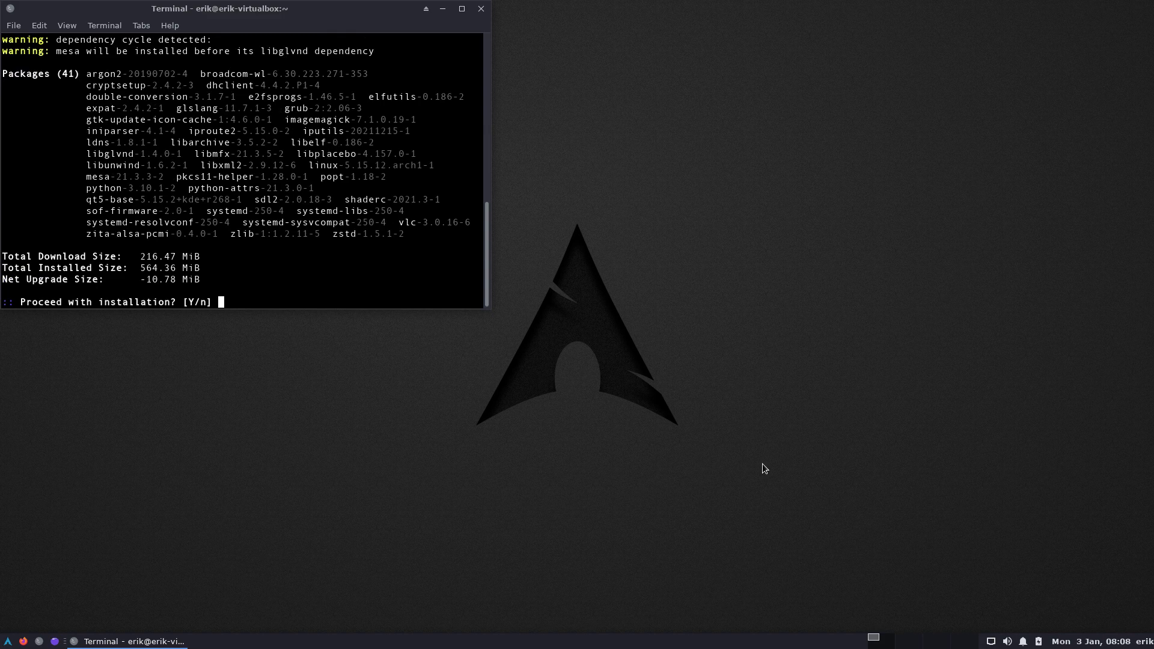
Cancel the upgrade and install inxi with paru inxi, choosing package 1 and confirming
key("ctrl+c")
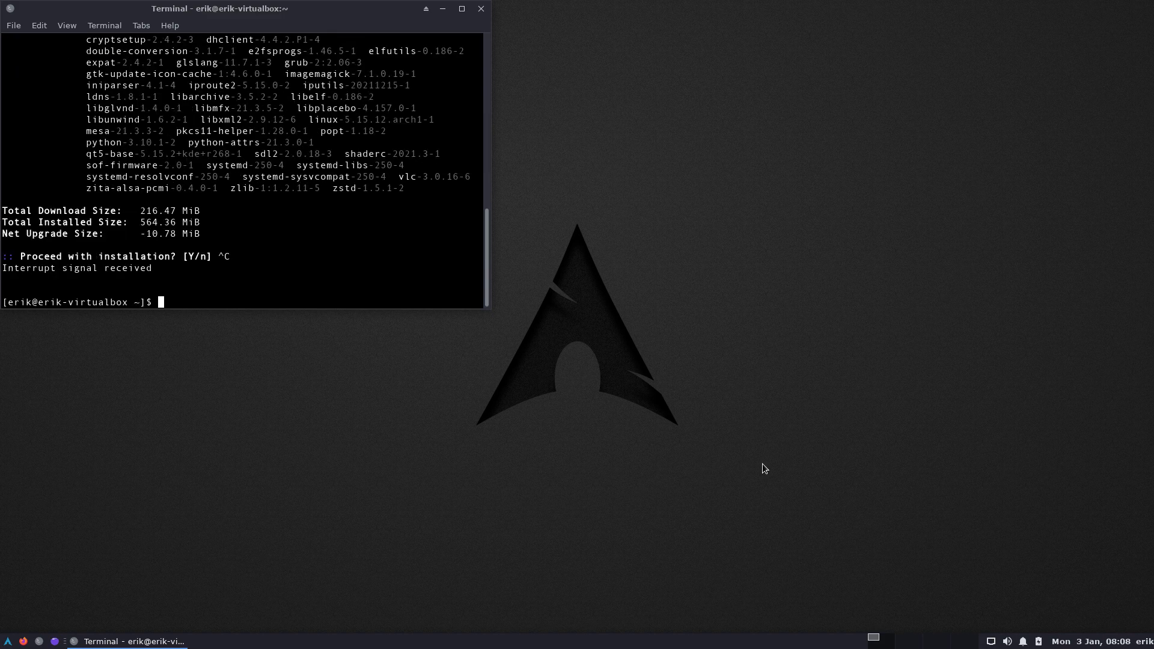
type("paru inxi")
key("Return")
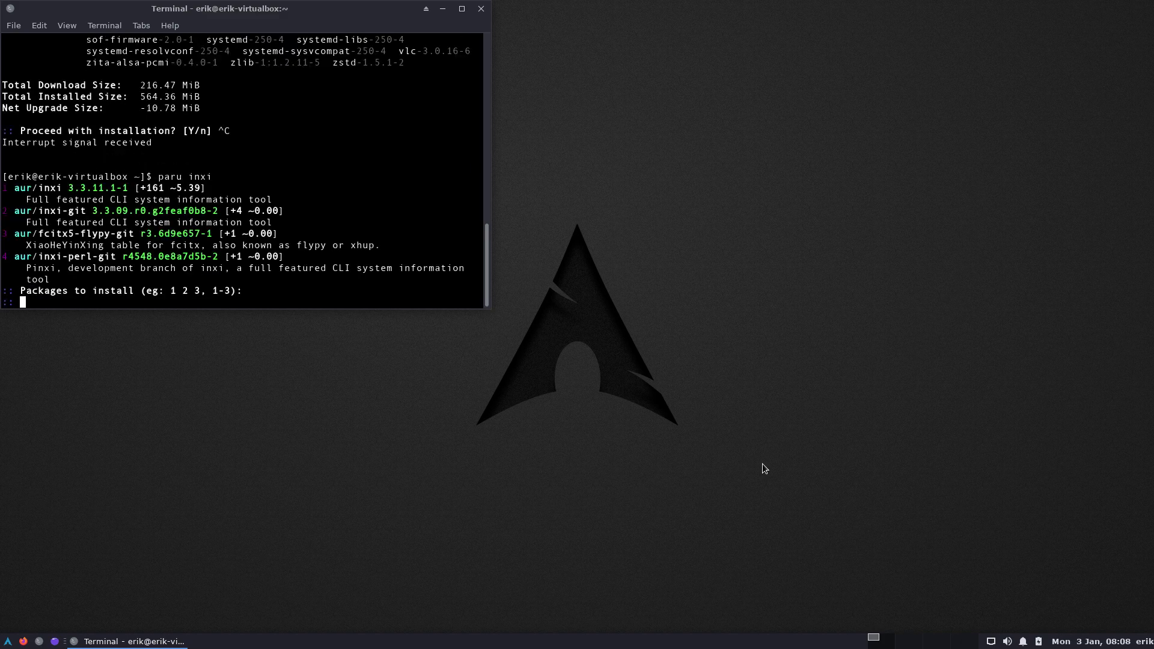
type("1")
key("Return")
key("Return")
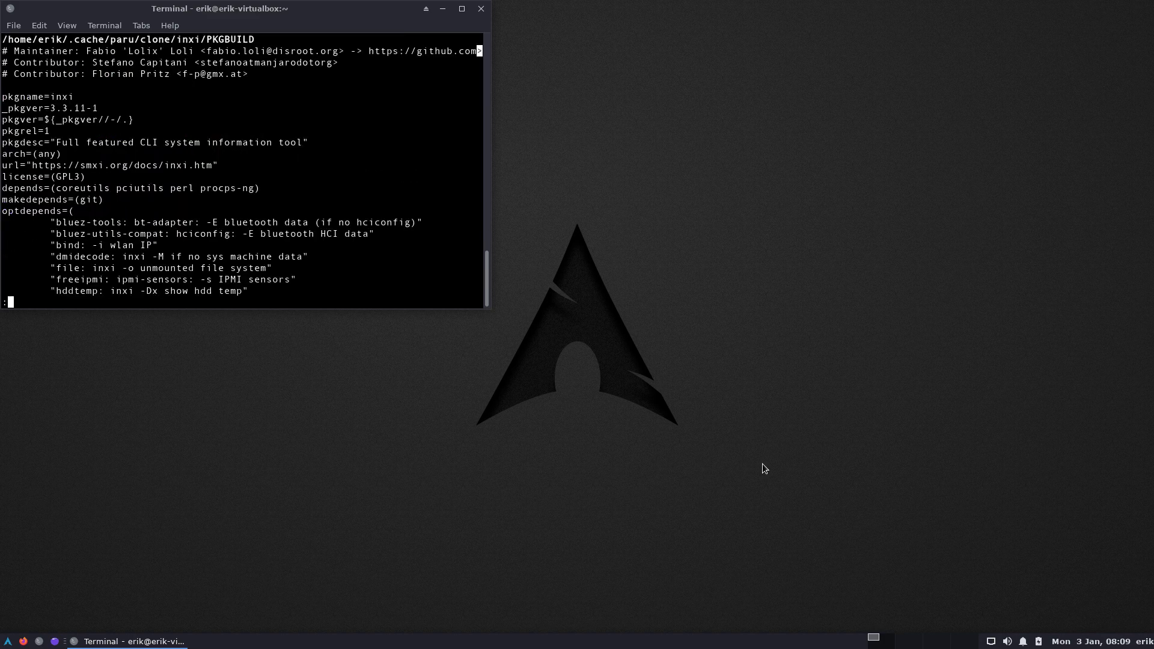
key("Down")
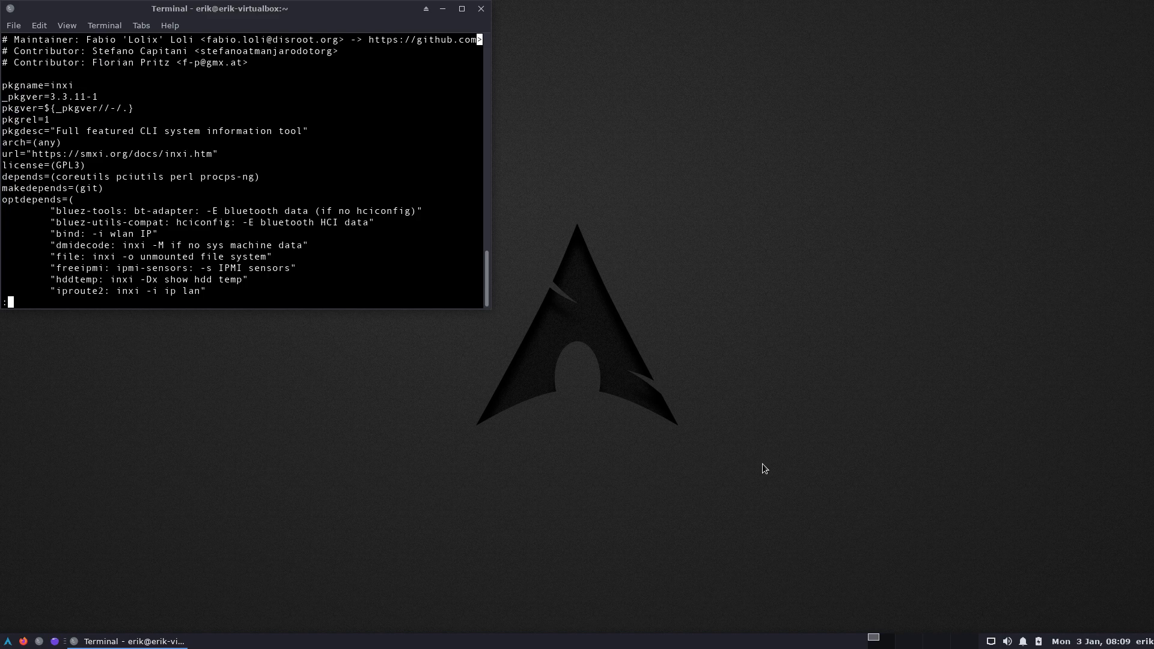
key("q")
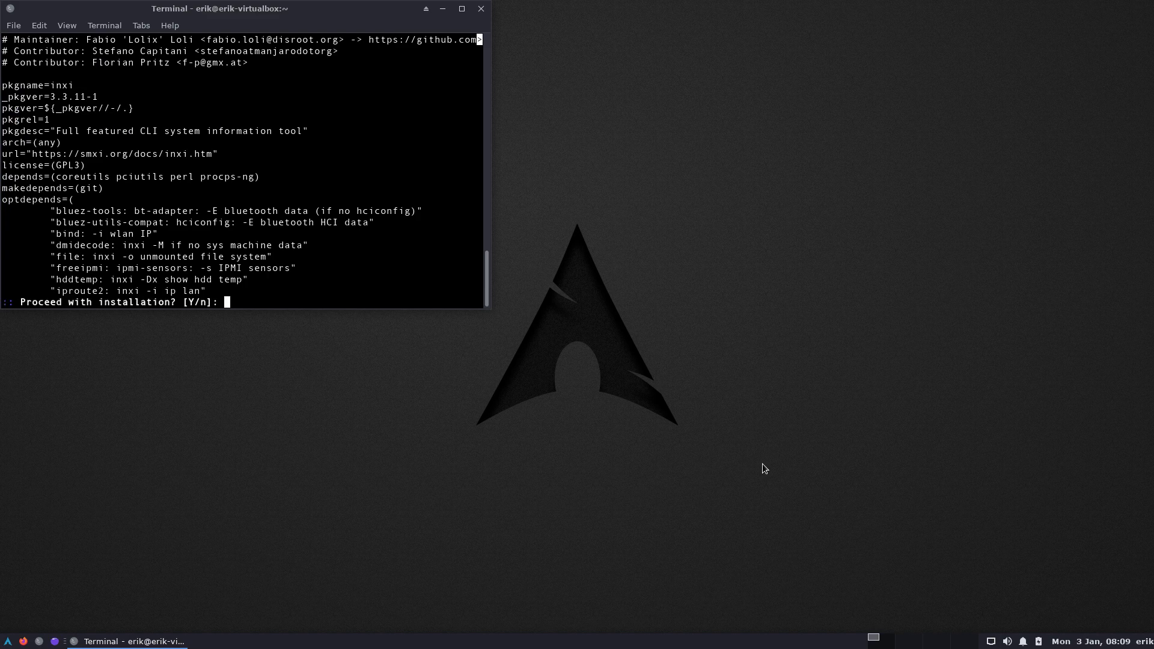
type("!")
key("BackSpace")
type("y")
key("Return")
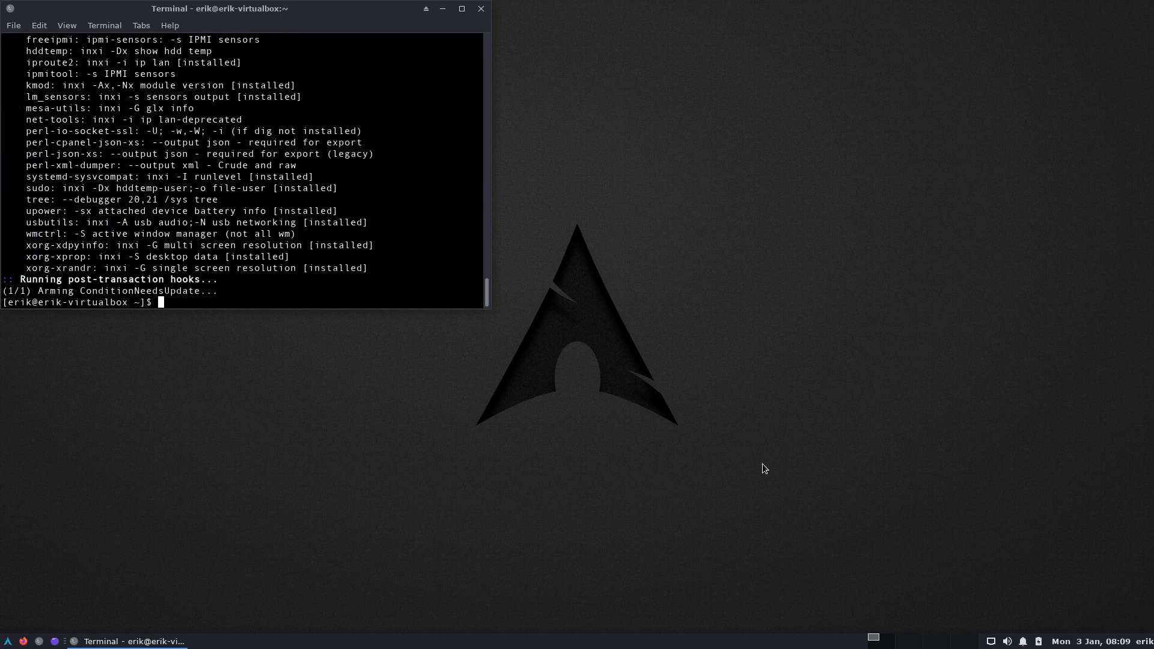
Run inxi -F for the full system report and select the word PulseAudio
type("inxi -F")
key("Return")
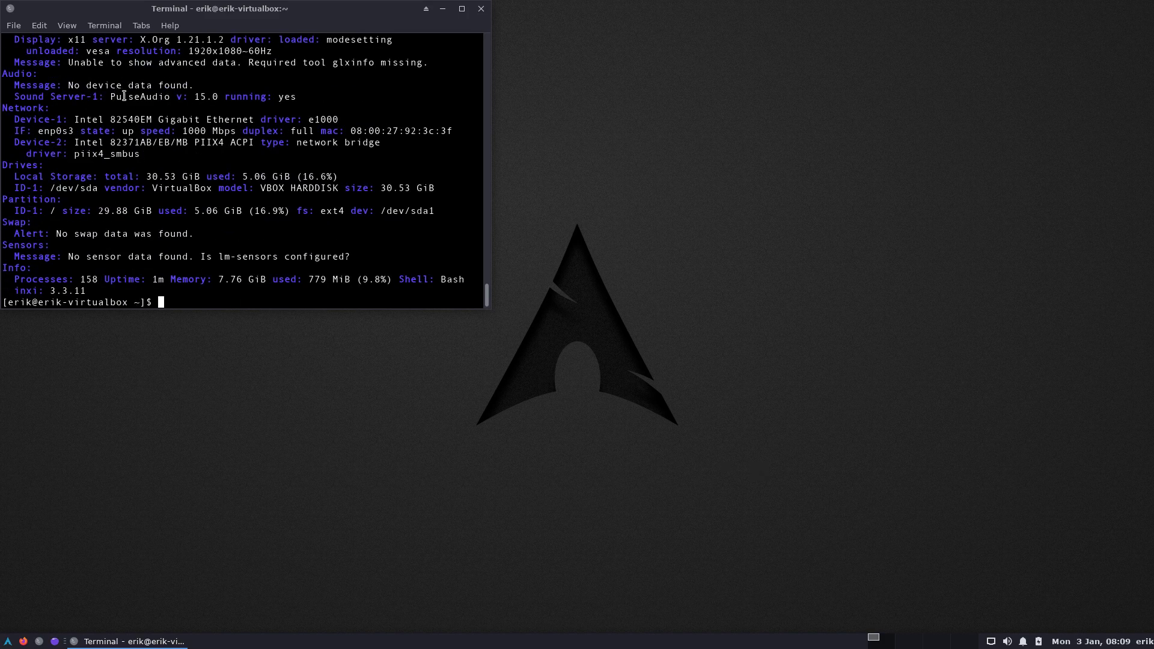
double_click(154, 98)
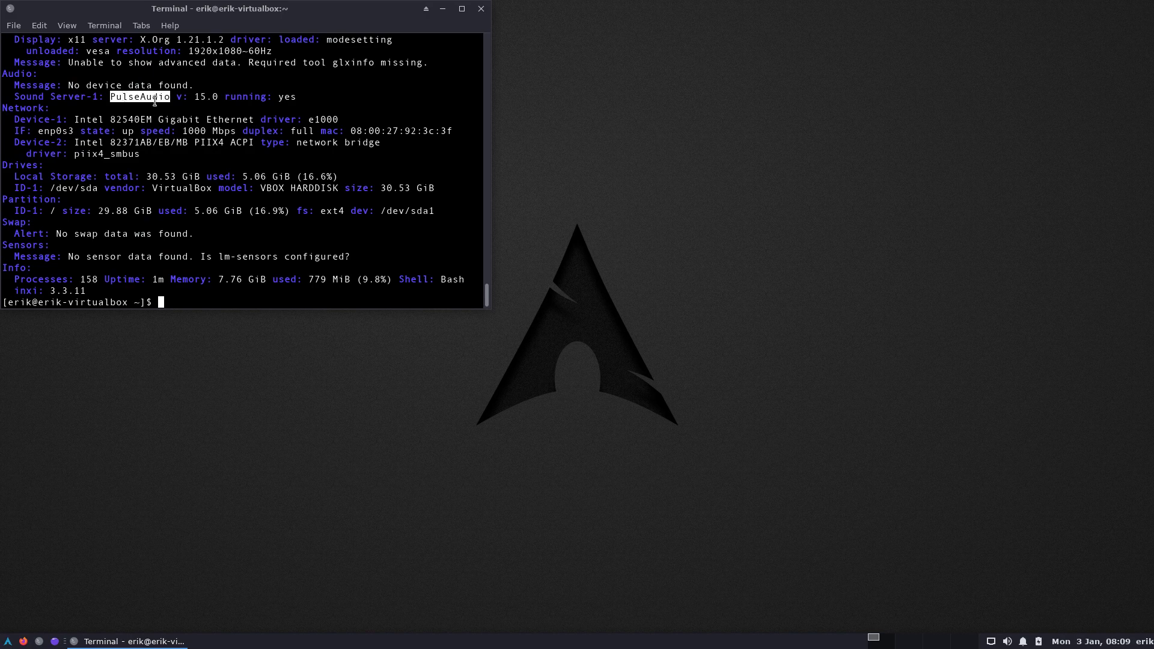
Close the terminal, then check the notifications and power status tray popups
left_click(481, 8)
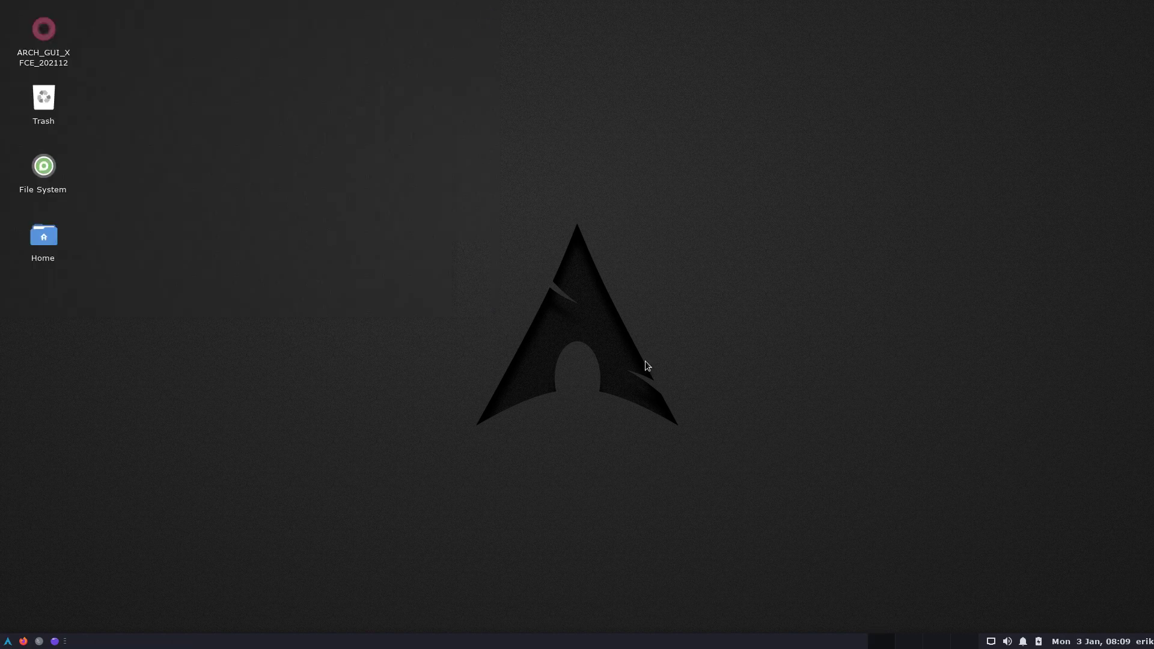
left_click(1022, 643)
left_click(1022, 643)
left_click(1039, 643)
left_click(1040, 643)
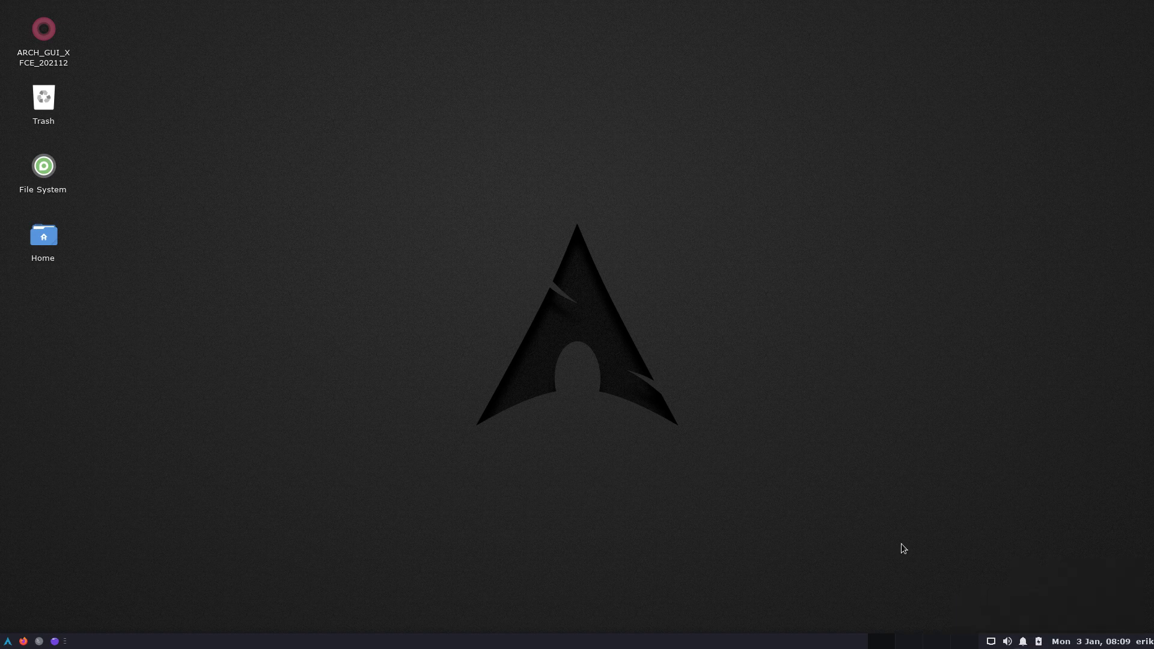
left_click(1039, 643)
Switch on Power Manager's System tray icon option, then close Power Manager
left_click(1033, 624)
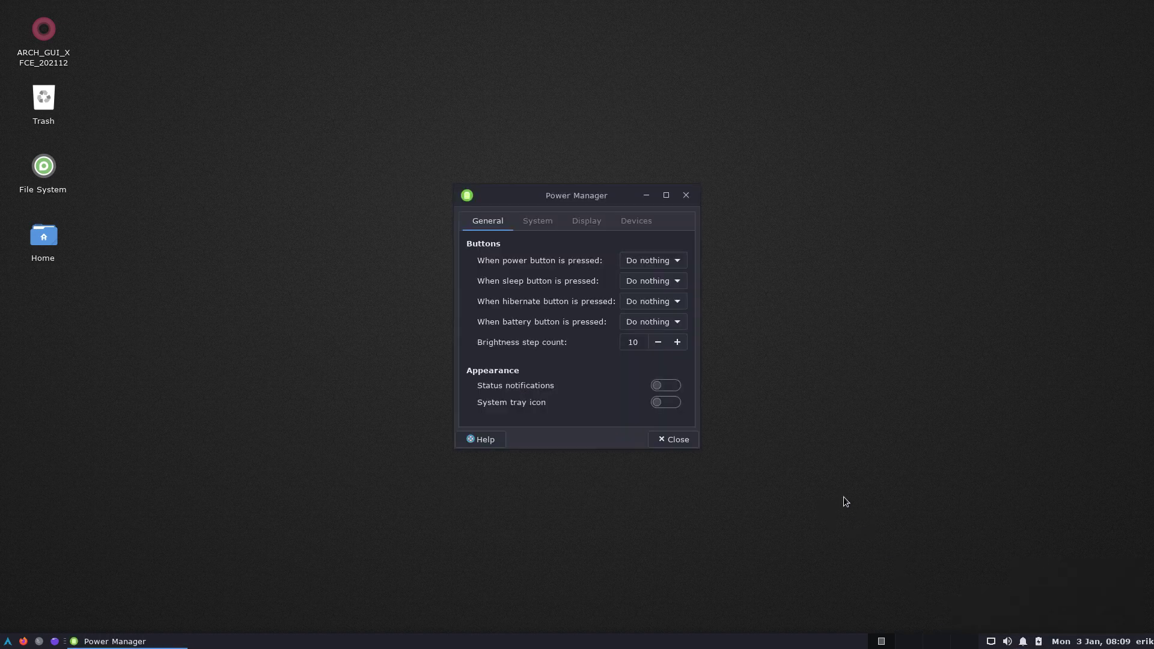
left_click(665, 405)
left_click(664, 405)
left_click(662, 407)
left_click(659, 407)
left_click(676, 409)
left_click(665, 408)
left_click(672, 407)
left_click(686, 195)
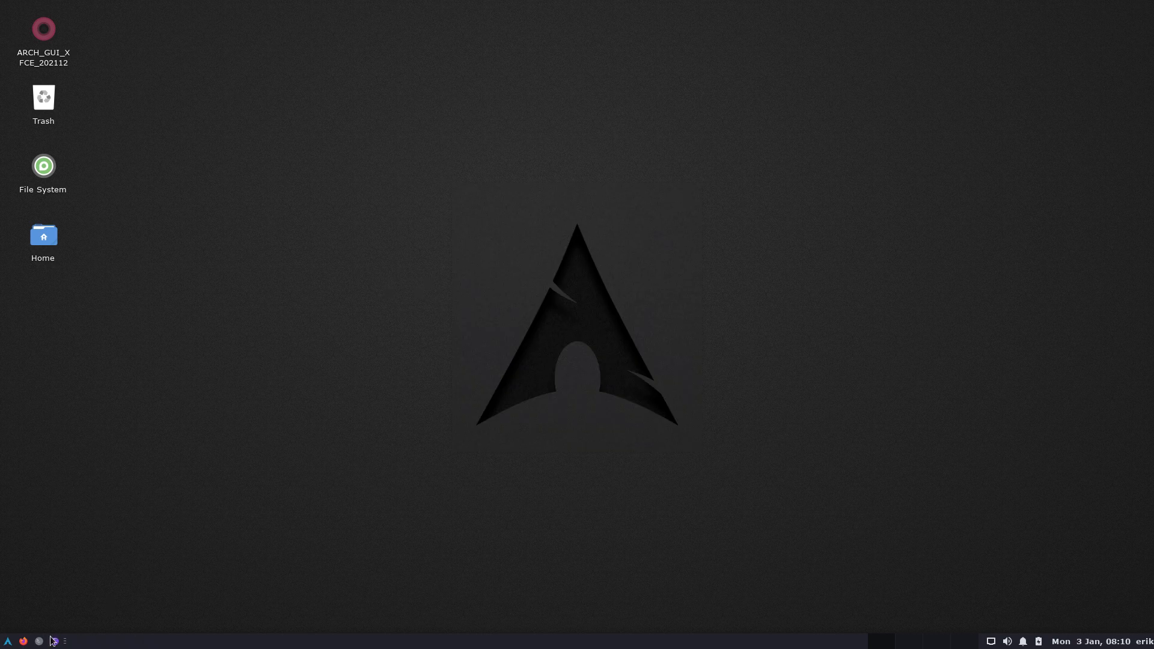
key("super")
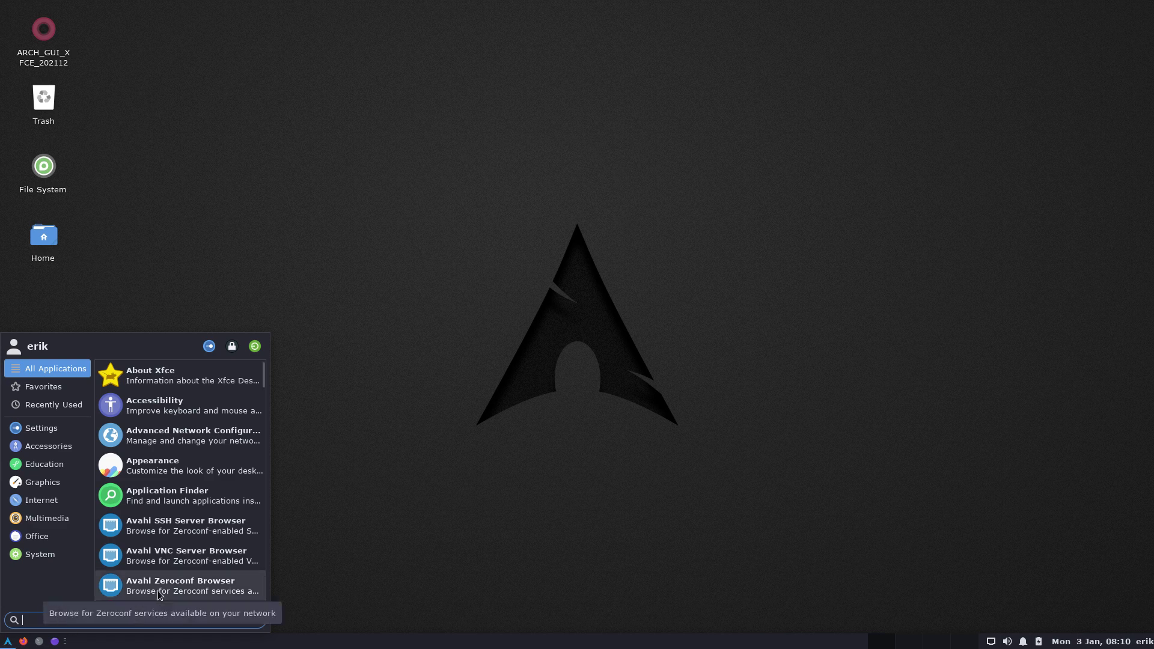
left_click(67, 433)
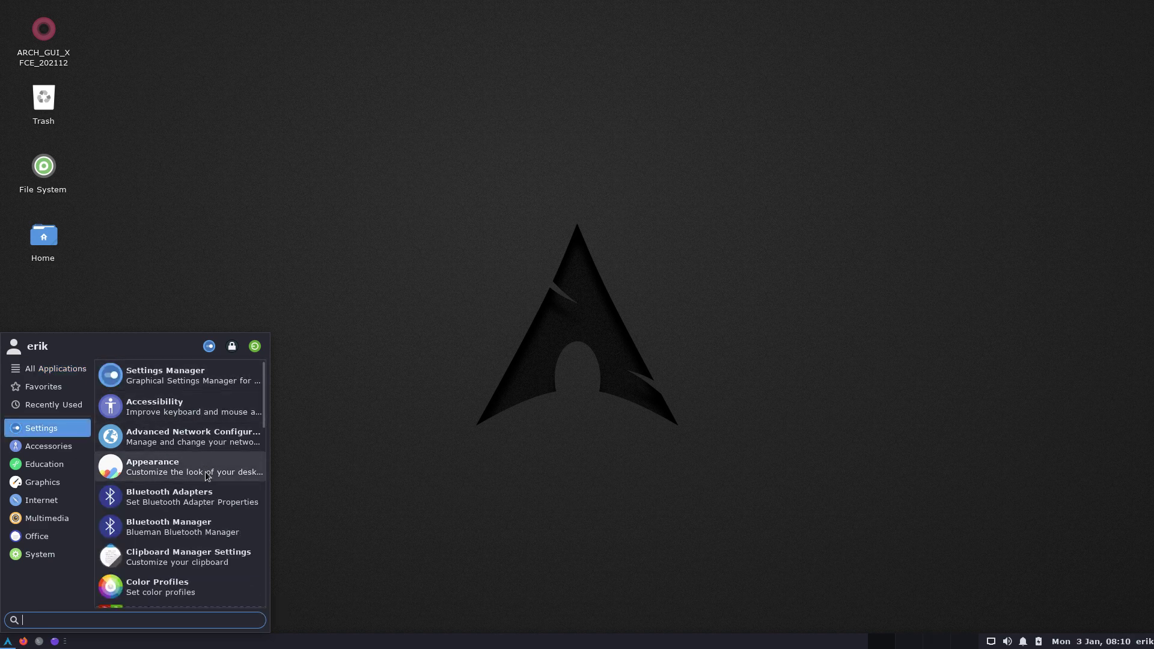
scroll(207, 476, "down", 4)
scroll(206, 478, "down", 2)
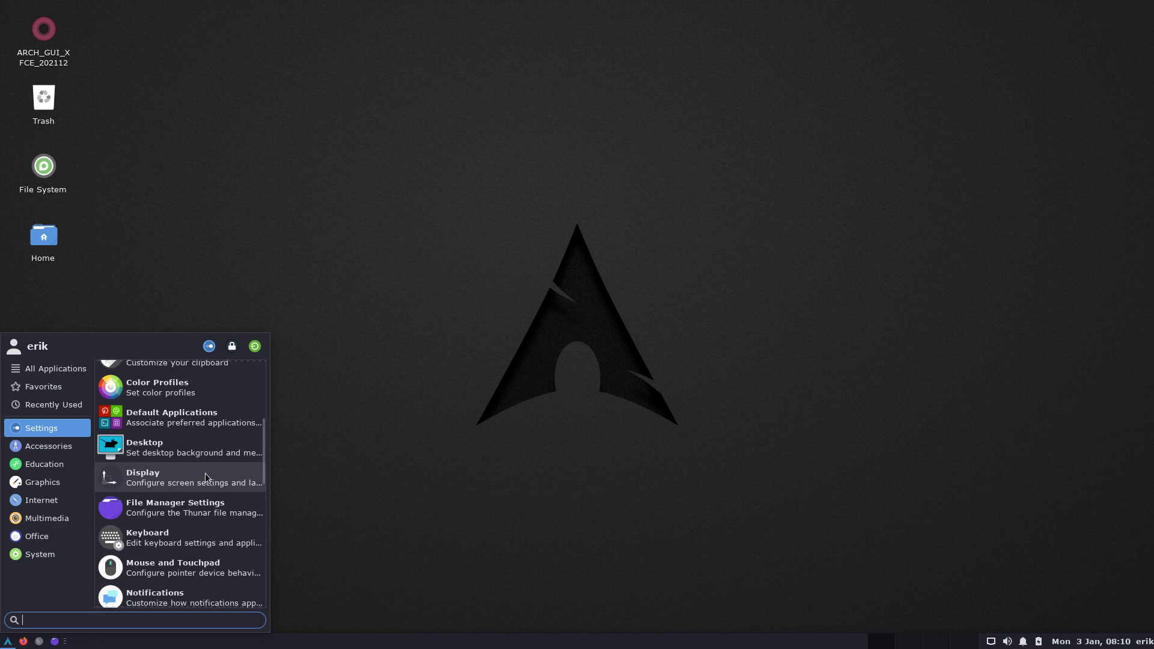
scroll(208, 478, "down", 3)
scroll(208, 477, "down", 1)
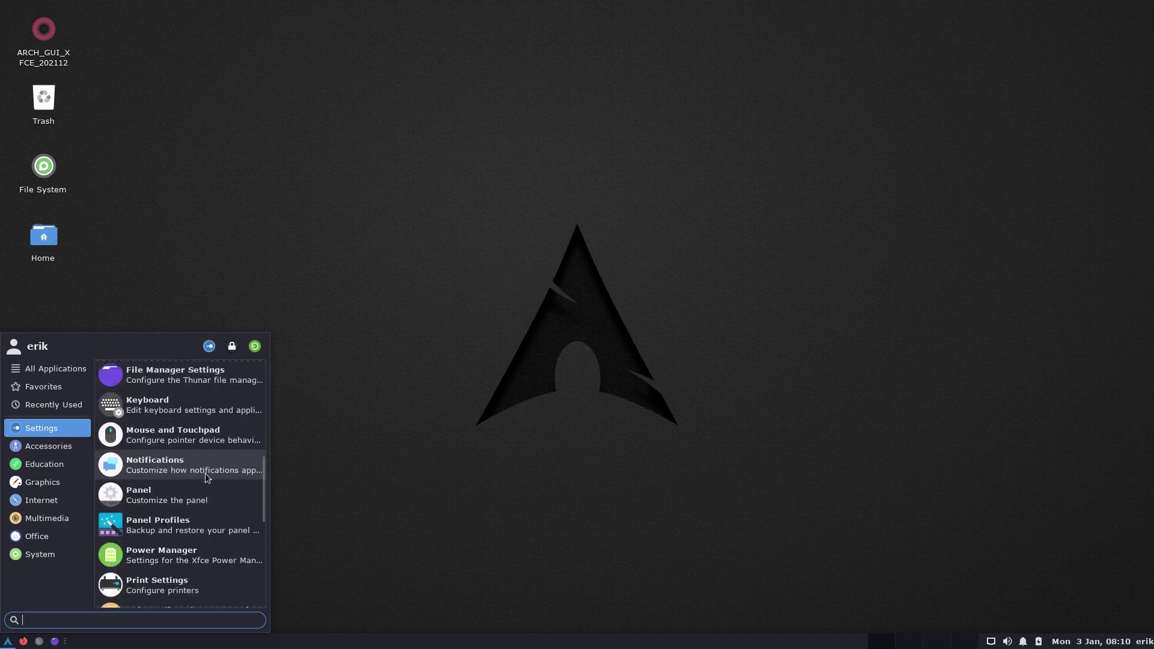
scroll(208, 477, "down", 4)
scroll(208, 478, "down", 5)
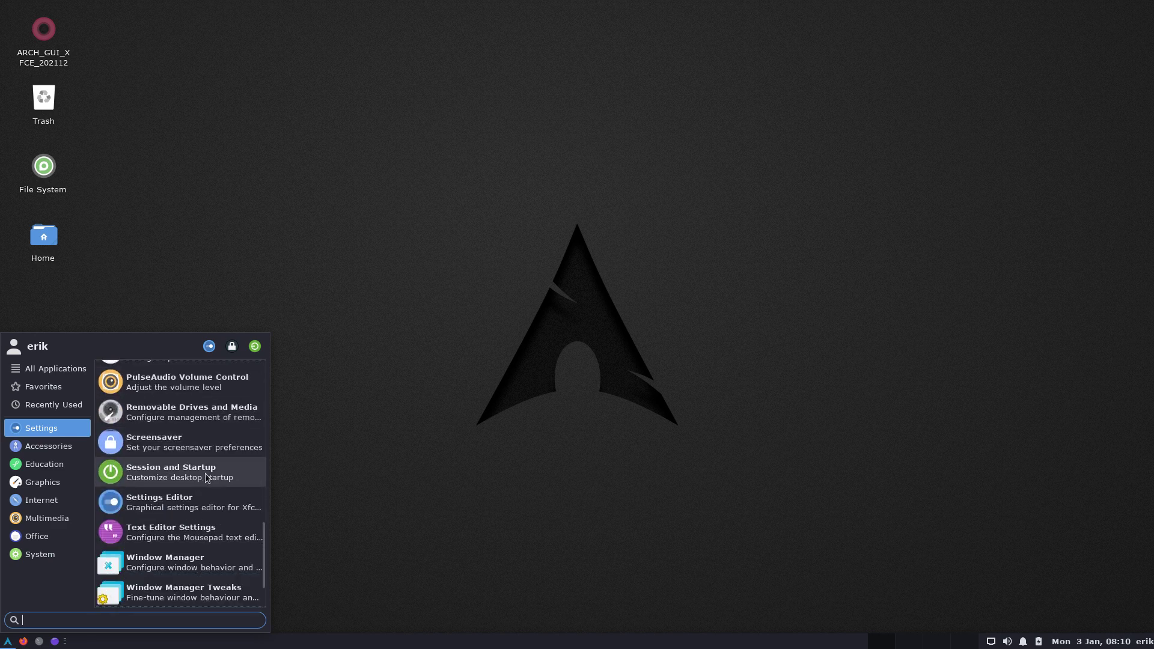
left_click(81, 448)
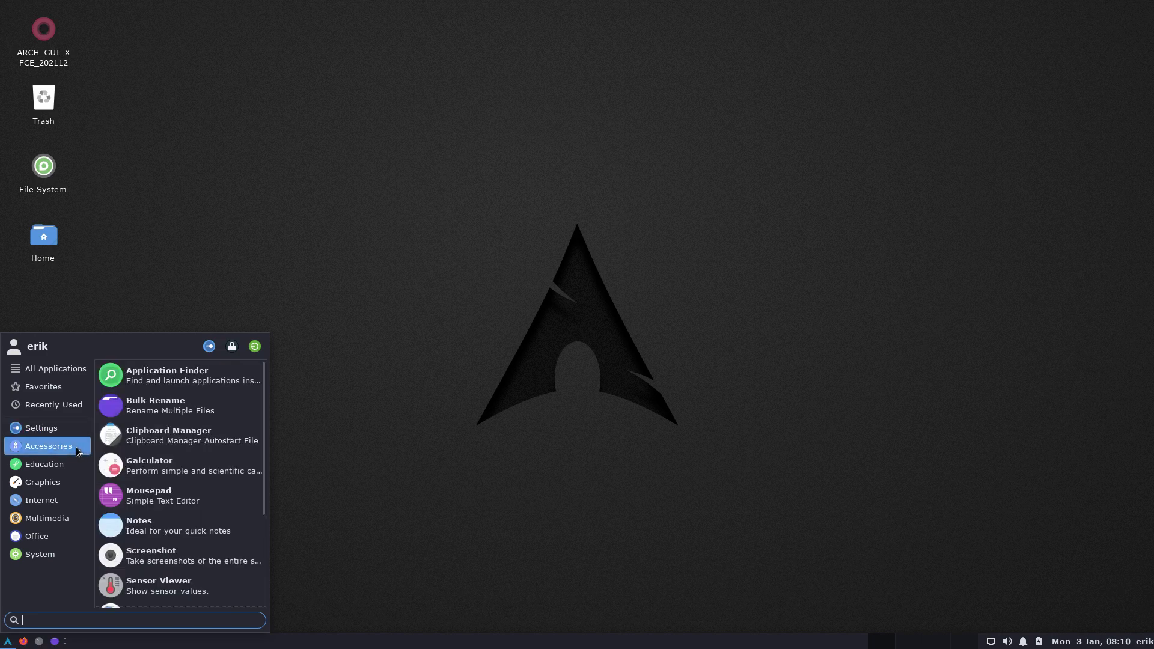
scroll(174, 520, "down", 3)
scroll(175, 520, "down", 1)
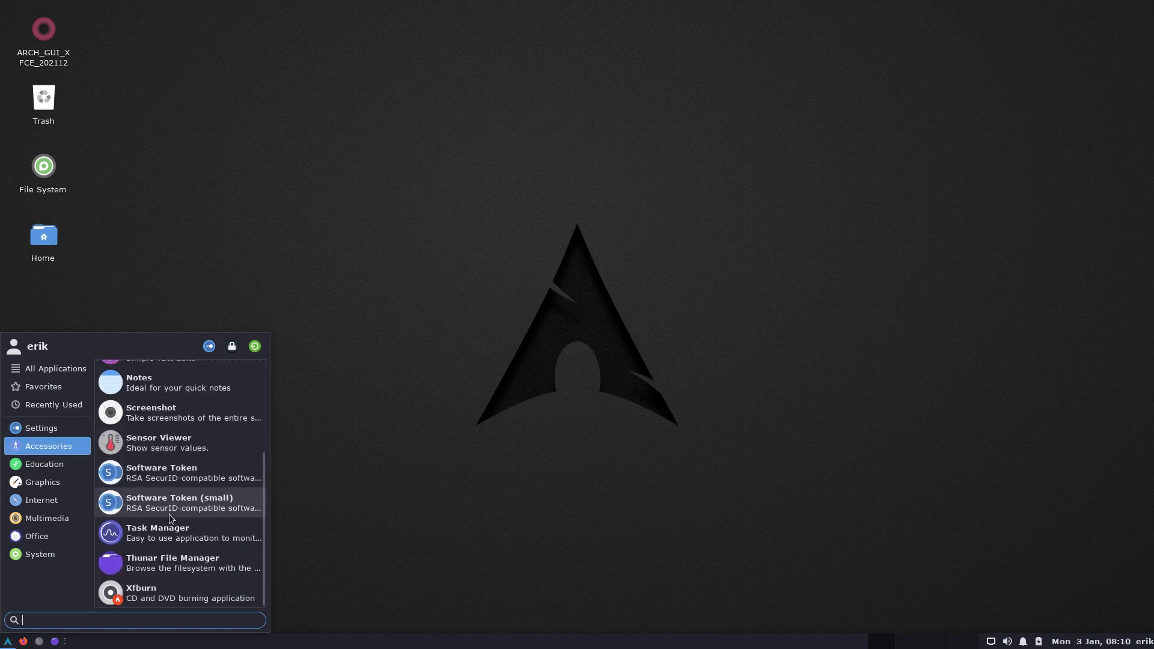
left_click(63, 468)
left_click(63, 484)
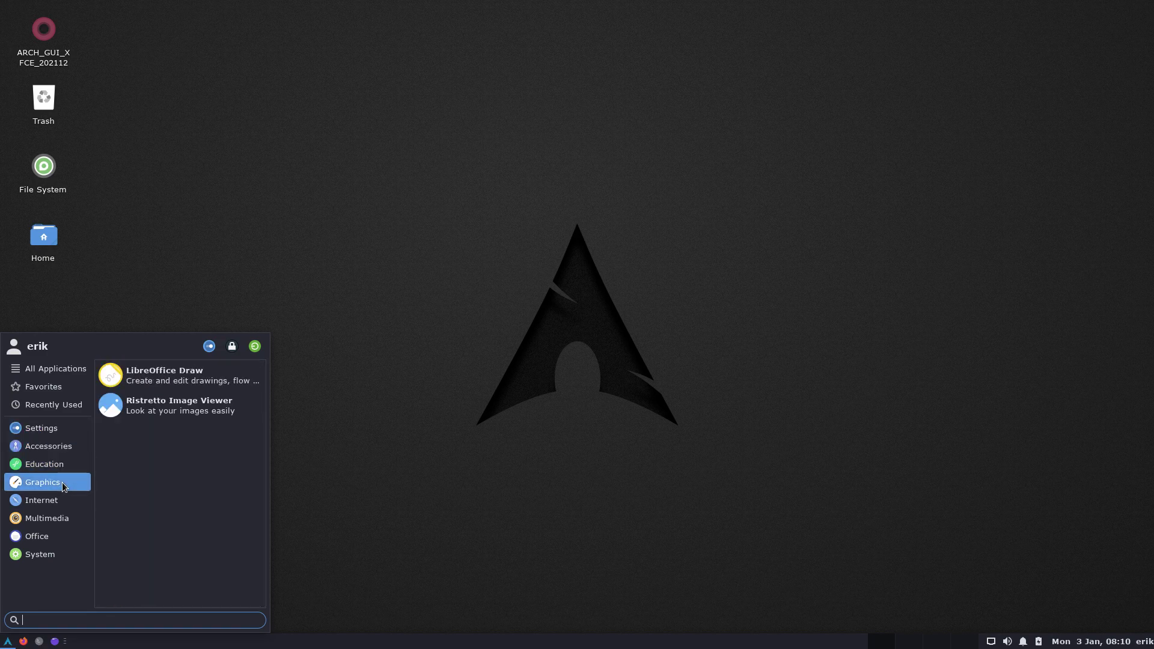
left_click(63, 508)
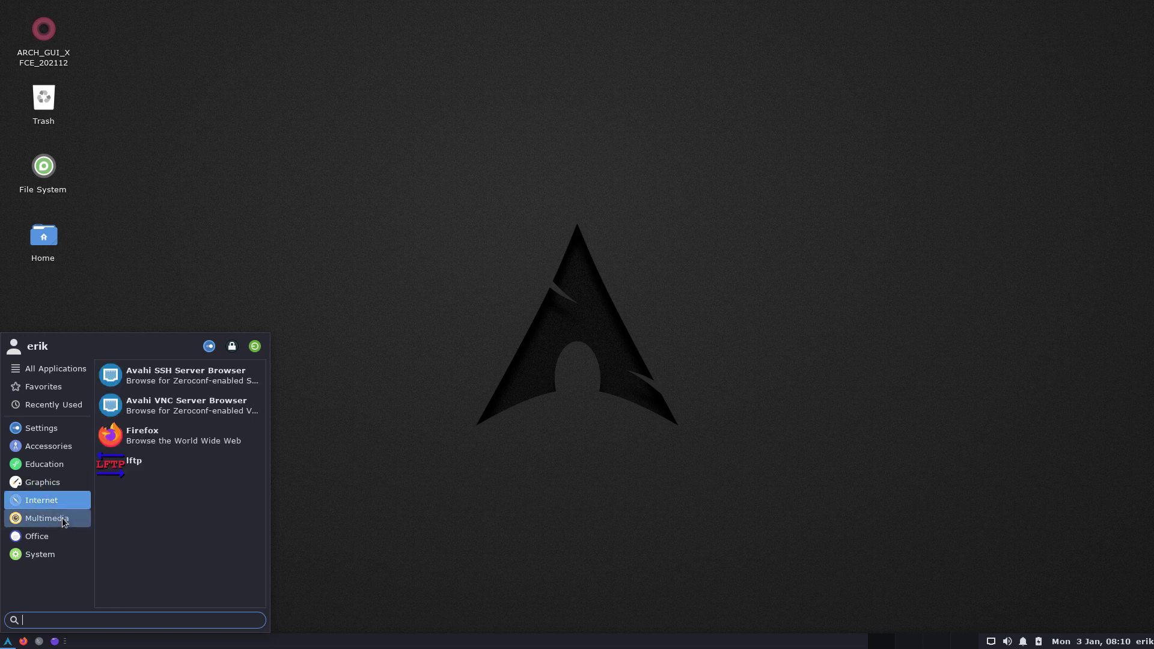
left_click(63, 522)
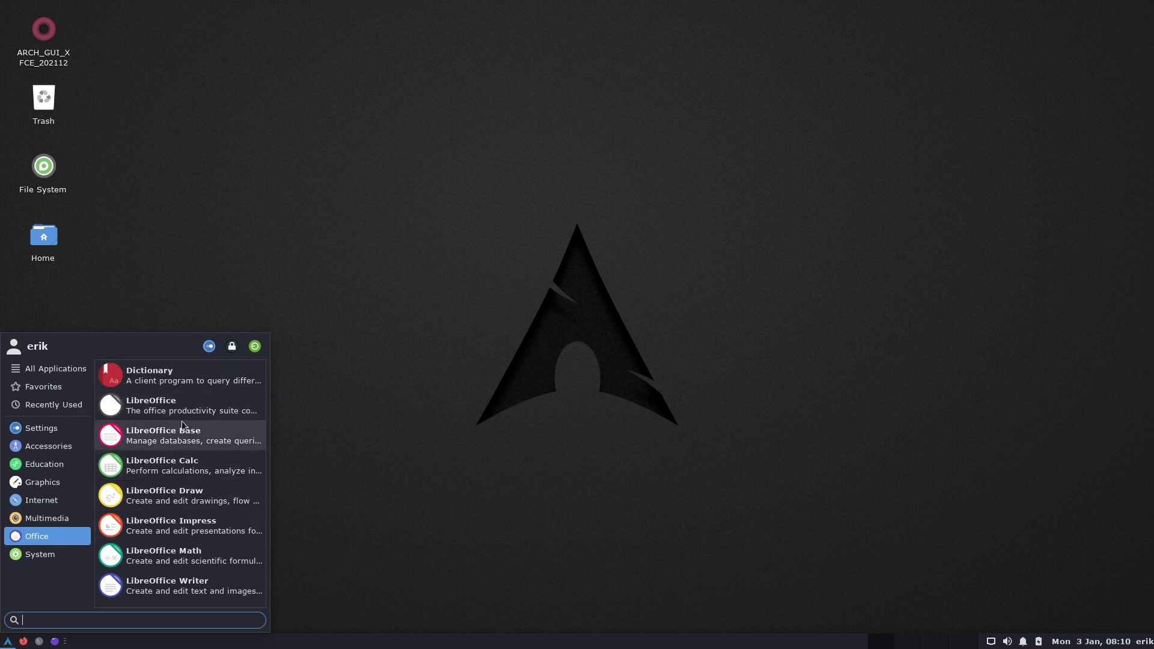
left_click(42, 560)
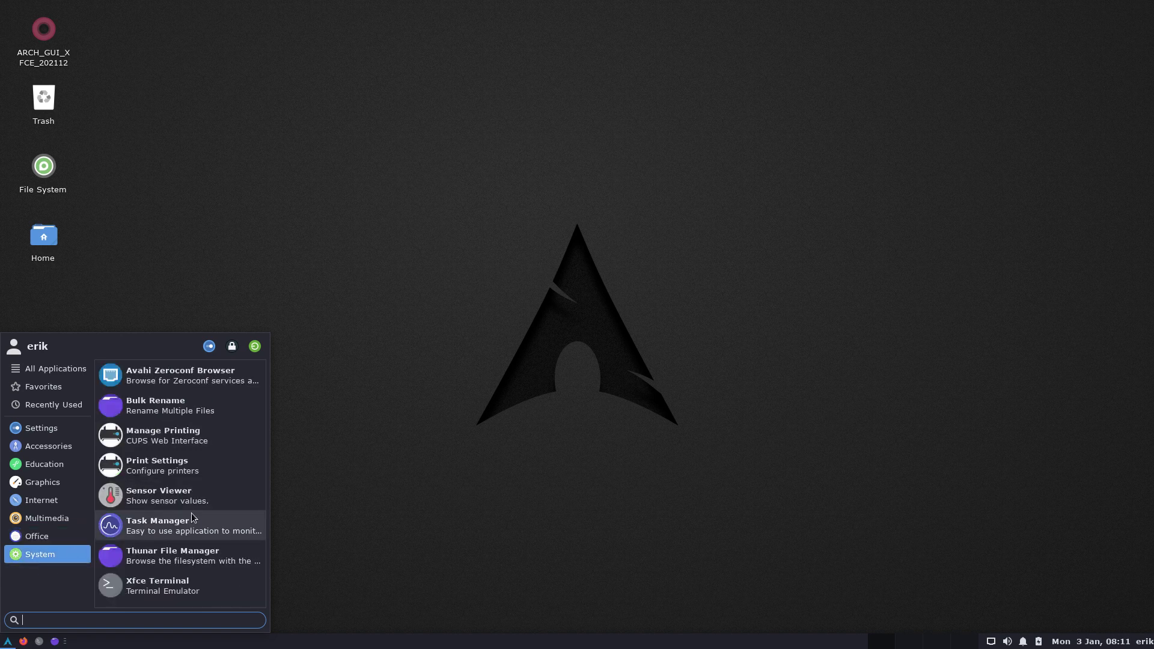
left_click(203, 467)
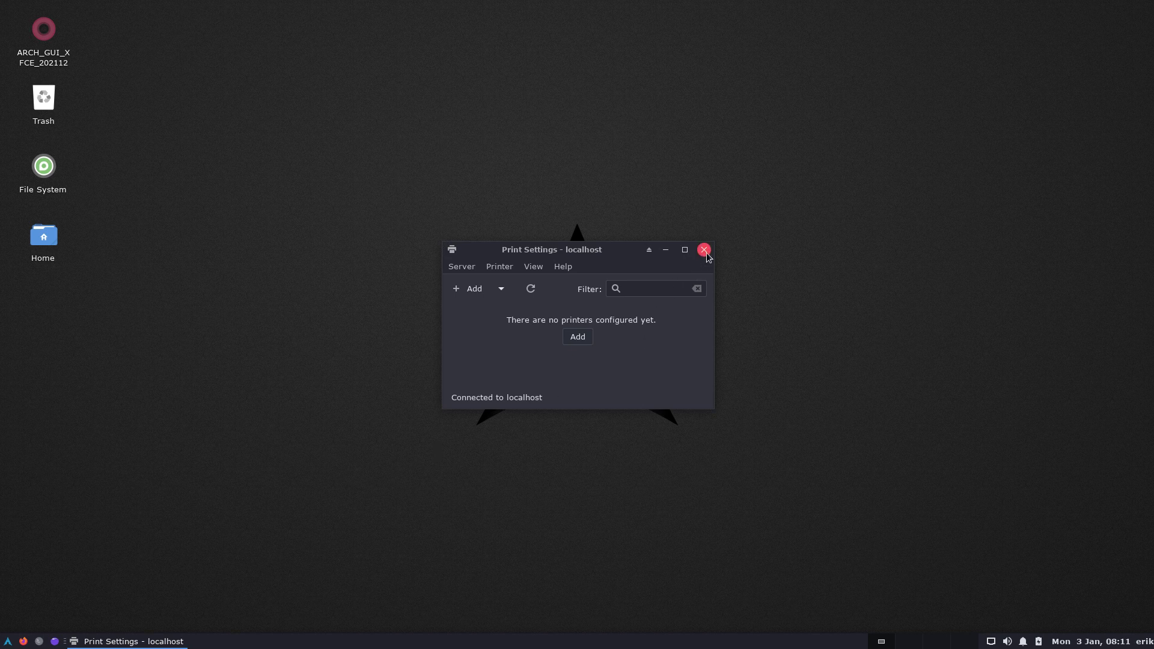
left_click(704, 250)
left_click(8, 641)
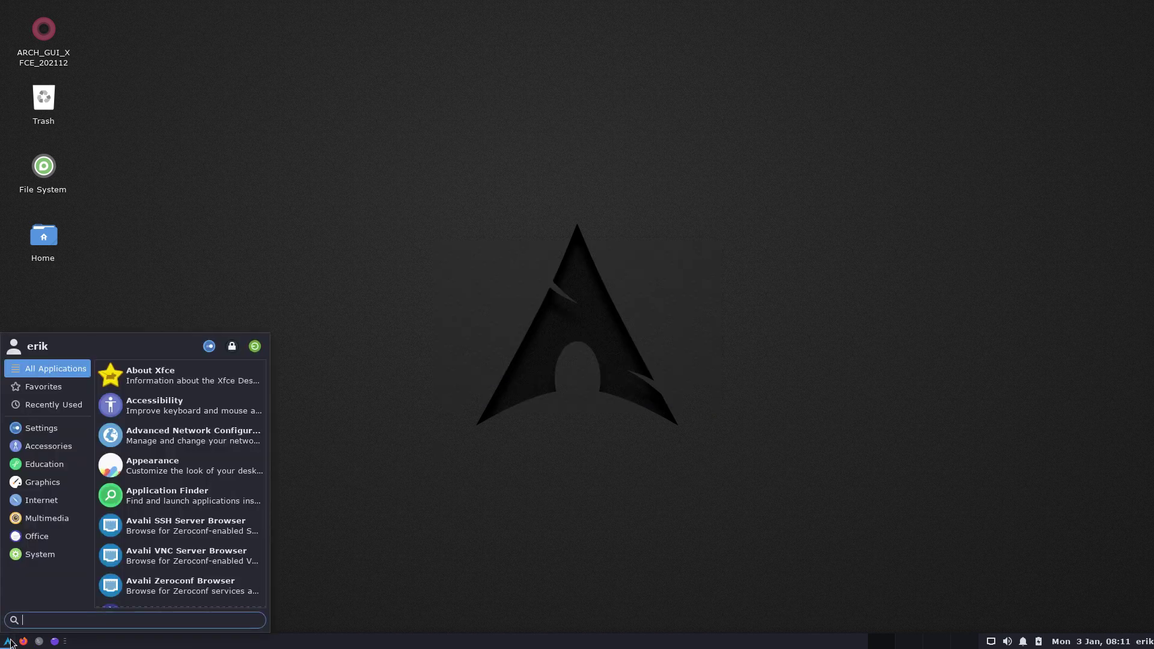
left_click(34, 553)
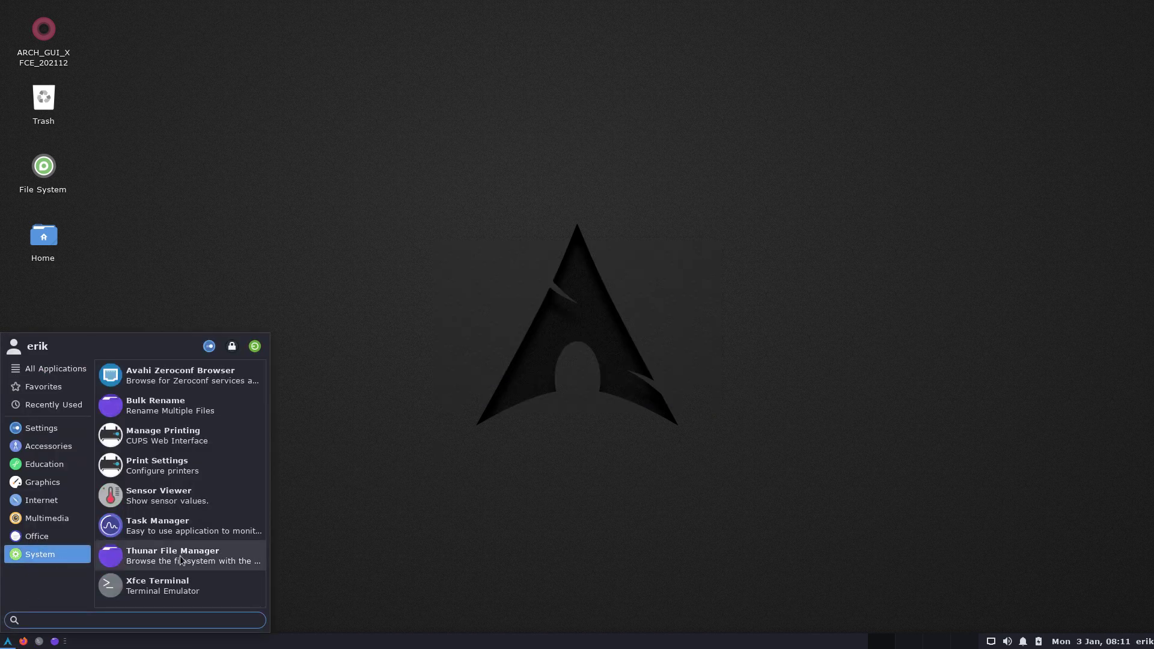
type("v")
key("BackSpace")
type("nvi")
key("BackSpace")
key("BackSpace")
key("BackSpace")
left_click(452, 454)
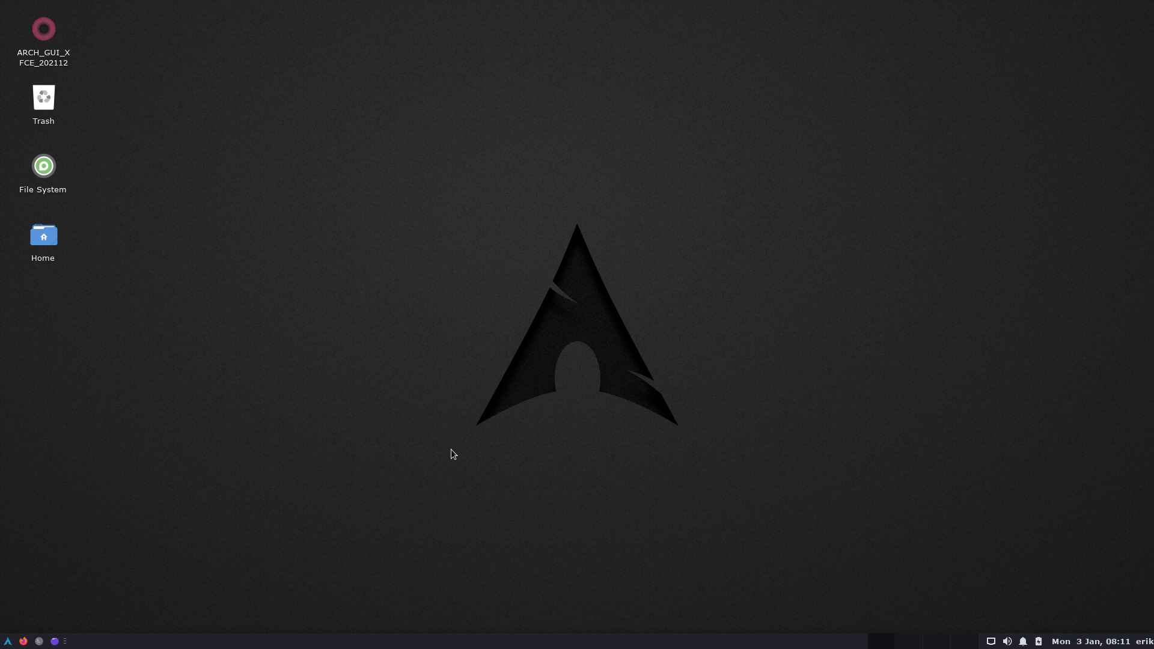
key("ctrl+alt+t")
type("sudo pacman -R nvi")
key("BackSpace")
key("BackSpace")
key("BackSpace")
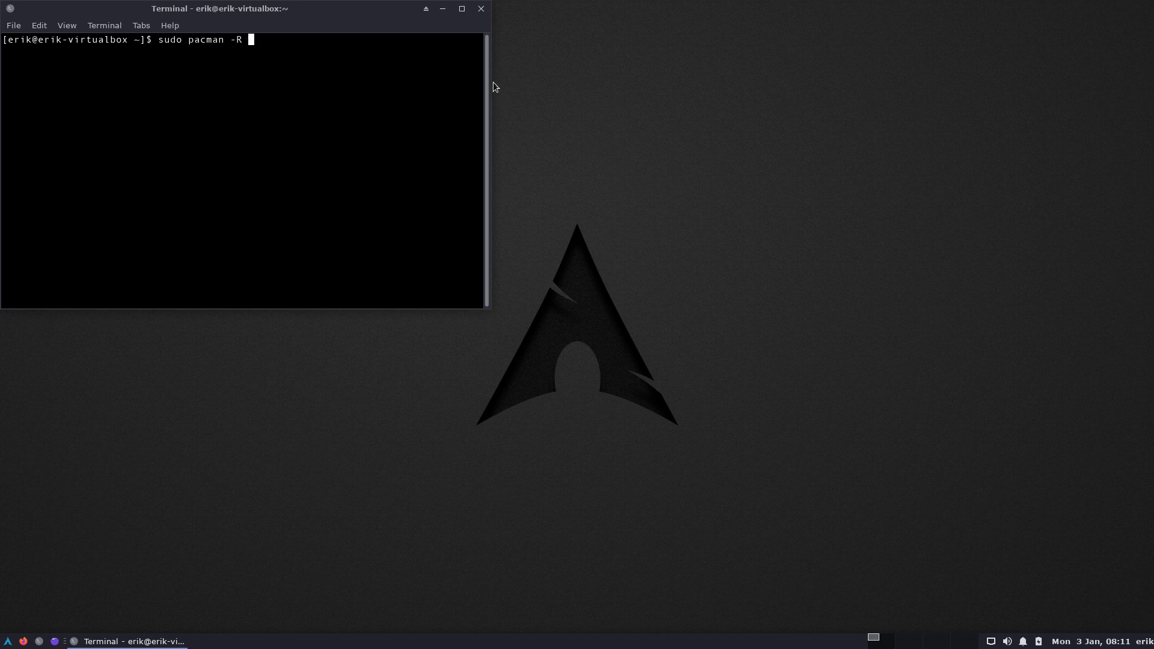
left_click(481, 8)
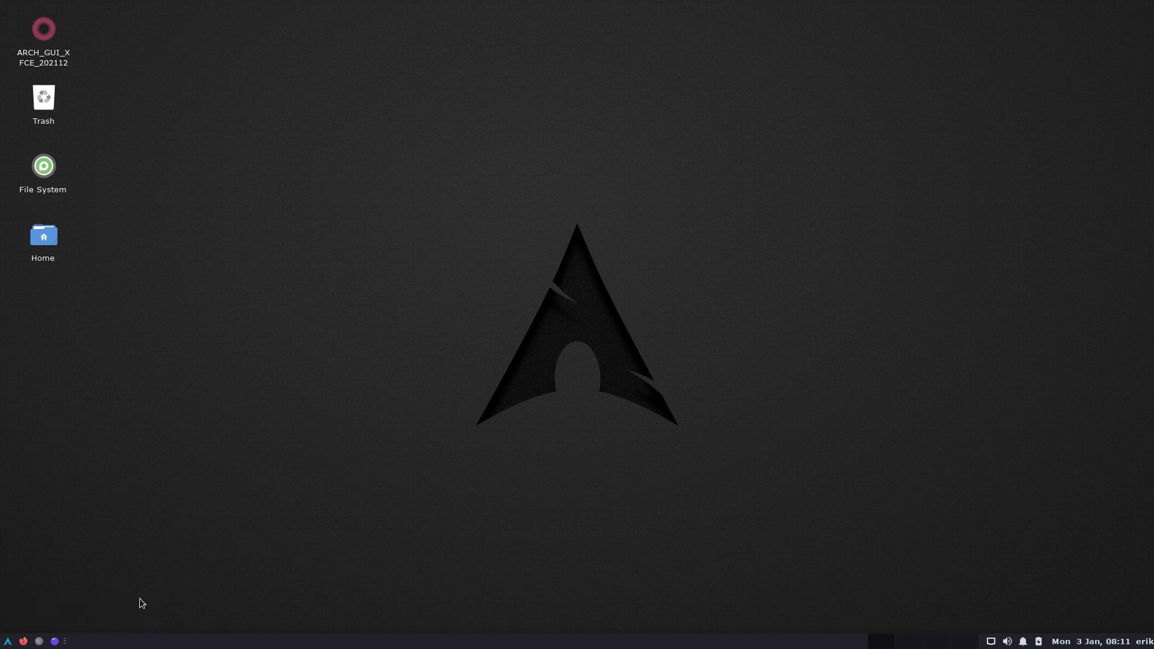
left_click(39, 641)
left_click_drag(258, 6, 639, 8)
left_click(857, 8)
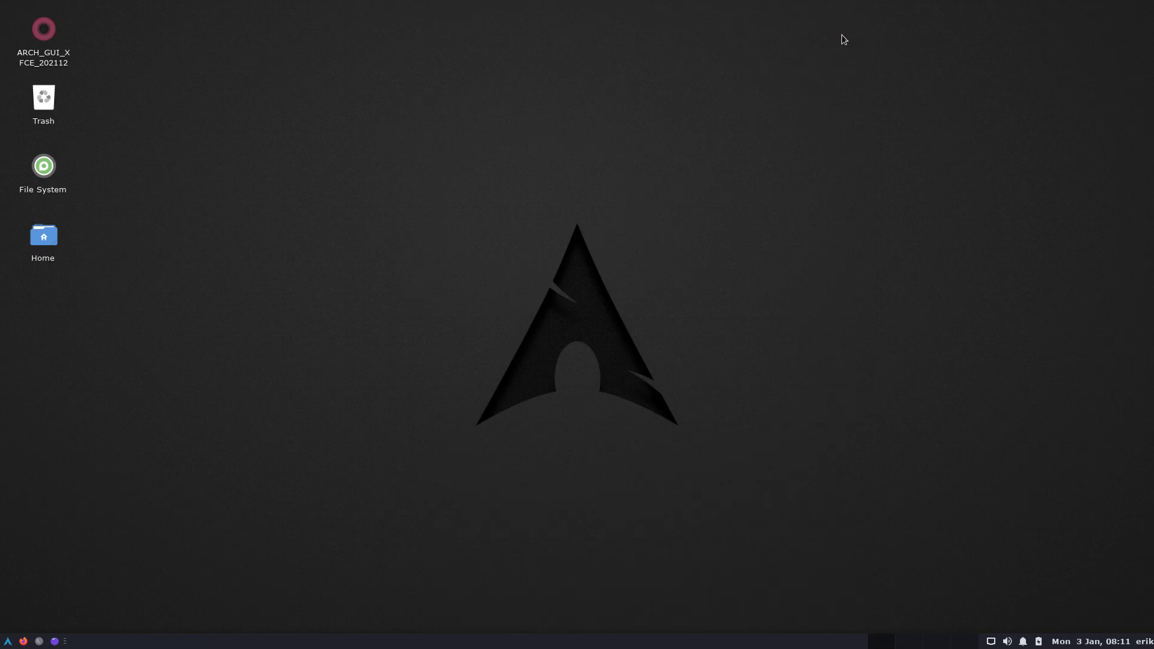